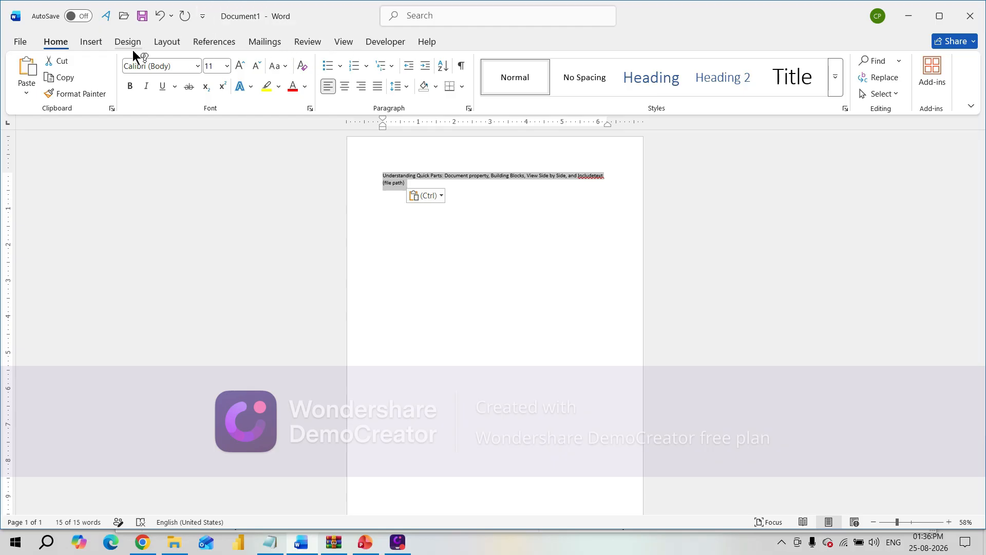
# Save the selected paragraph to the AutoText gallery as a building block named "p1" in the General category.
pyautogui.click(91, 38)
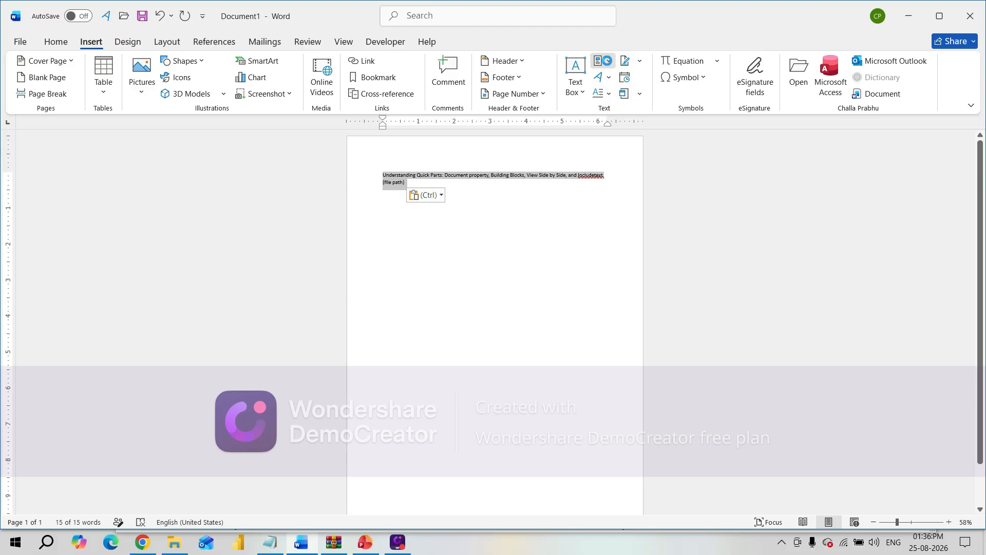
pyautogui.click(607, 61)
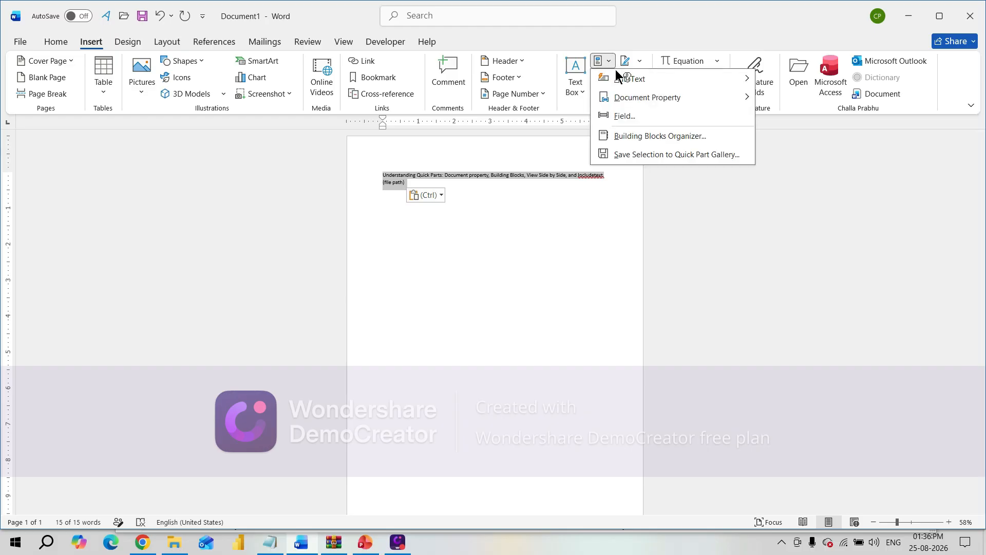
pyautogui.moveTo(628, 76)
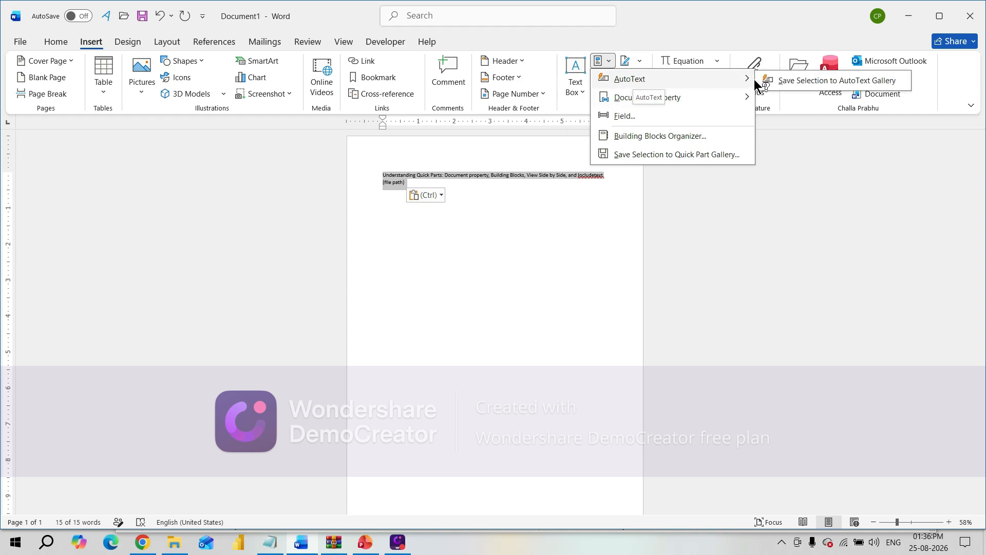
pyautogui.click(812, 80)
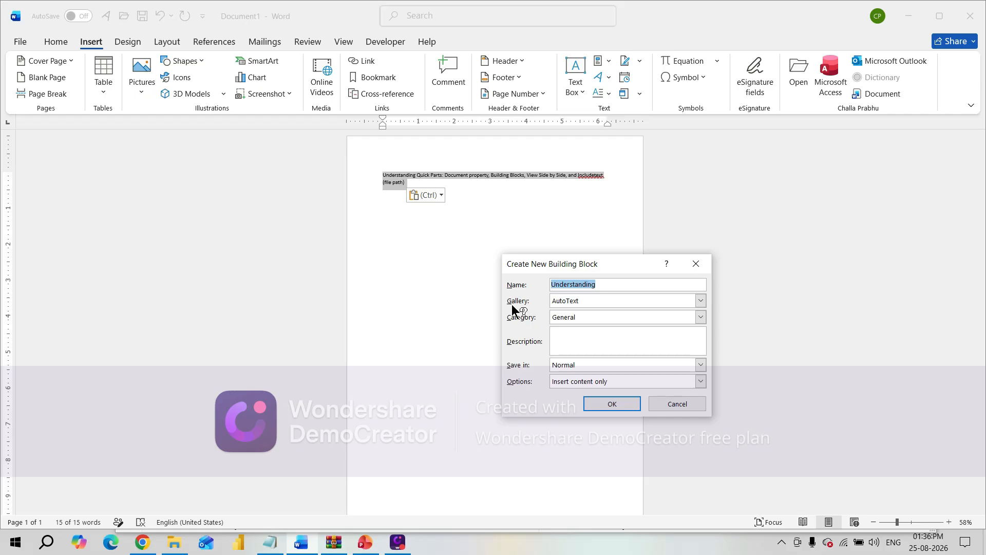
pyautogui.write('p1')
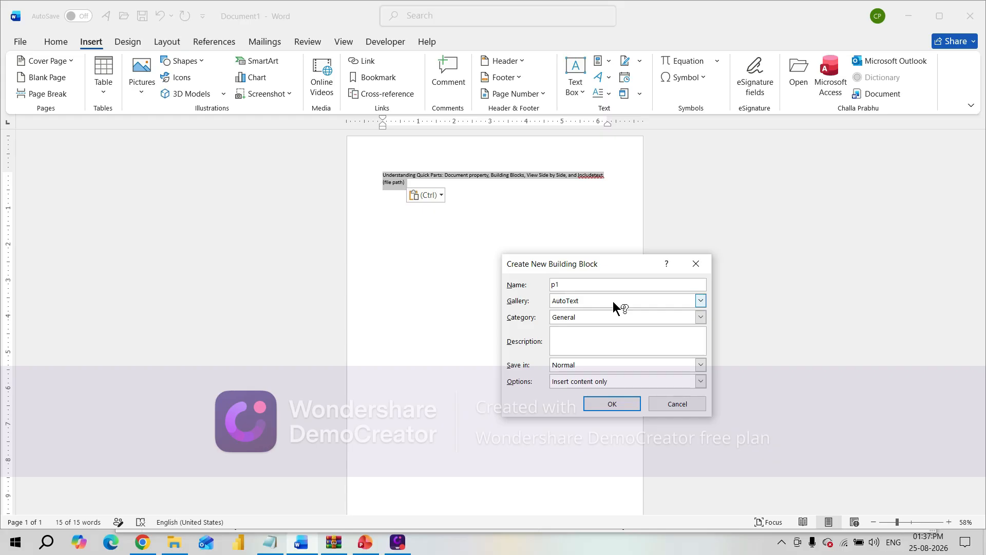
pyautogui.click(699, 317)
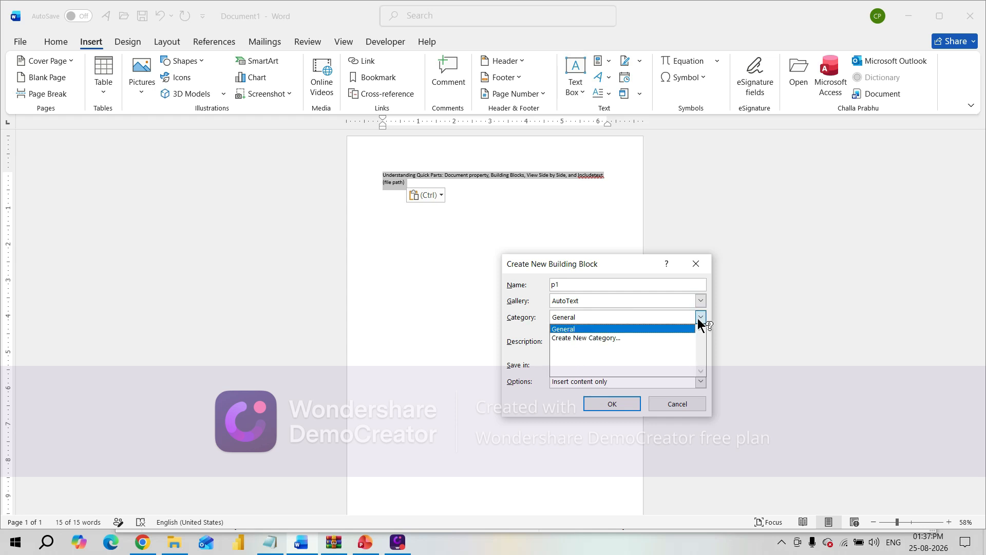
pyautogui.click(616, 403)
pyautogui.click(615, 403)
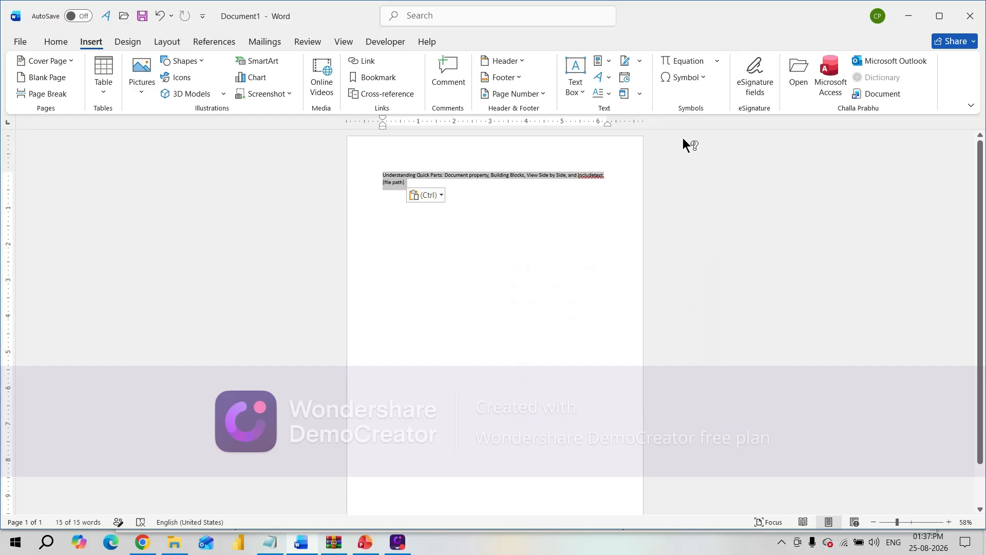
# Insert the p1 AutoText entry in place of the selected paragraph and again a few lines below it.
pyautogui.click(609, 60)
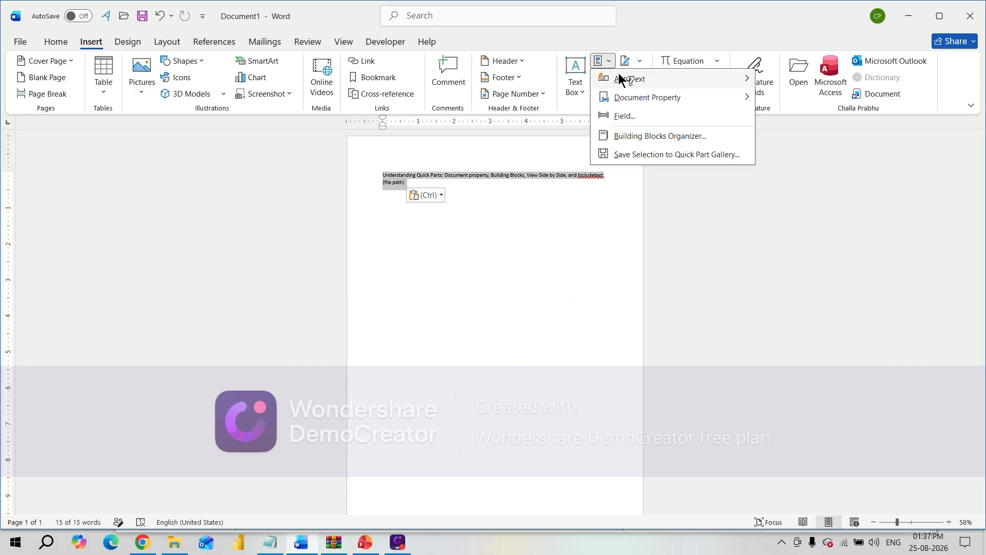
pyautogui.moveTo(620, 80)
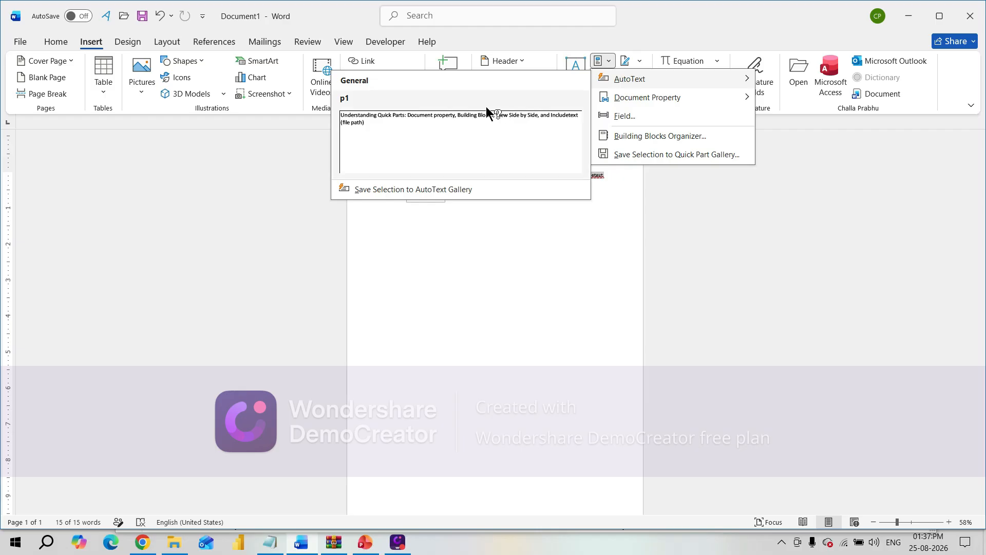
pyautogui.click(402, 119)
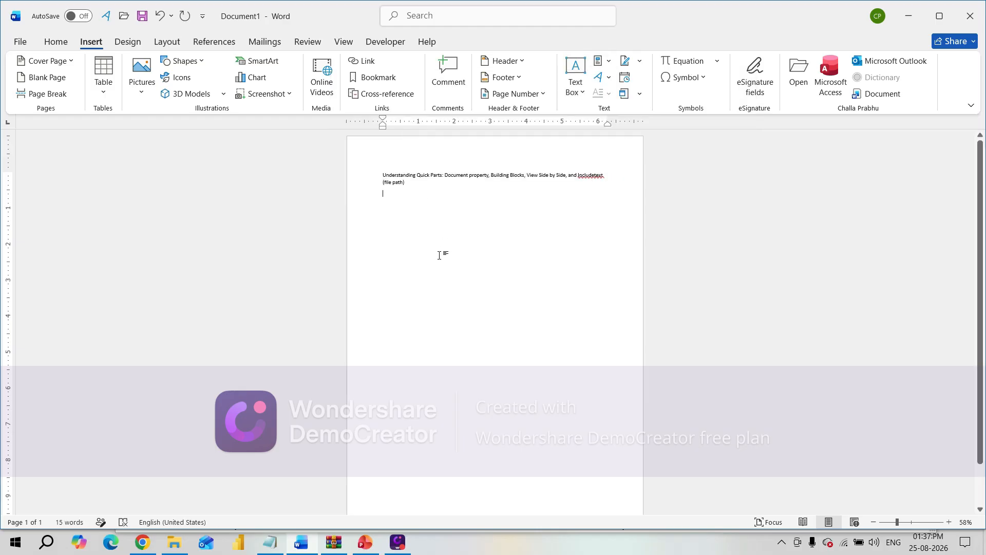
pyautogui.click(610, 62)
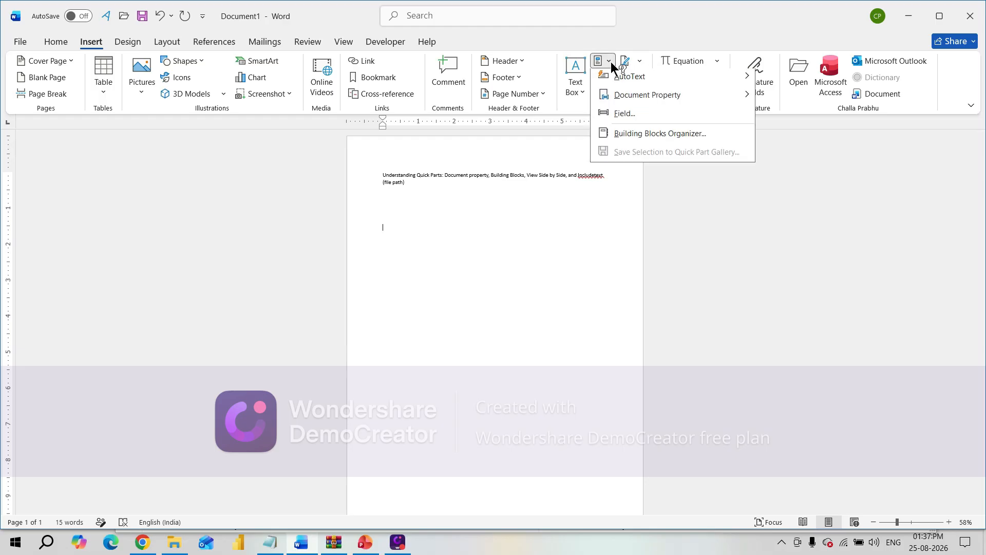
pyautogui.moveTo(616, 79)
pyautogui.click(377, 122)
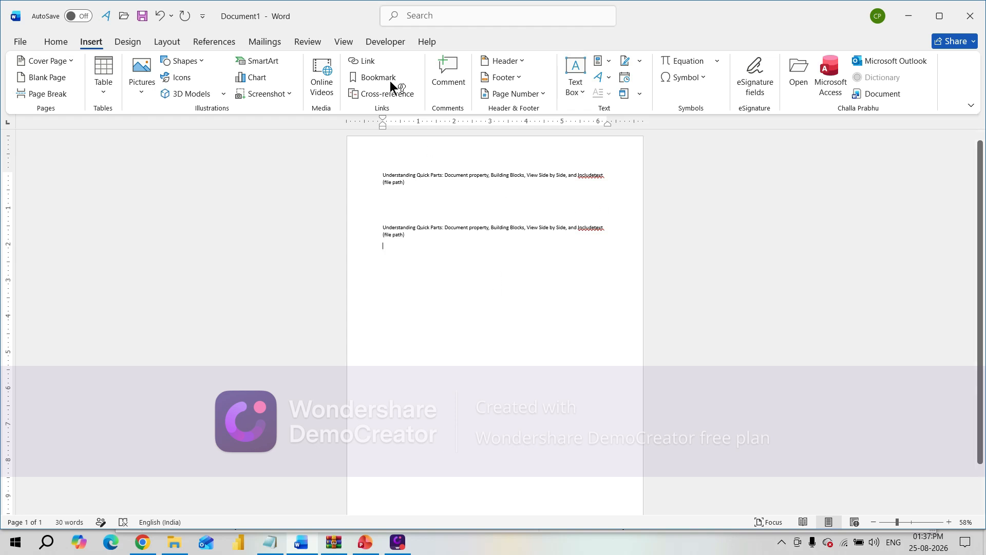
# Switch to PowerPoint, view the "Understanding Document property" slide and return to the Word document.
pyautogui.hotkey('alt', 'Tab')
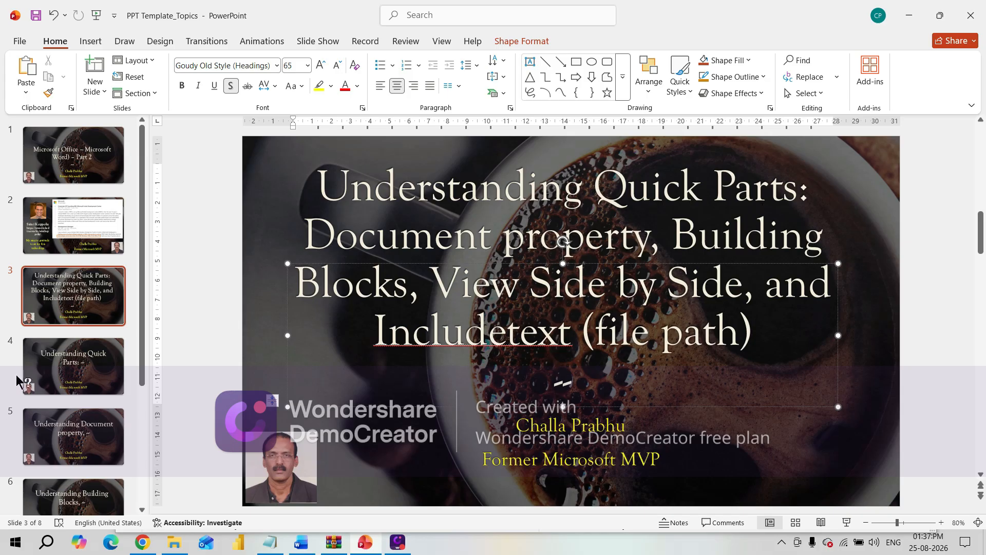
pyautogui.click(89, 371)
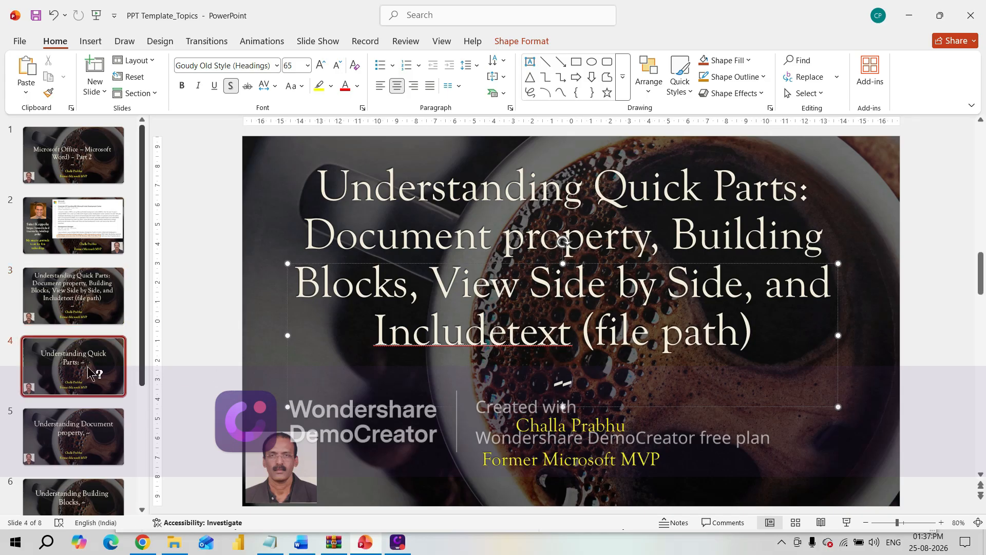
pyautogui.click(66, 435)
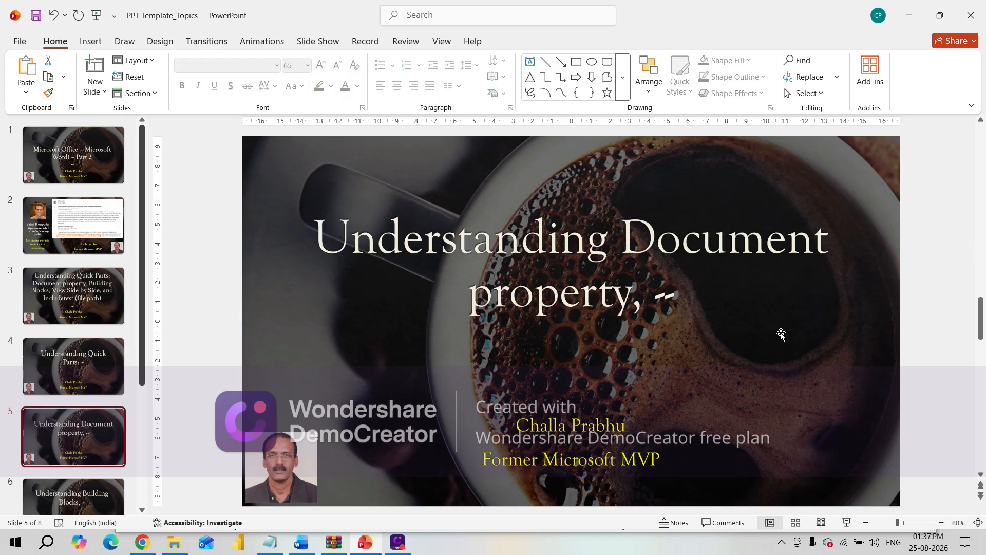
pyautogui.hotkey('alt', 'Tab')
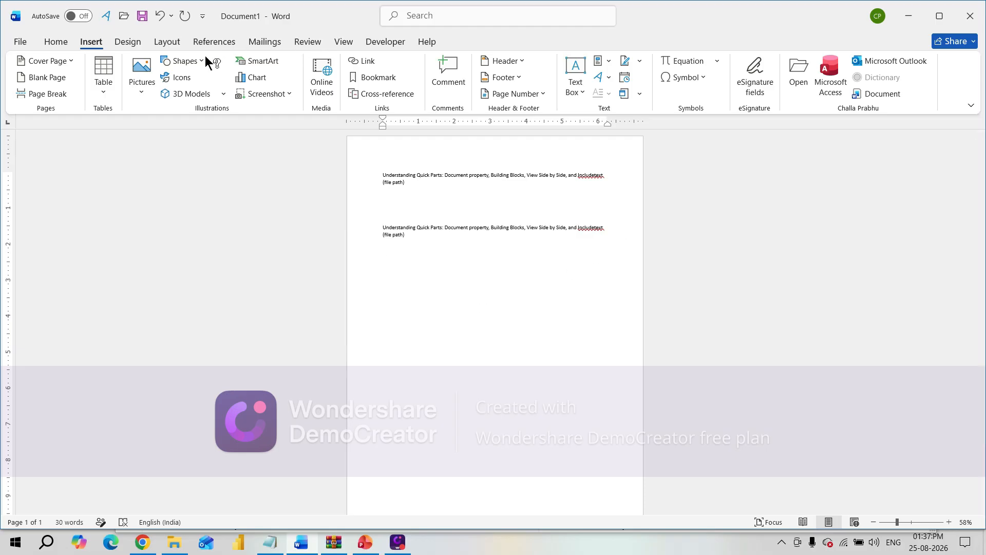
pyautogui.click(606, 61)
pyautogui.moveTo(650, 97)
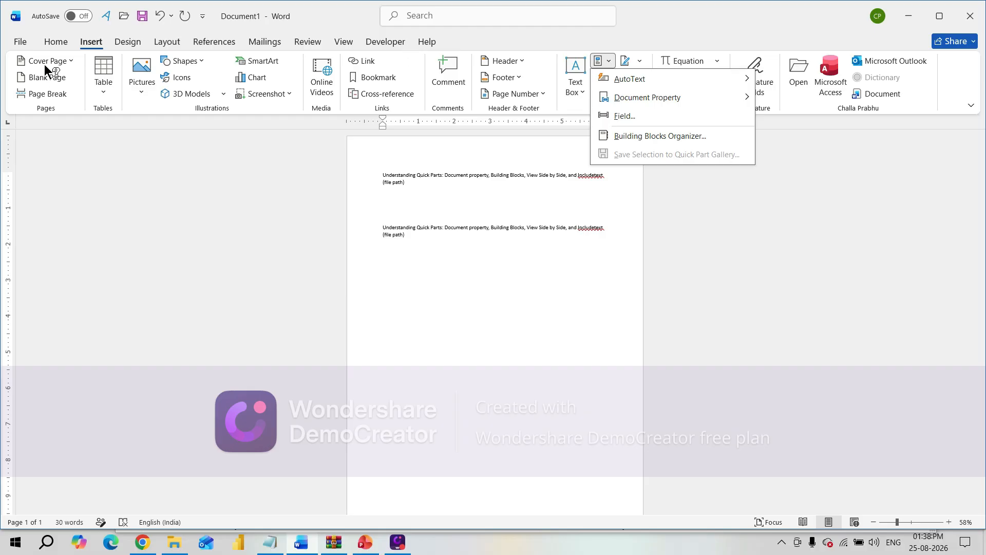
pyautogui.click(17, 41)
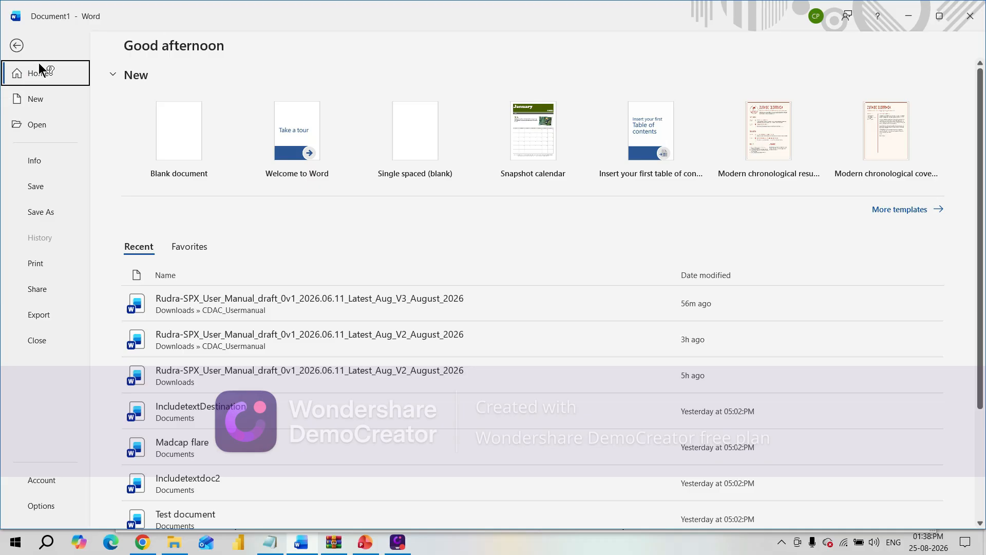
pyautogui.click(20, 49)
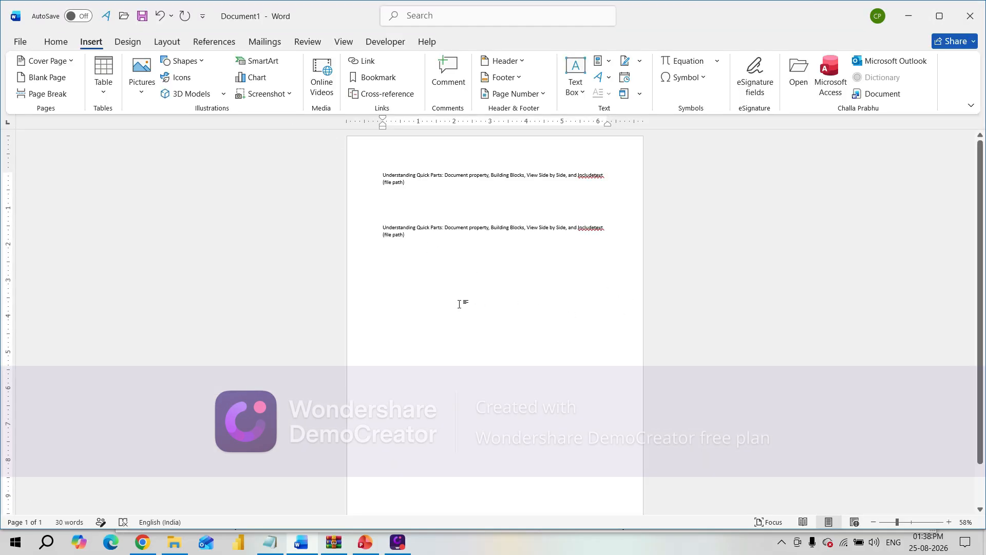
# Delete the second copy of the paragraph and insert the Abstract document property below the remaining one.
pyautogui.moveTo(417, 209); pyautogui.dragTo(470, 286)
pyautogui.press('Delete')
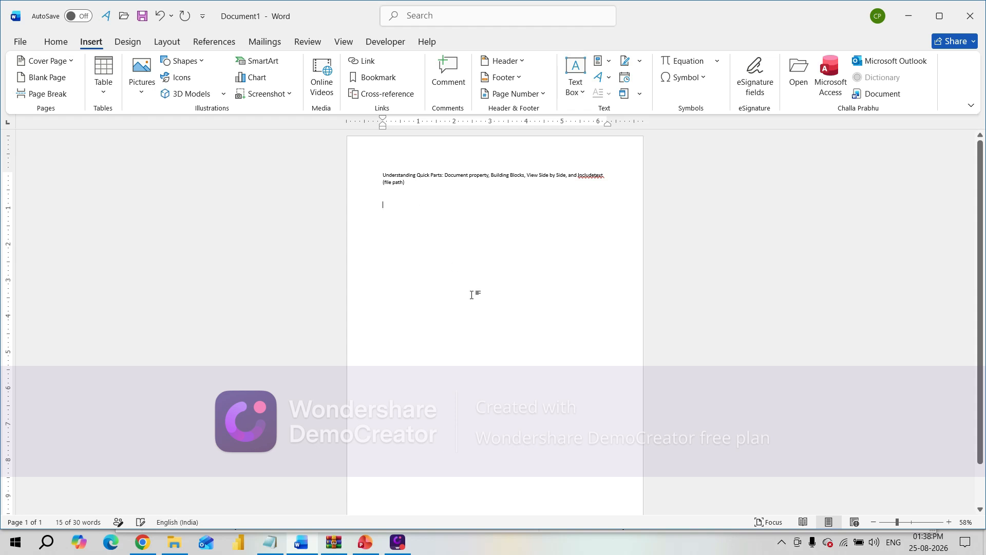
pyautogui.click(609, 62)
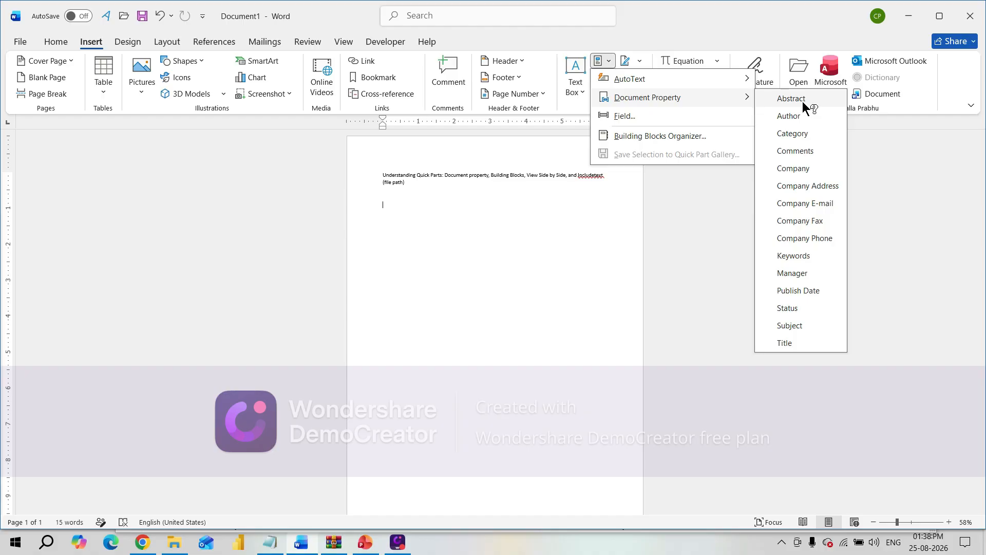
pyautogui.click(791, 98)
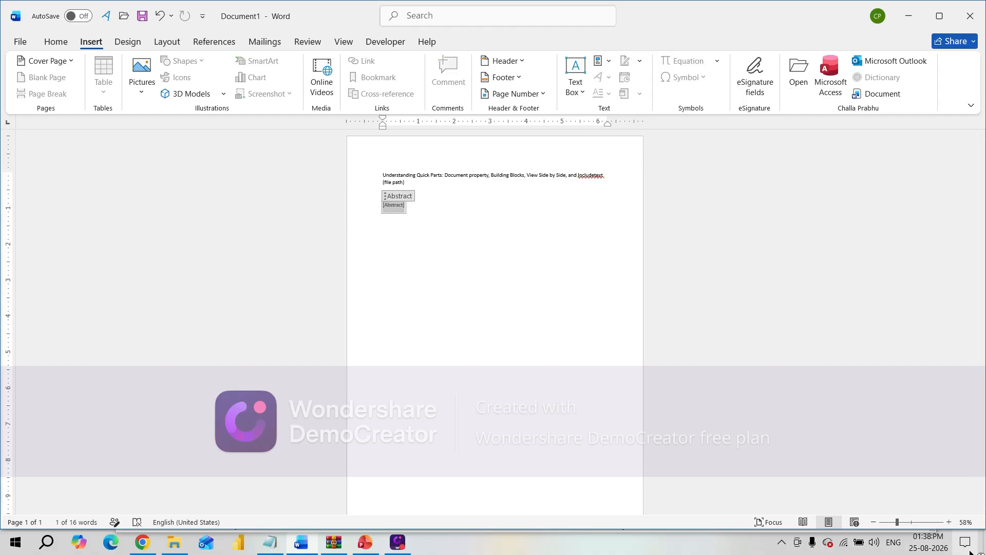
pyautogui.click(917, 522)
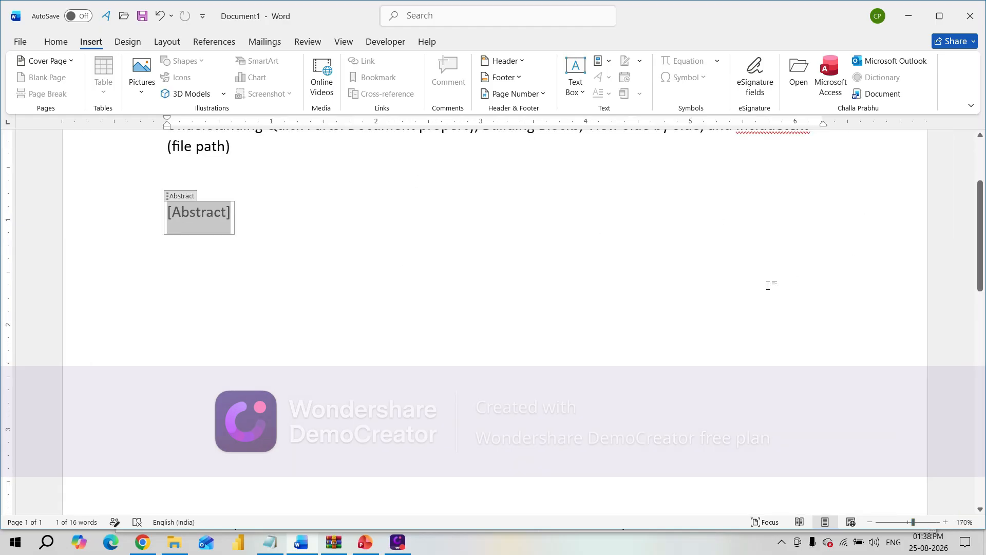
pyautogui.scroll(2, 969, 235)
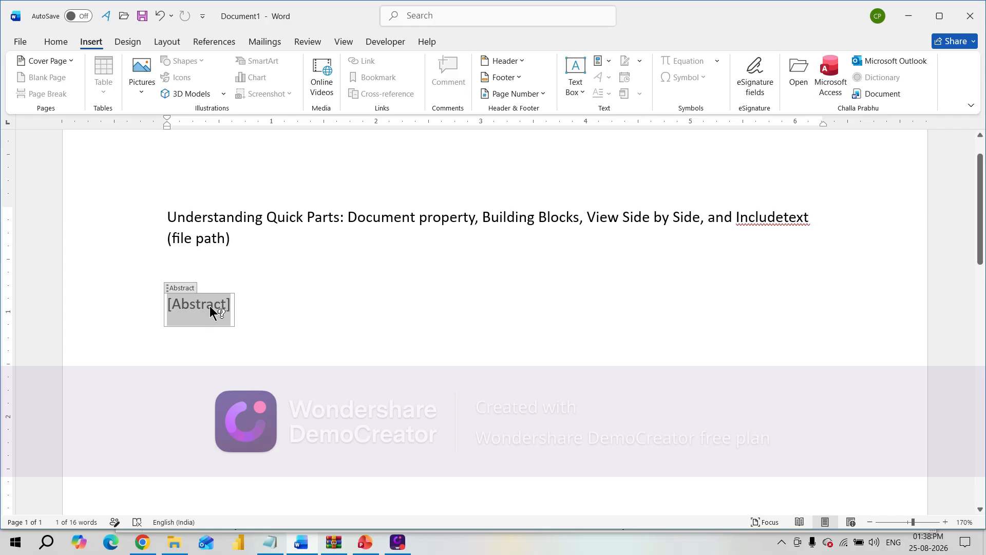
# Enter "This is a presentation on Microsot WOrd" as the text of the Abstract control.
pyautogui.write('Th')
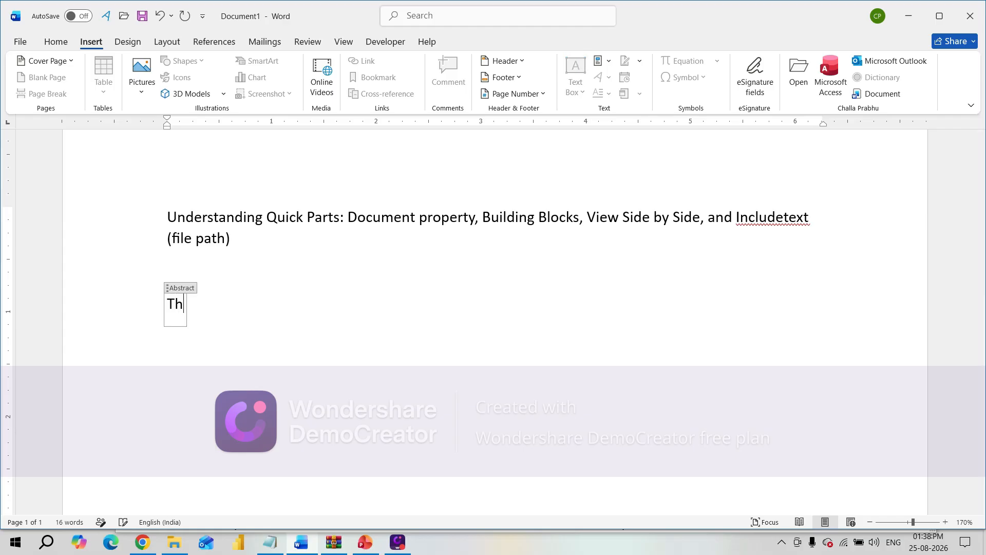
pyautogui.write('is is a predent')
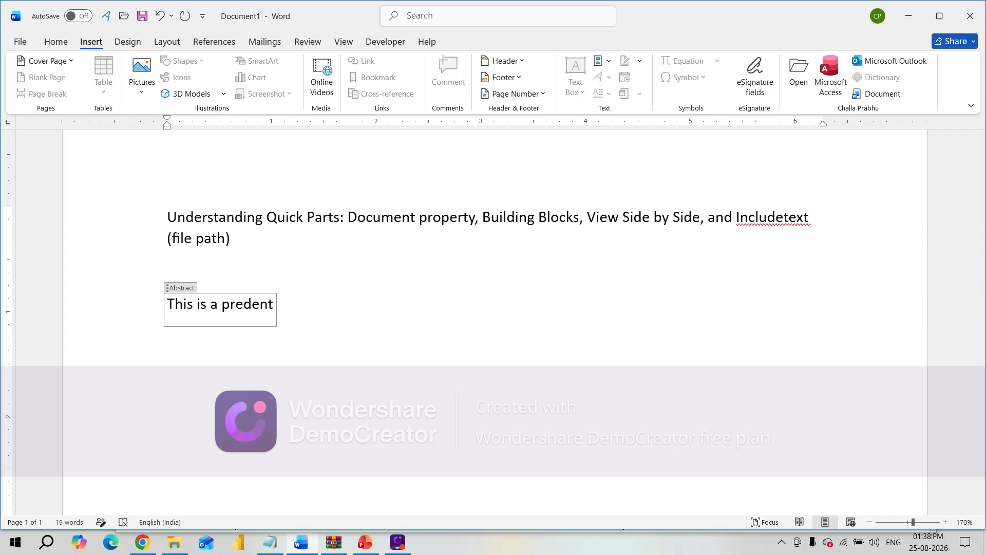
pyautogui.press('BackSpace')
pyautogui.press('BackSpace')
pyautogui.press('BackSpace')
pyautogui.press('BackSpace')
pyautogui.write('sentation')
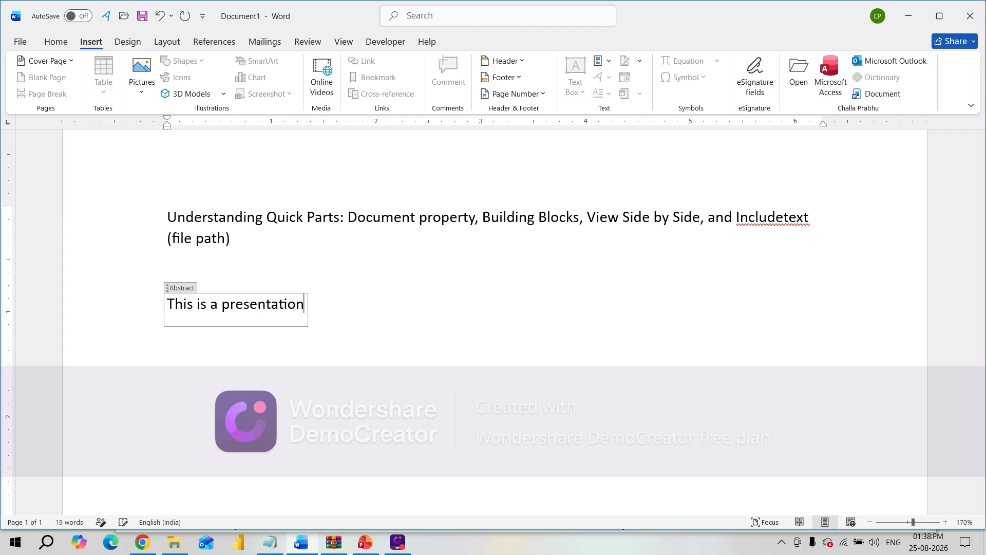
pyautogui.write(' on Microso')
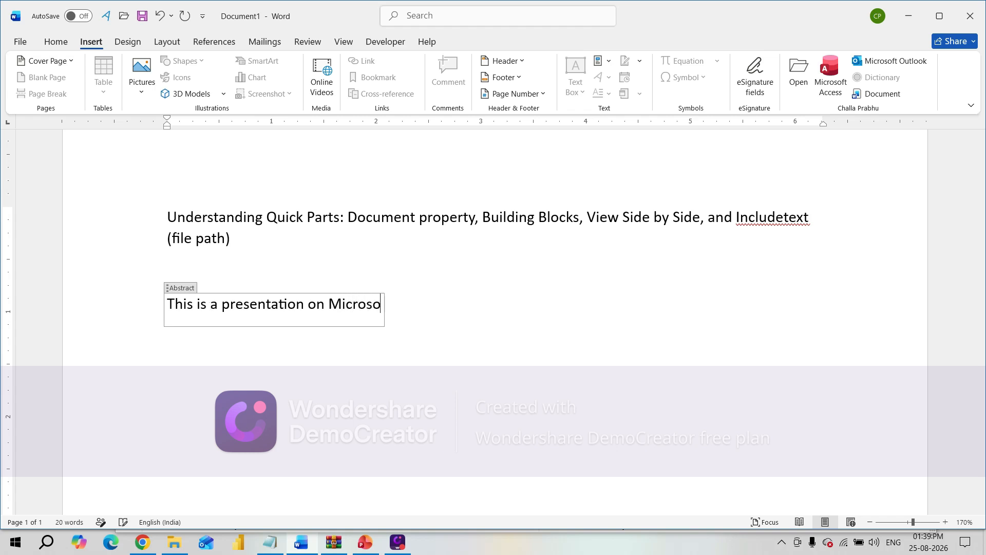
pyautogui.write('t WOrd')
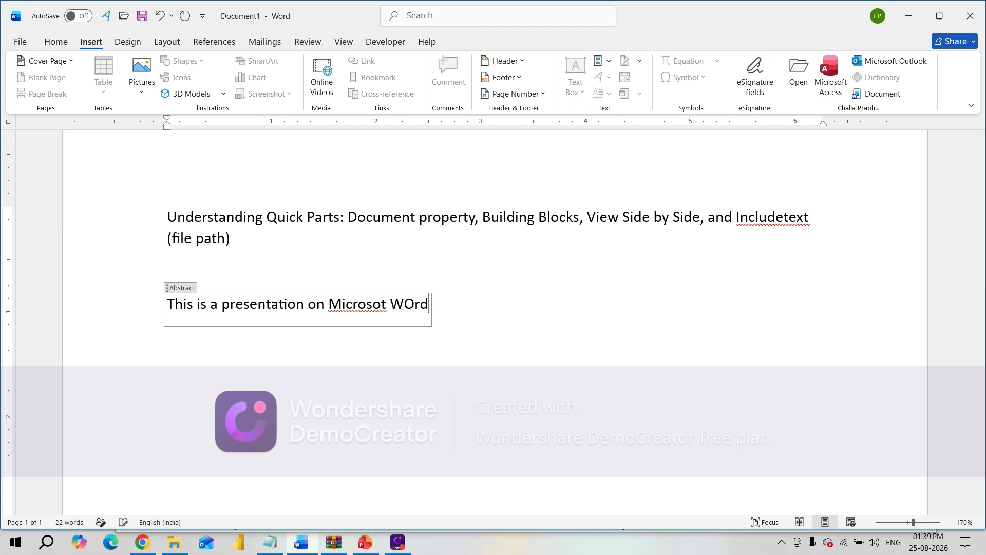
# Correct the two misspelled words in the abstract text to "Microsoft" and "Word" with the spelling suggestions.
pyautogui.click(359, 304)
pyautogui.rightClick(359, 304)
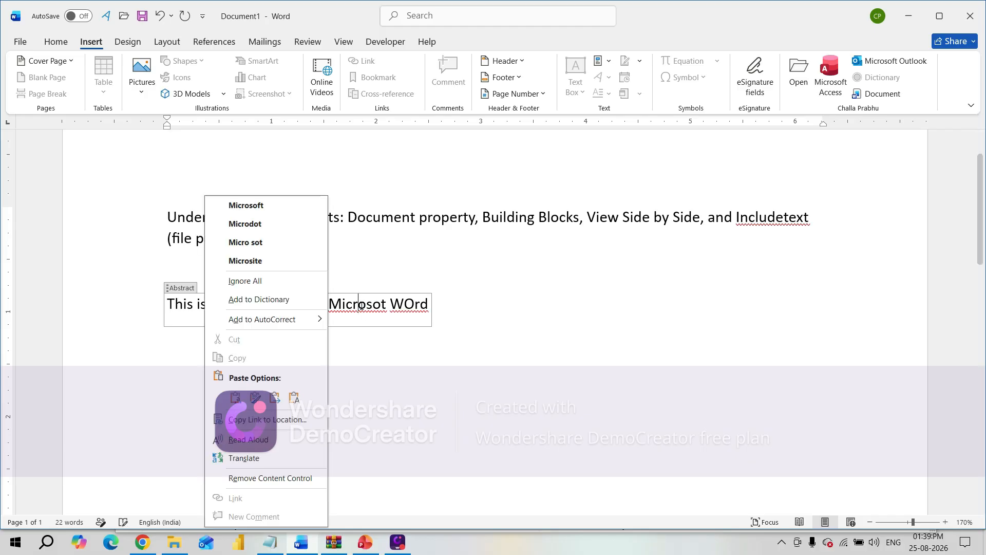
pyautogui.click(273, 209)
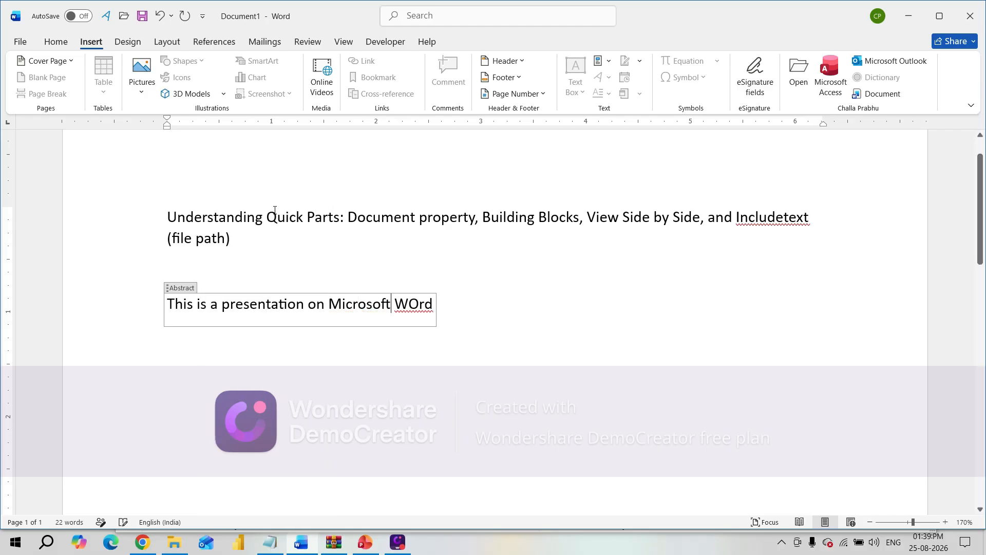
pyautogui.rightClick(421, 307)
pyautogui.click(319, 185)
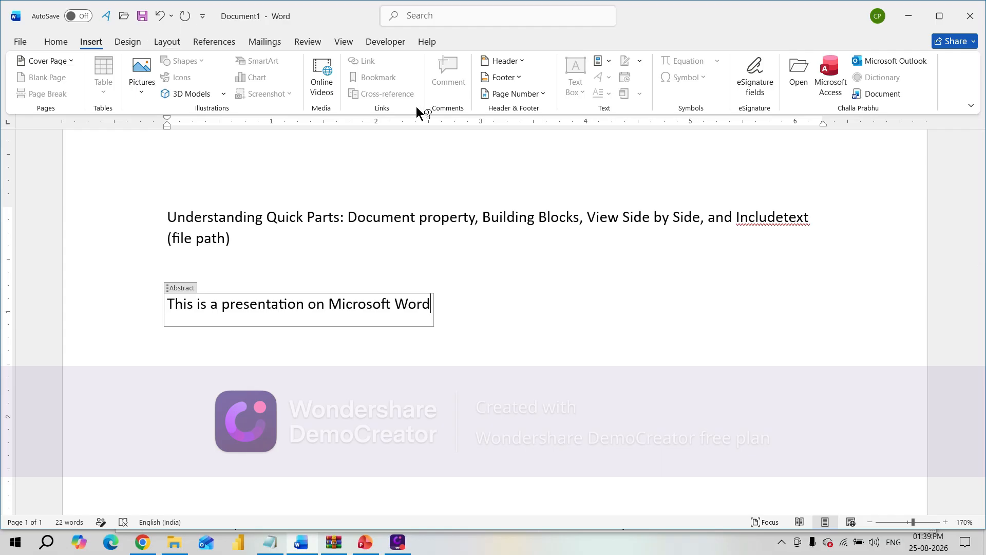
# Set the Abstract content control's title and tag to the presenter's full name and allow carriage returns for multiple paragraphs.
pyautogui.click(383, 40)
pyautogui.click(359, 76)
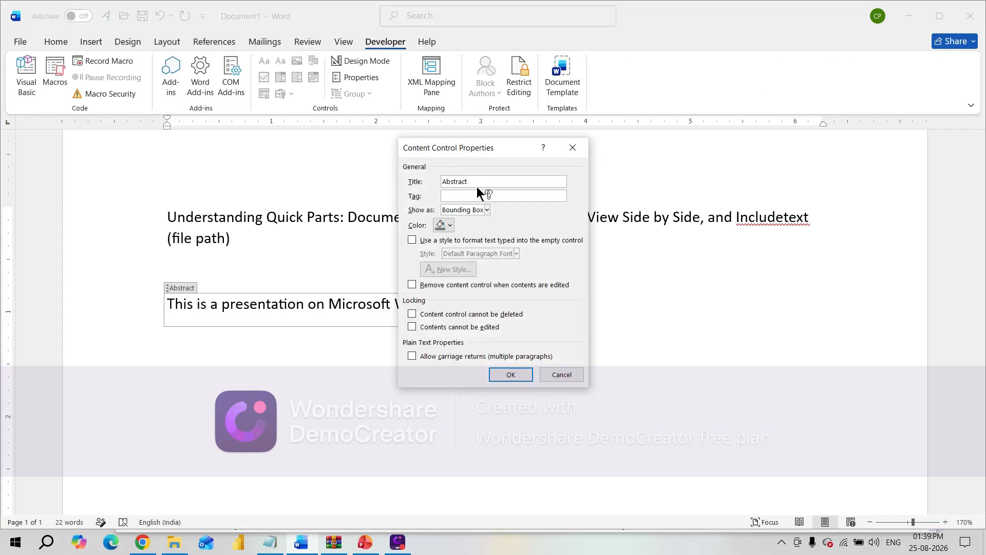
pyautogui.doubleClick(464, 179)
pyautogui.write('Challa Prabhu')
pyautogui.write('Challa Prabhu')
pyautogui.click(413, 356)
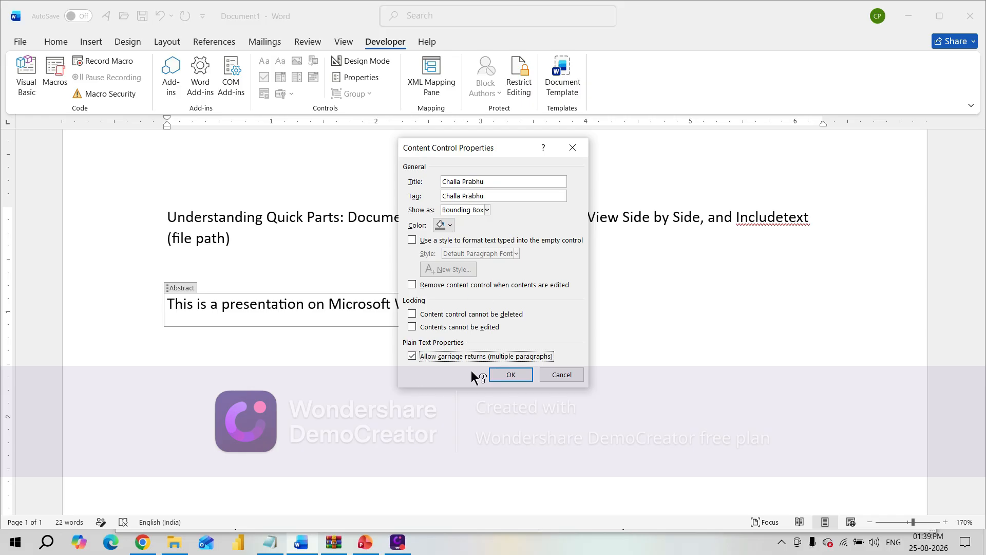
pyautogui.click(513, 374)
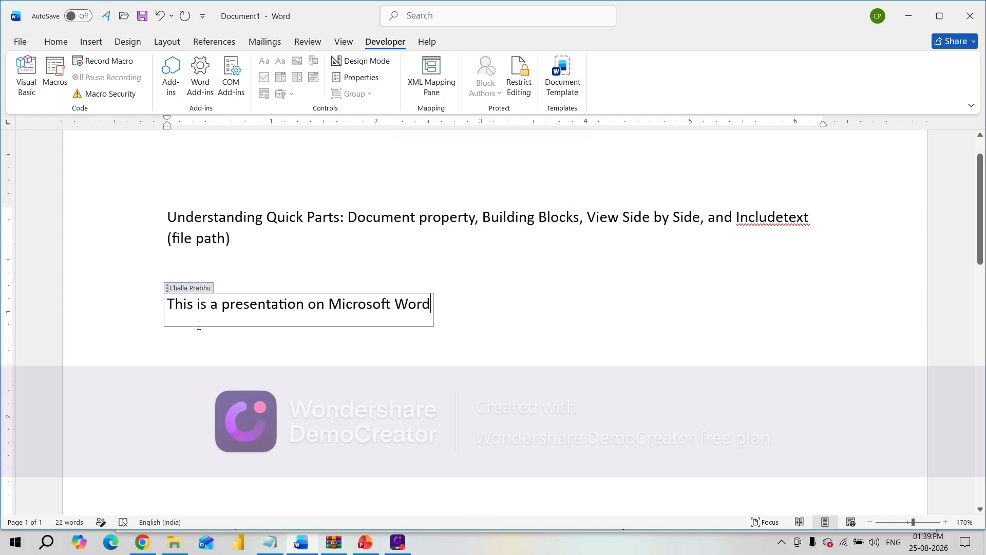
# Copy the Abstract control reading "This is a presentation on Microsoft Word" and paste a copy below the original.
pyautogui.click(487, 311)
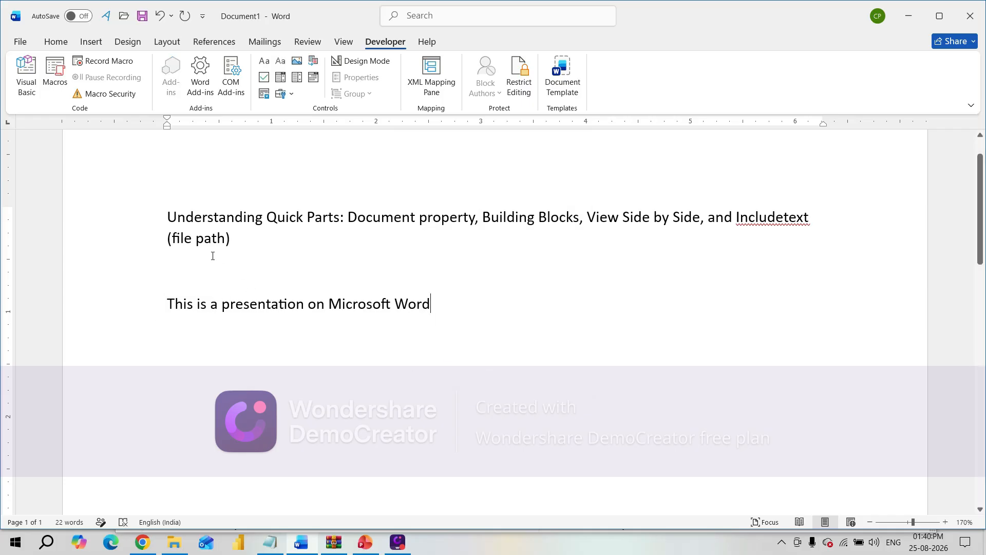
pyautogui.moveTo(176, 308); pyautogui.dragTo(416, 311)
pyautogui.hotkey('ctrl', 'c')
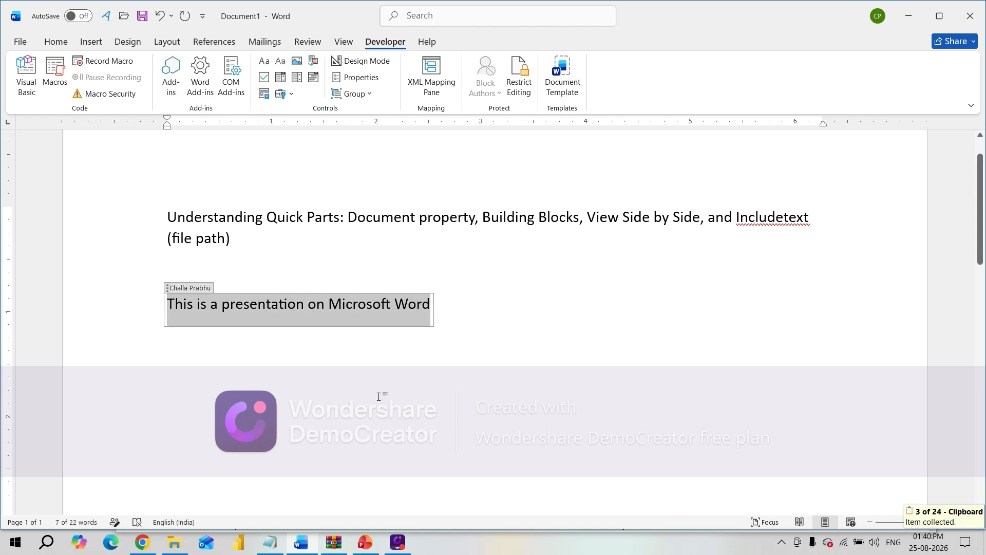
pyautogui.click(381, 396)
pyautogui.click(486, 349)
pyautogui.press('Return')
pyautogui.press('Return')
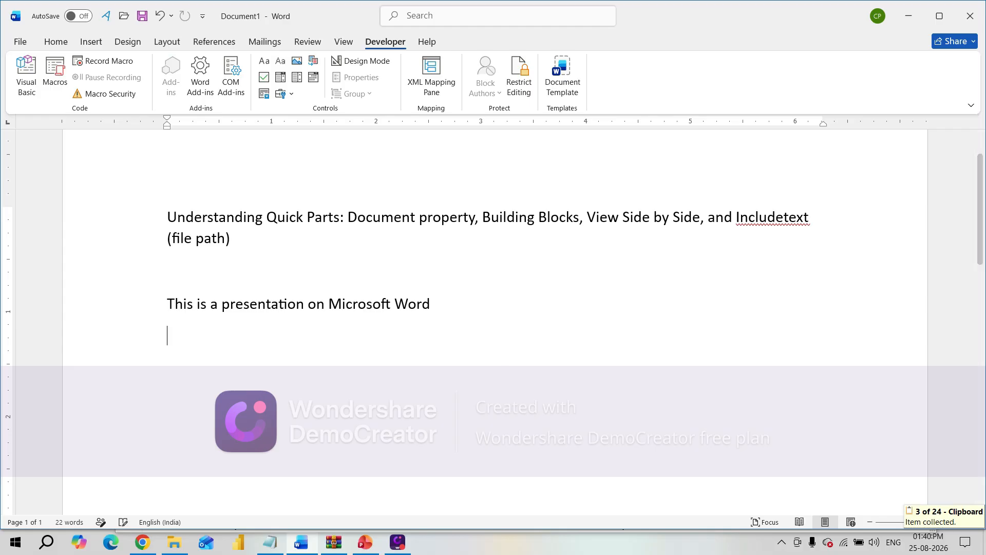
pyautogui.hotkey('ctrl', 'v')
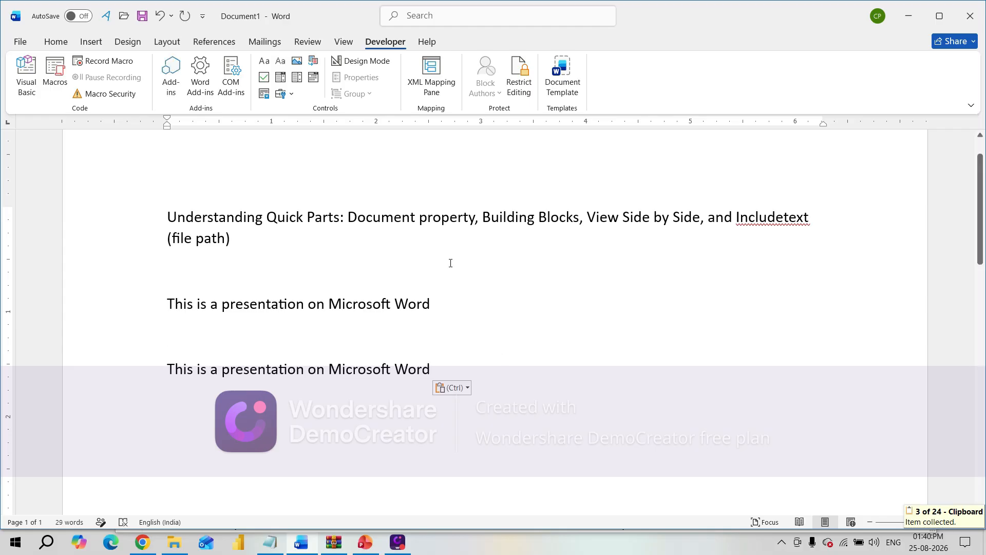
# Paste three more copies of the Abstract control below the first copy, separated by blank lines.
pyautogui.press('Return')
pyautogui.hotkey('ctrl', 'v')
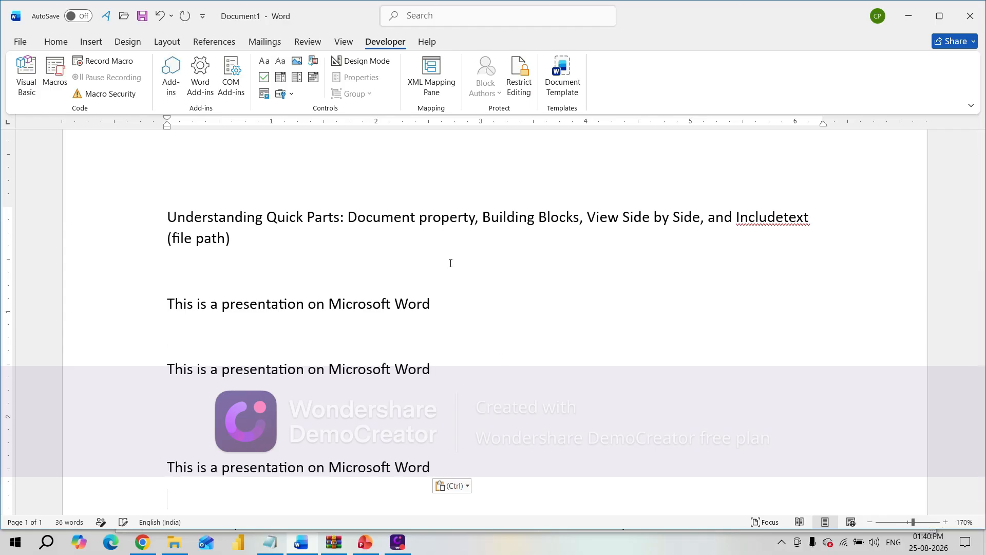
pyautogui.press('Return')
pyautogui.press('Return')
pyautogui.hotkey('ctrl', 'v')
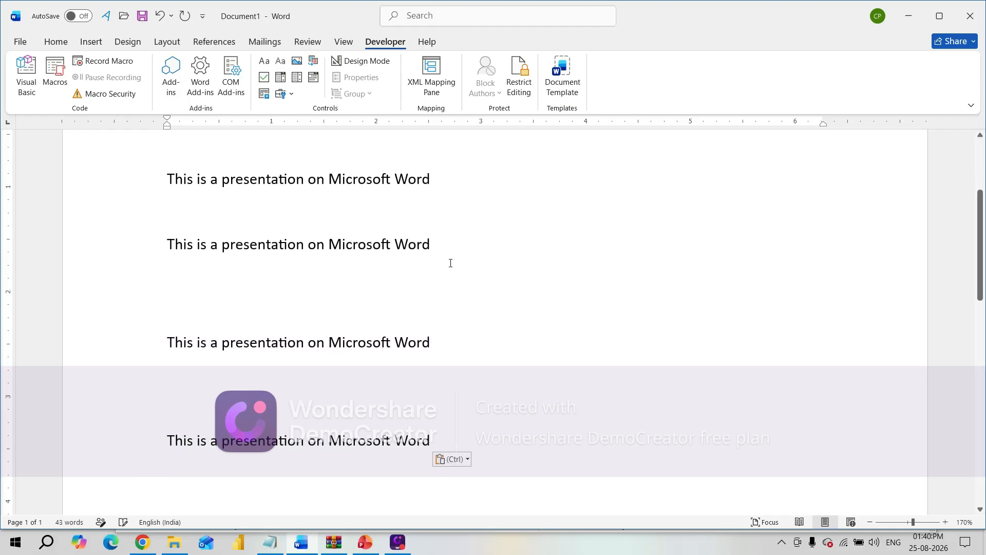
pyautogui.press('Return')
pyautogui.hotkey('ctrl', 'v')
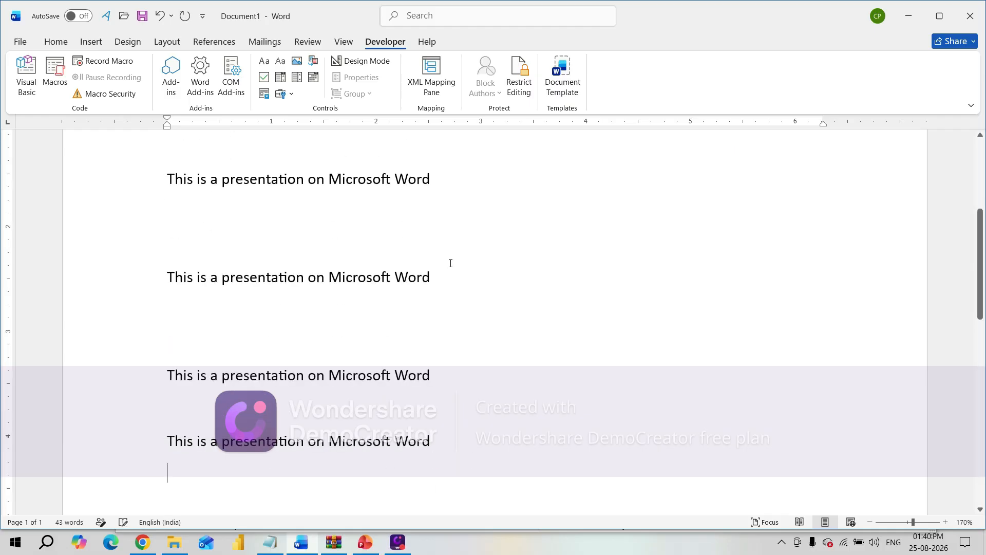
pyautogui.click(627, 313)
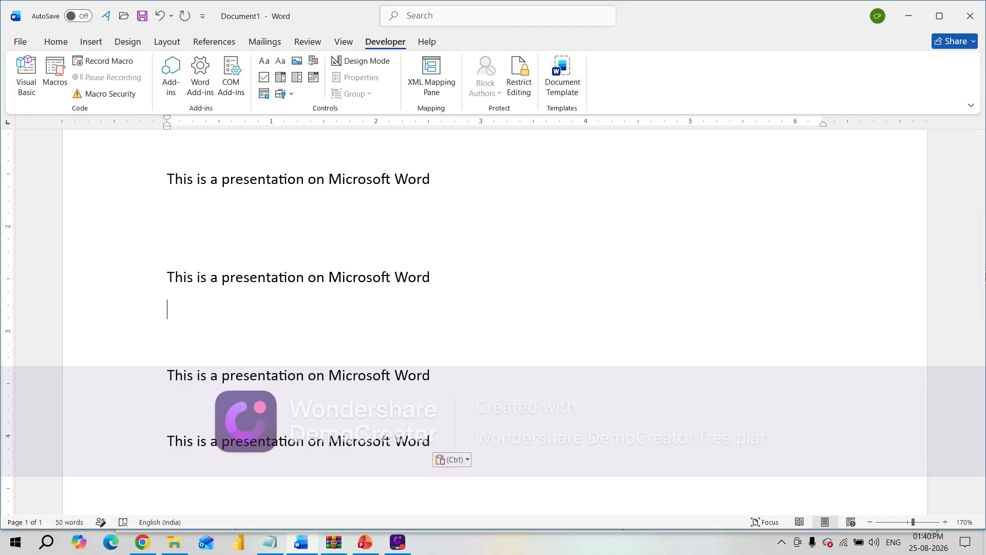
# Replace the word "presentation" in the first Abstract control with "demonstratopn".
pyautogui.scroll(5, 984, 264)
pyautogui.click(777, 262)
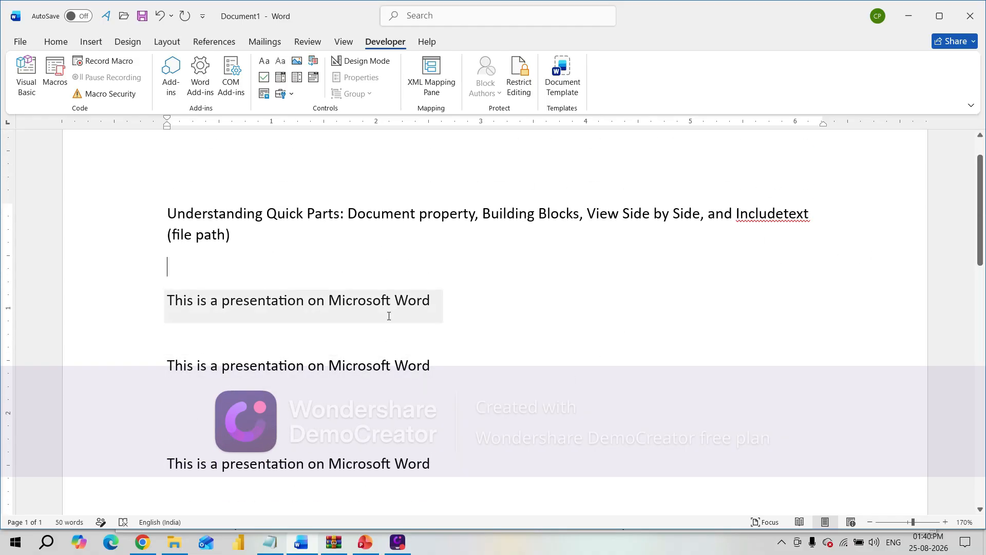
pyautogui.click(277, 300)
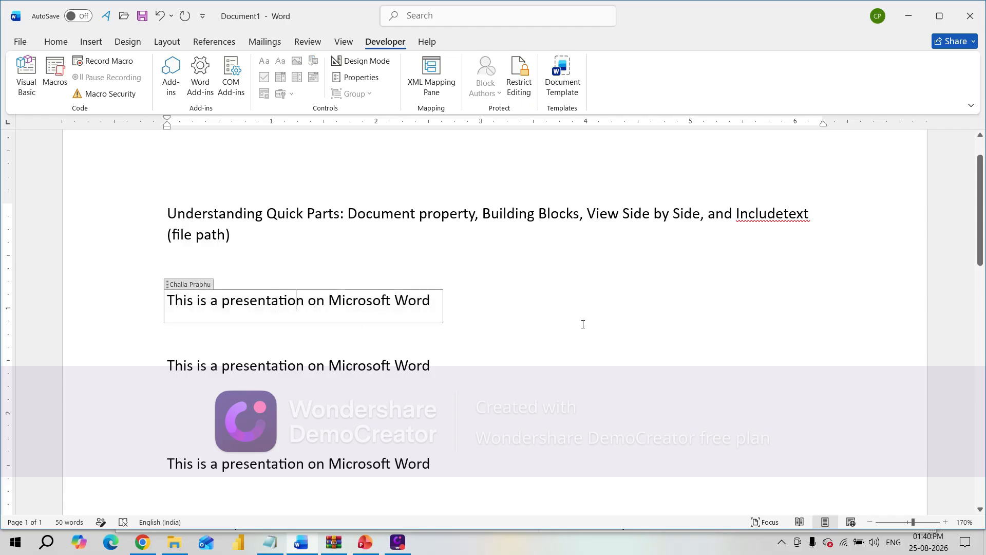
pyautogui.press('BackSpace')
pyautogui.press('BackSpace')
pyautogui.press('BackSpace')
pyautogui.press('BackSpace')
pyautogui.press('BackSpace')
pyautogui.press('BackSpace')
pyautogui.press('BackSpace')
pyautogui.press('BackSpace')
pyautogui.press('BackSpace')
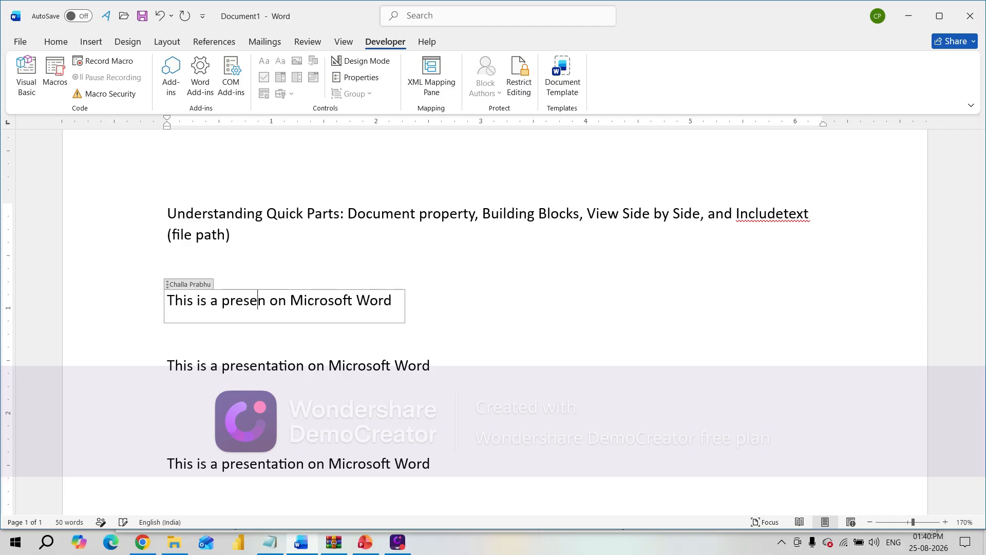
pyautogui.press('BackSpace')
pyautogui.press('BackSpace')
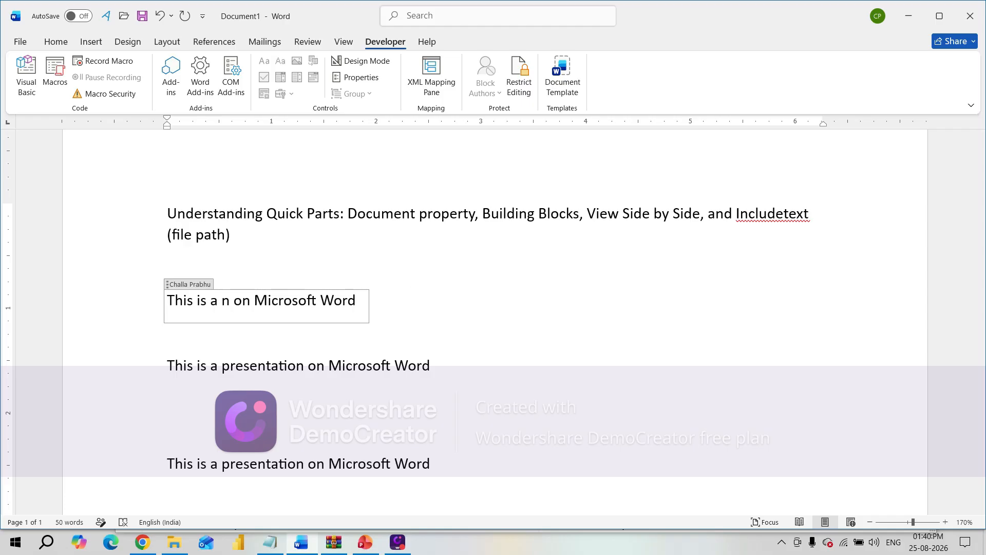
pyautogui.write('demonstra')
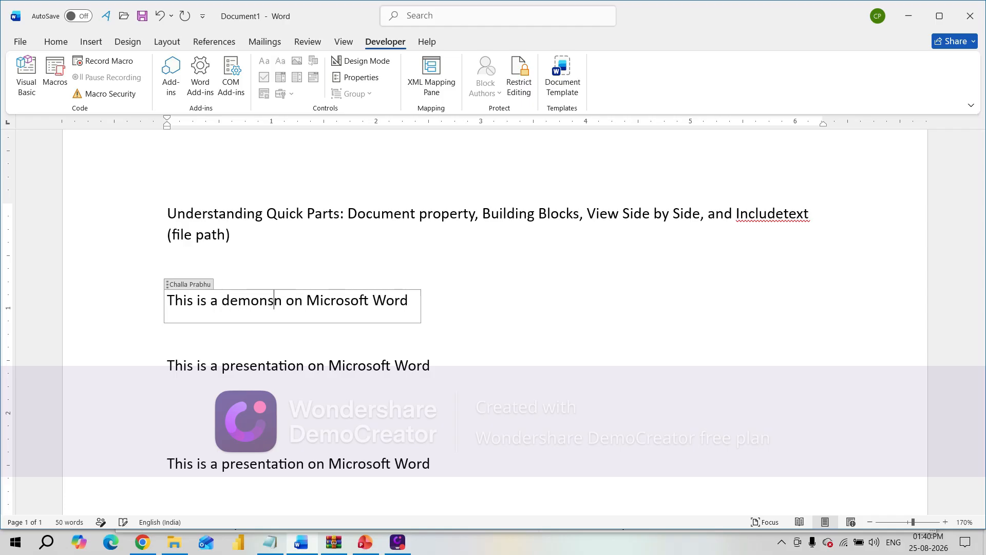
pyautogui.write('to')
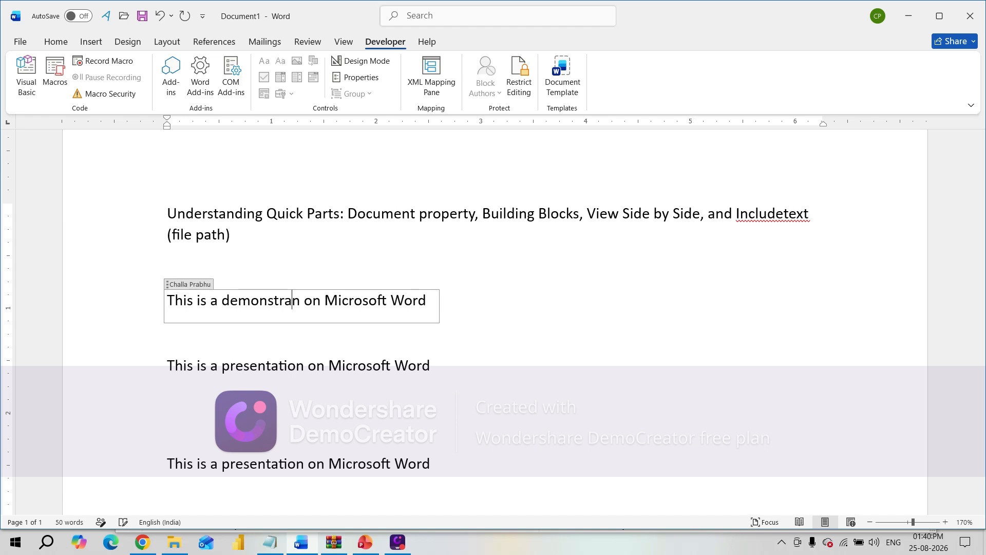
pyautogui.write('p')
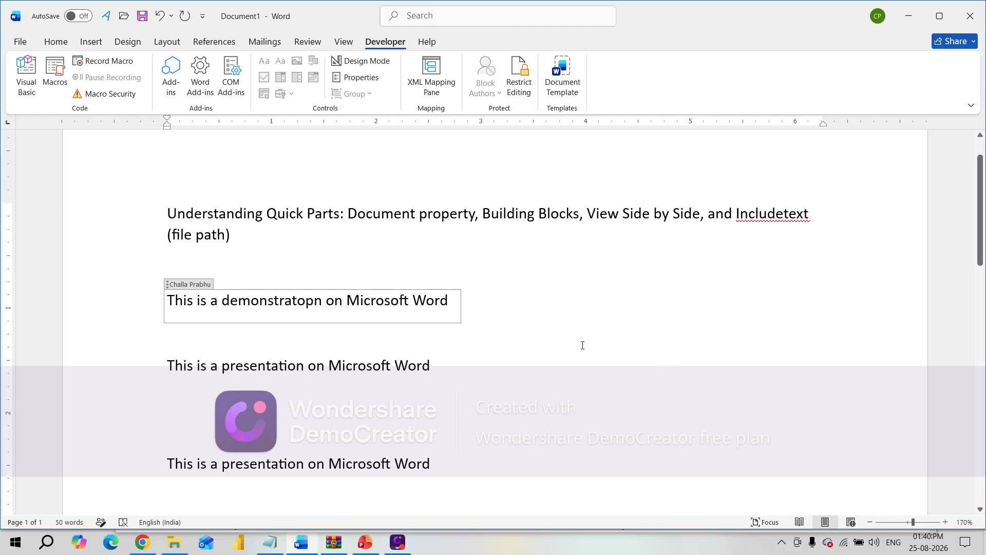
# Correct the misspelled word in the Abstract controls to "demonstration" with the spelling suggestion.
pyautogui.click(510, 309)
pyautogui.rightClick(260, 301)
pyautogui.click(250, 10)
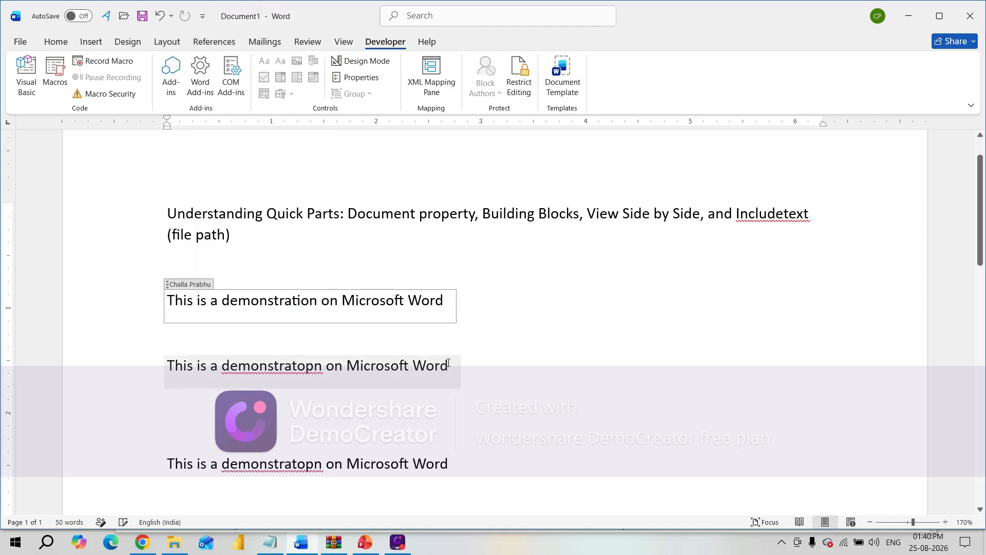
pyautogui.rightClick(306, 368)
pyautogui.press('Escape')
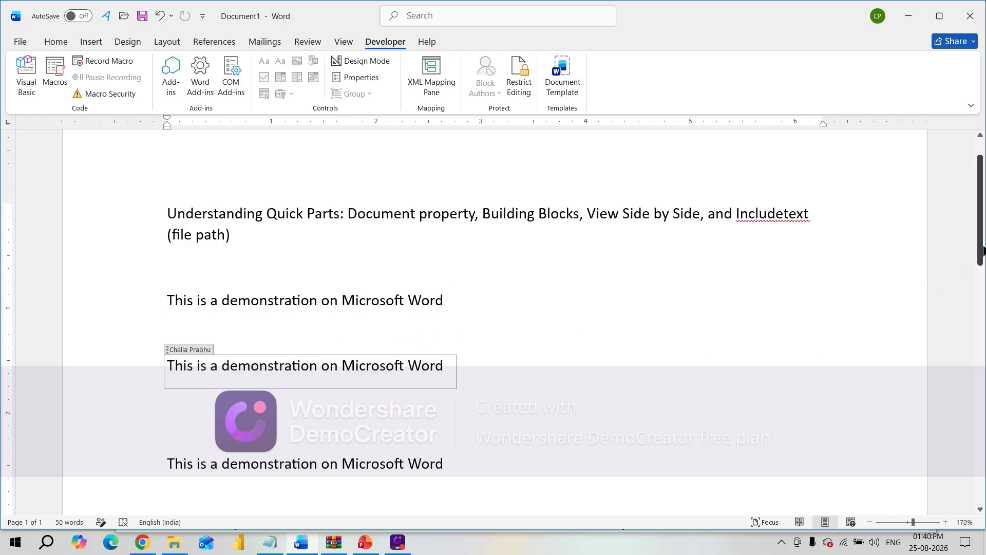
# Examine the Quick Parts commands inside an Abstract control and the list of built-in document properties below the last copy.
pyautogui.moveTo(979, 255)
pyautogui.mouseDown()
pyautogui.moveTo(979, 316)
pyautogui.moveTo(980, 240)
pyautogui.mouseUp()
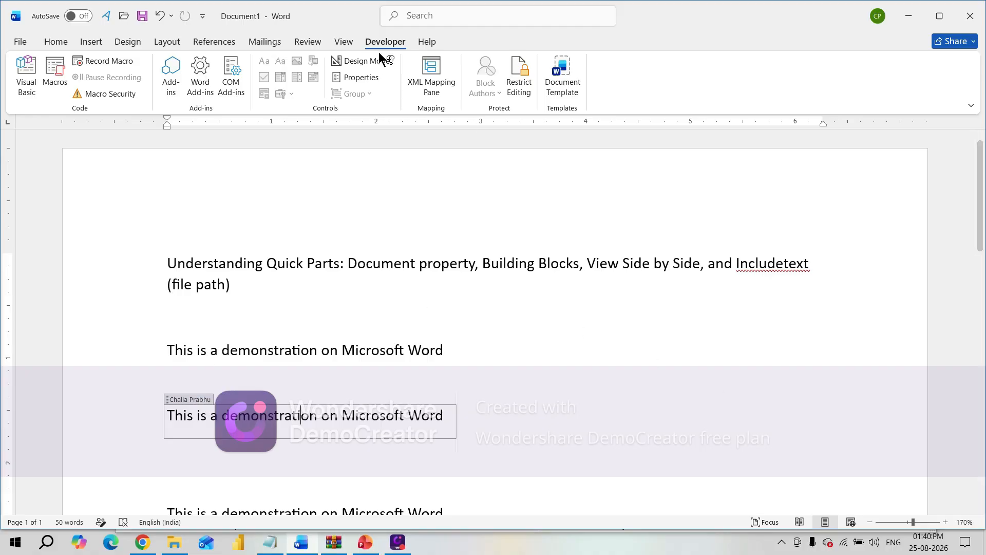
pyautogui.click(92, 41)
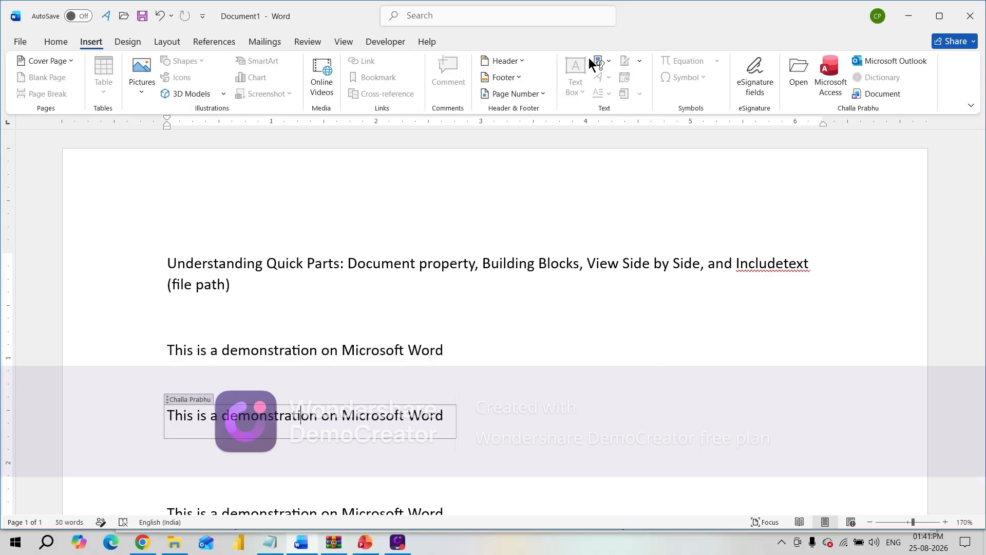
pyautogui.click(609, 63)
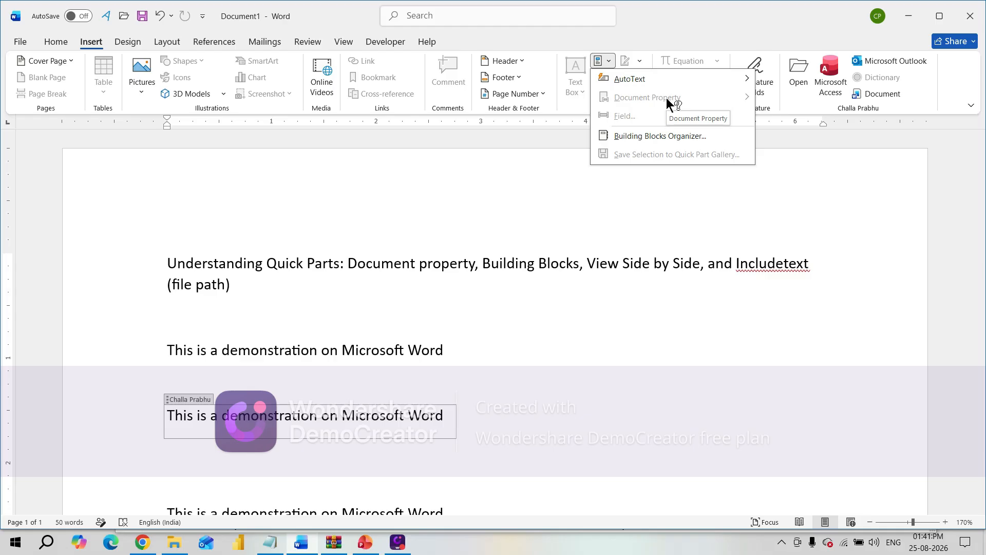
pyautogui.click(618, 365)
pyautogui.click(503, 282)
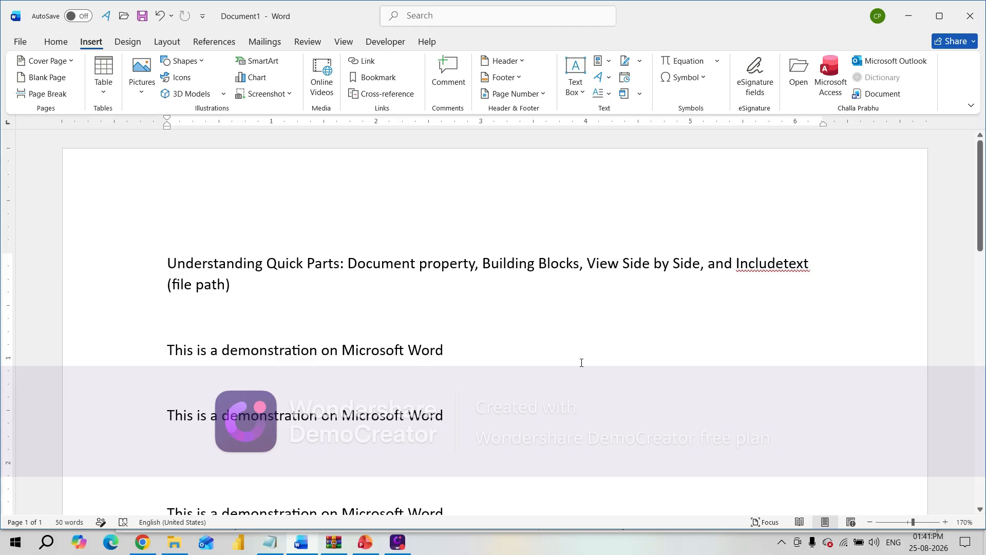
pyautogui.click(586, 343)
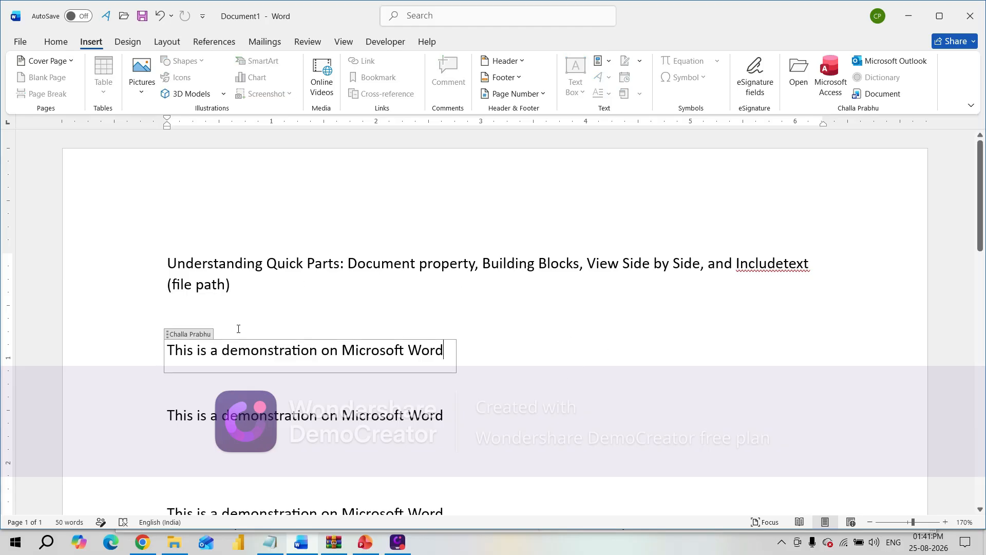
pyautogui.moveTo(173, 286); pyautogui.dragTo(311, 326)
pyautogui.click(625, 345)
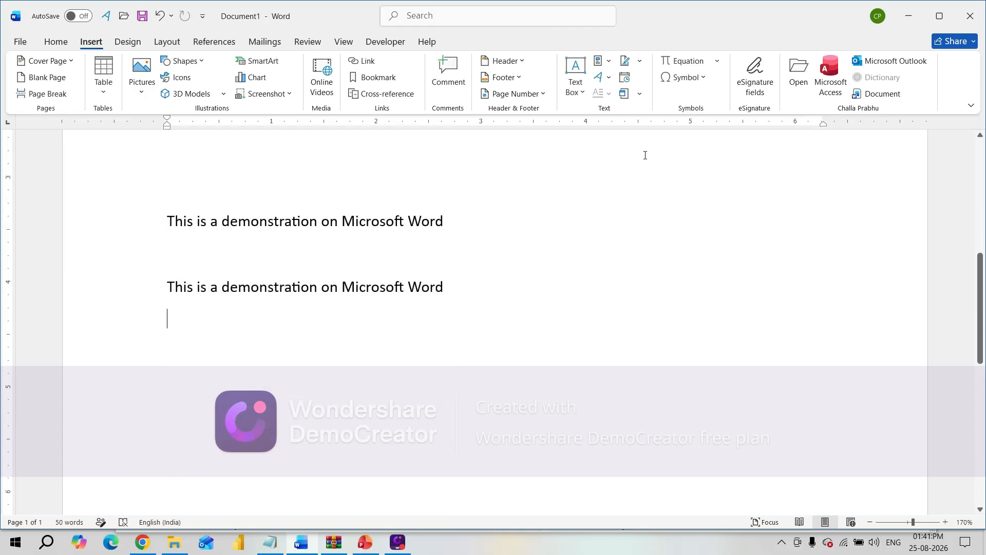
pyautogui.click(606, 60)
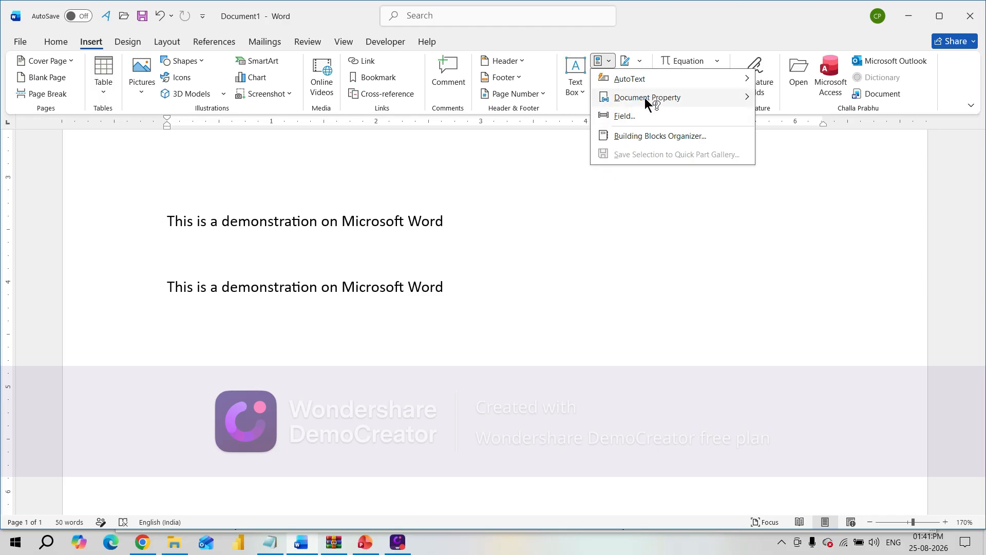
pyautogui.moveTo(646, 98)
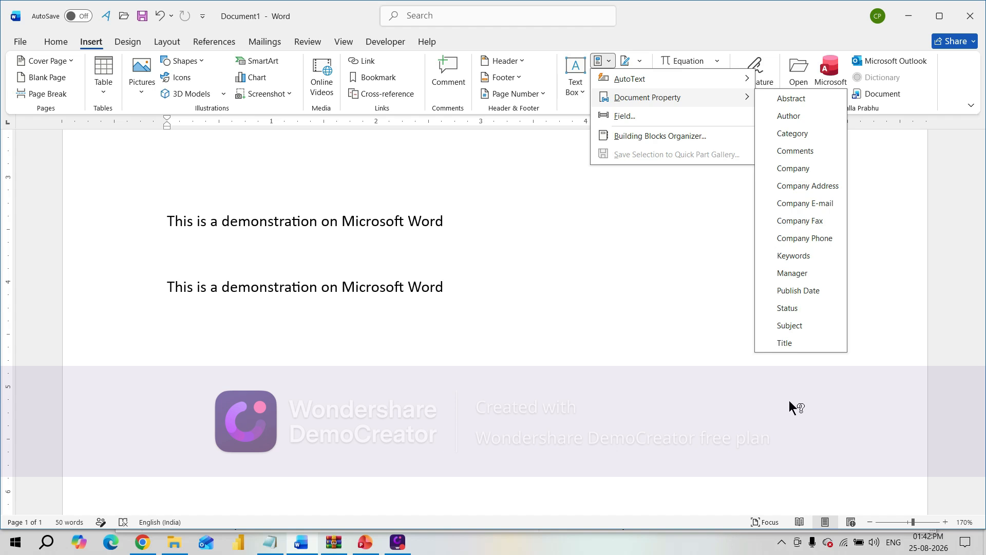
pyautogui.click(633, 350)
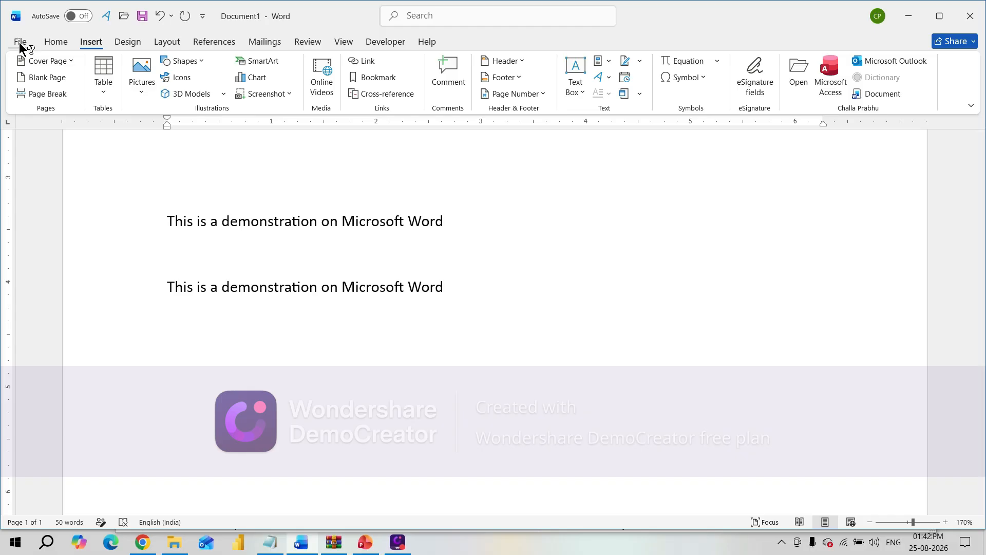
# Show all properties of the document on its Info page.
pyautogui.click(19, 41)
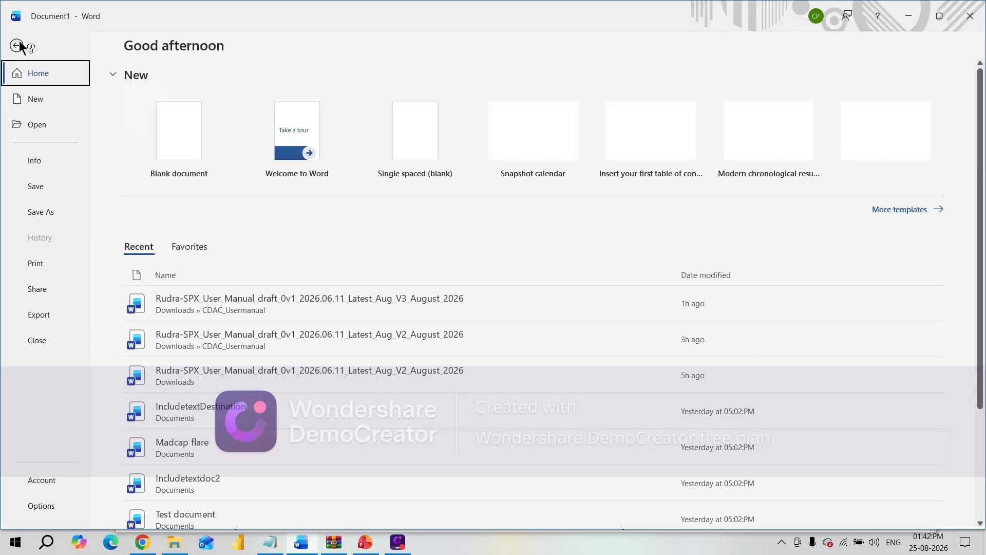
pyautogui.click(38, 163)
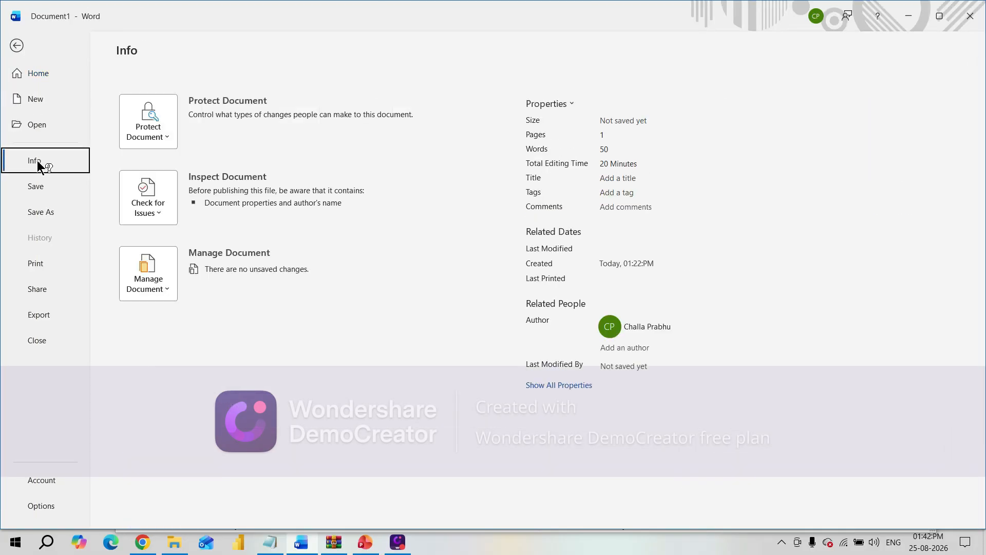
pyautogui.click(575, 391)
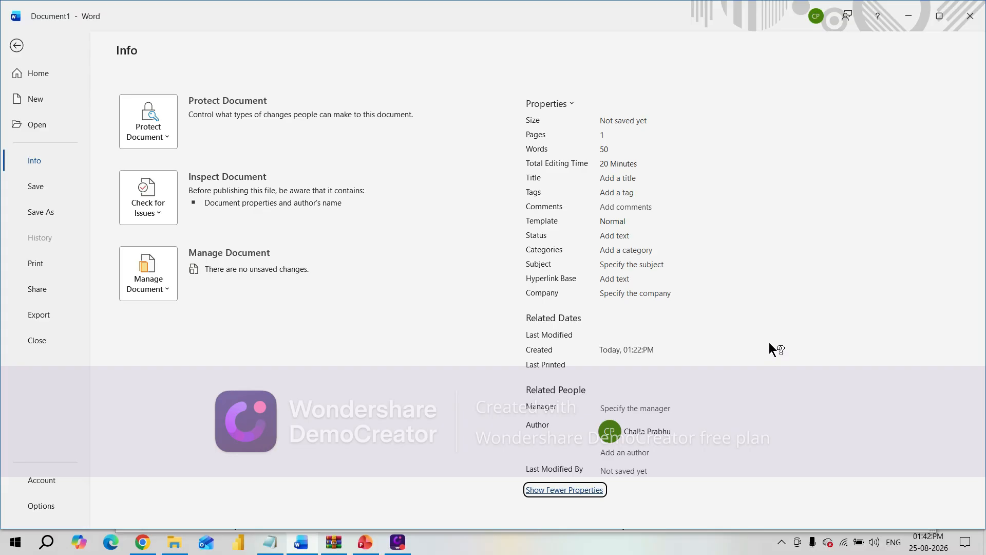
# Add a custom text property named Department with the value Sales to the document's advanced properties.
pyautogui.click(571, 104)
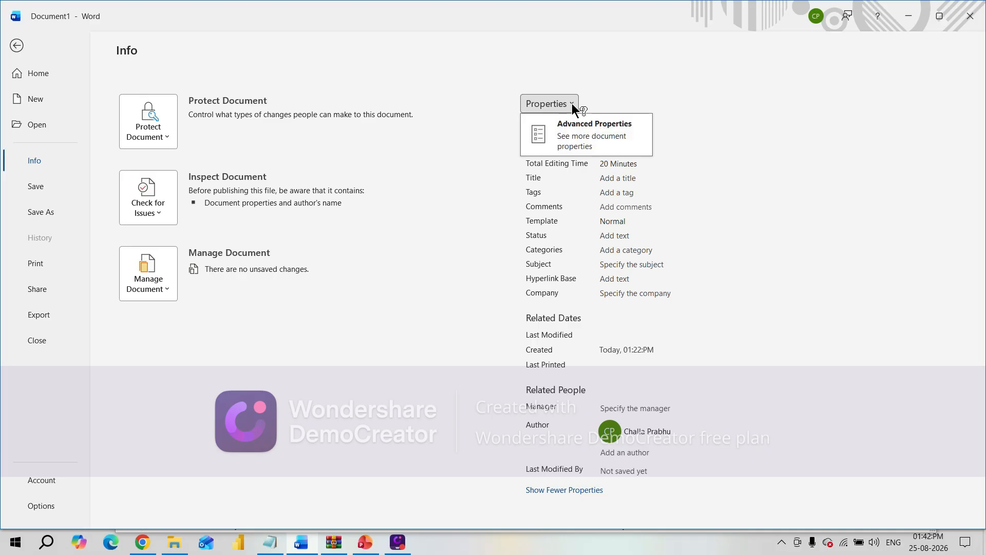
pyautogui.click(582, 126)
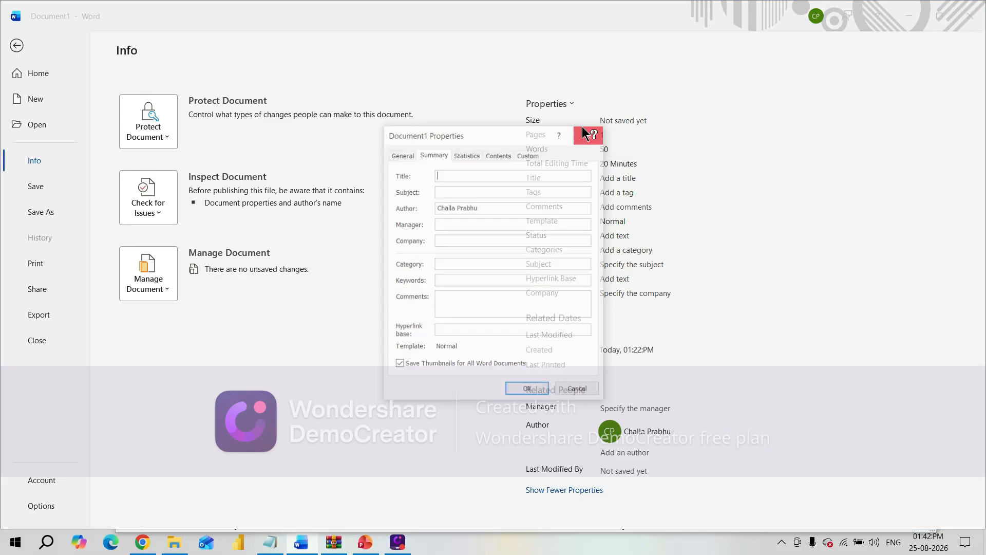
pyautogui.click(531, 157)
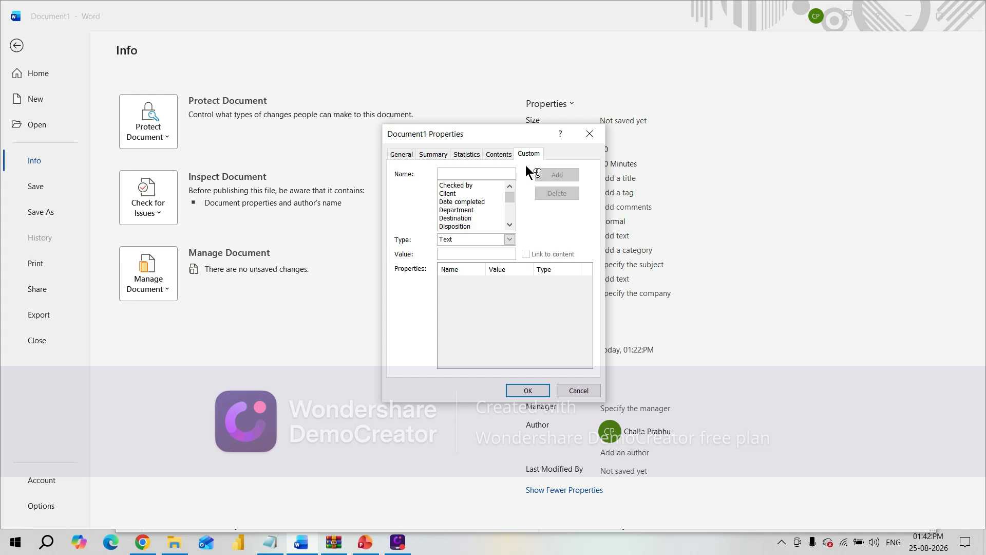
pyautogui.click(463, 210)
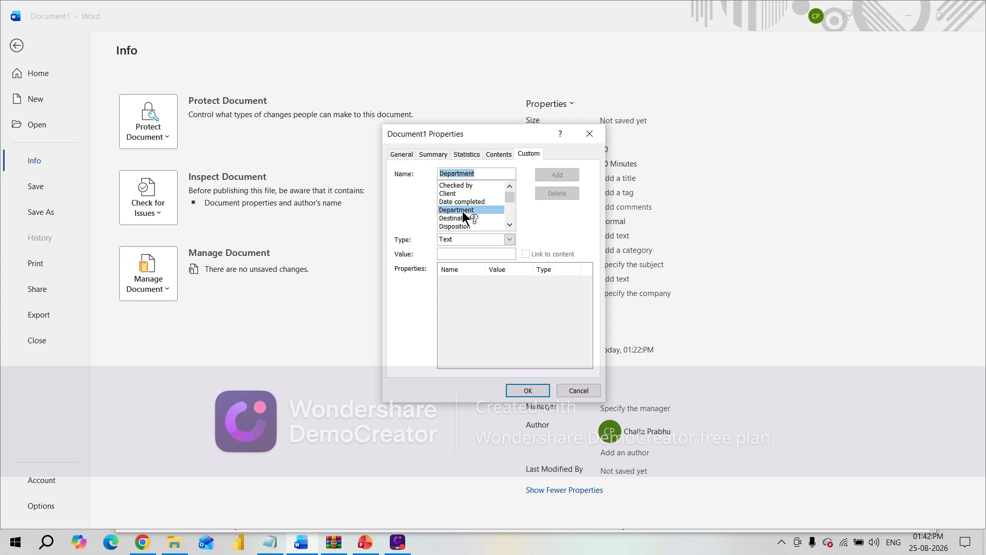
pyautogui.click(460, 253)
pyautogui.write('Sales')
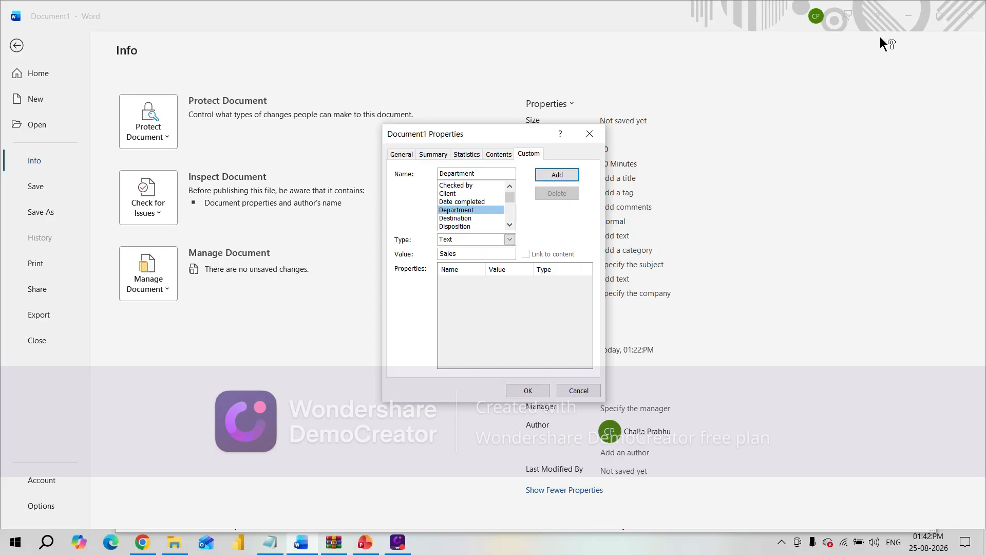
pyautogui.click(920, 15)
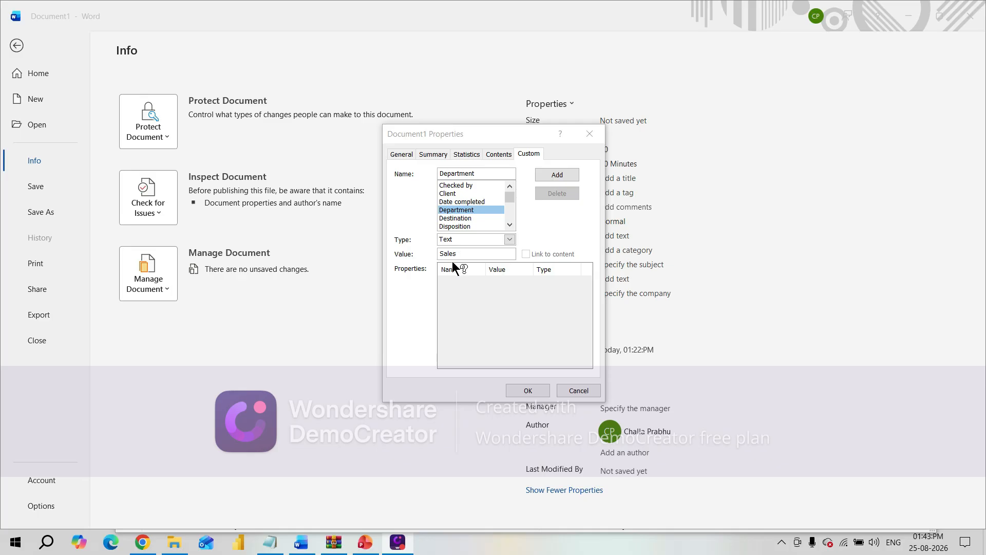
pyautogui.click(466, 252)
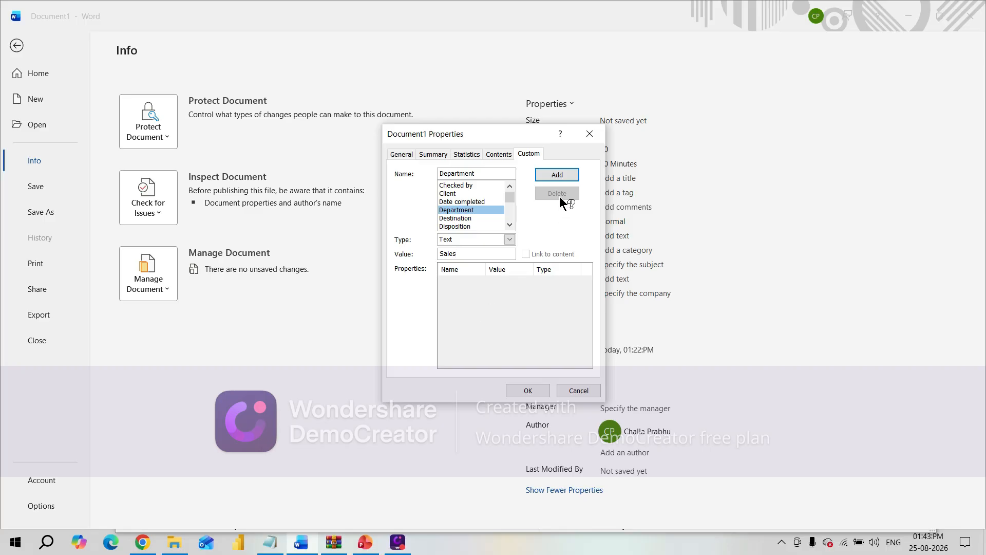
pyautogui.click(560, 174)
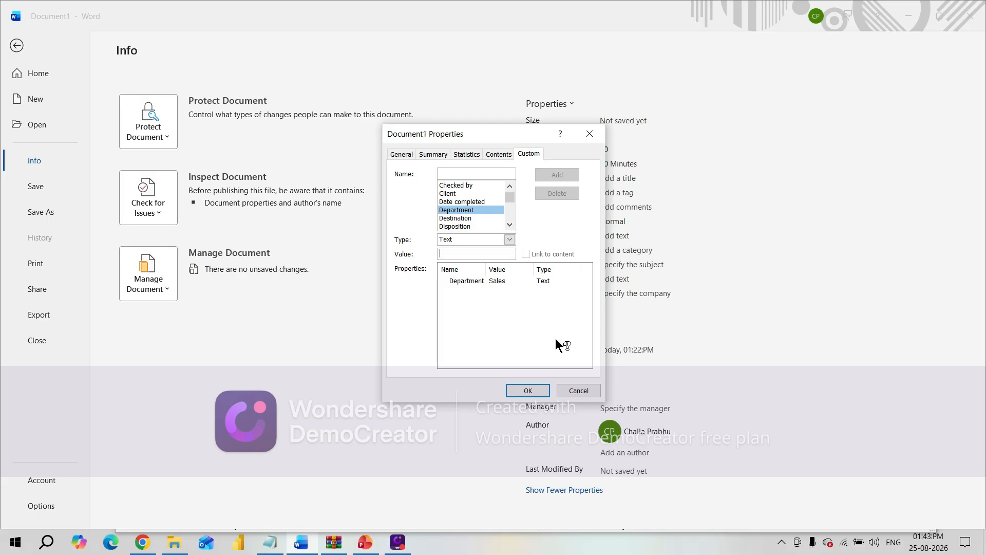
# Change the custom Department property's value to Purchase and return to the document.
pyautogui.write('Purchase')
pyautogui.click(483, 202)
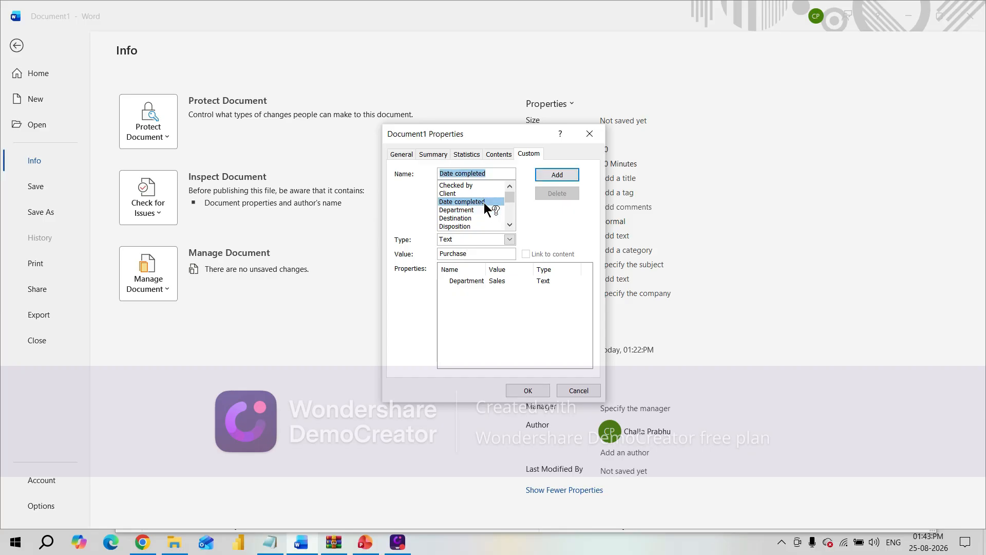
pyautogui.click(470, 209)
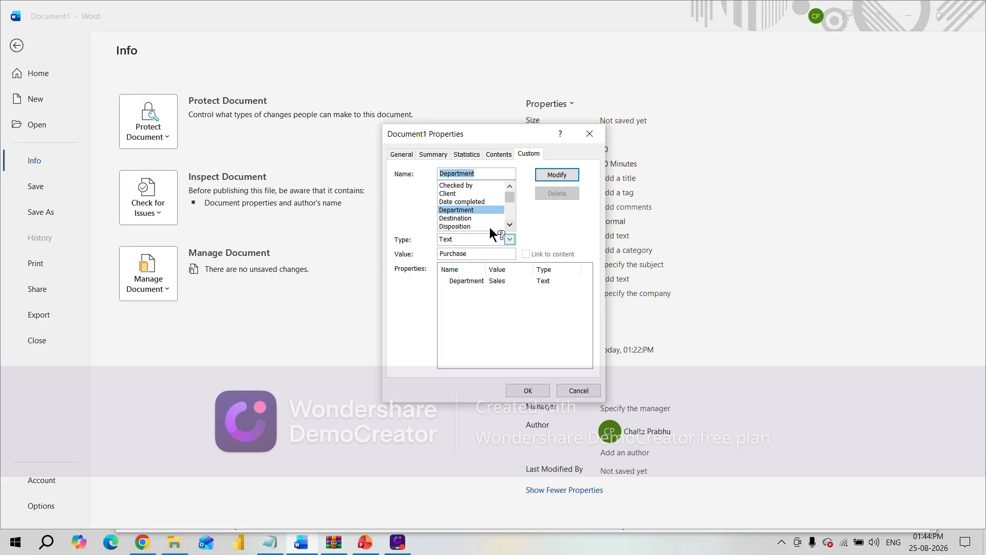
pyautogui.click(556, 175)
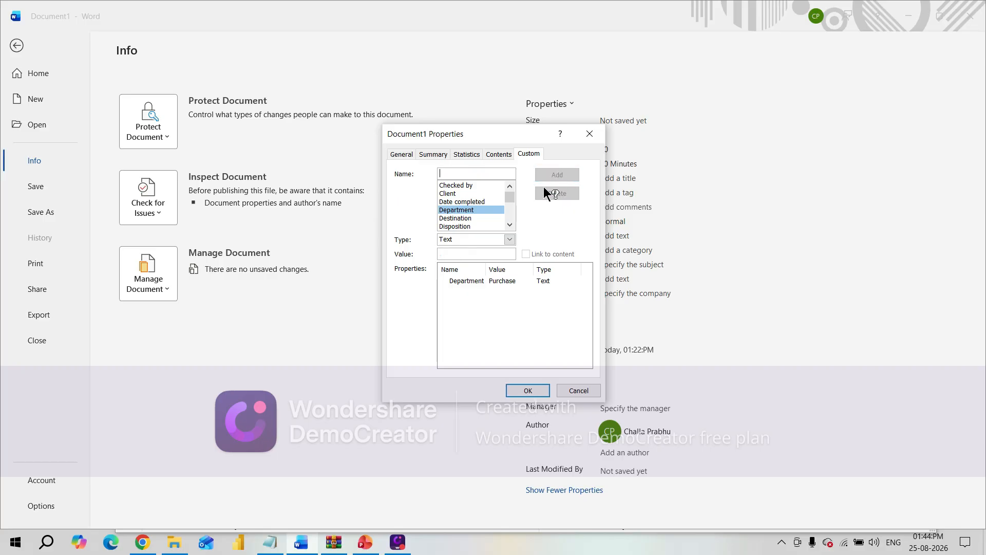
pyautogui.click(529, 390)
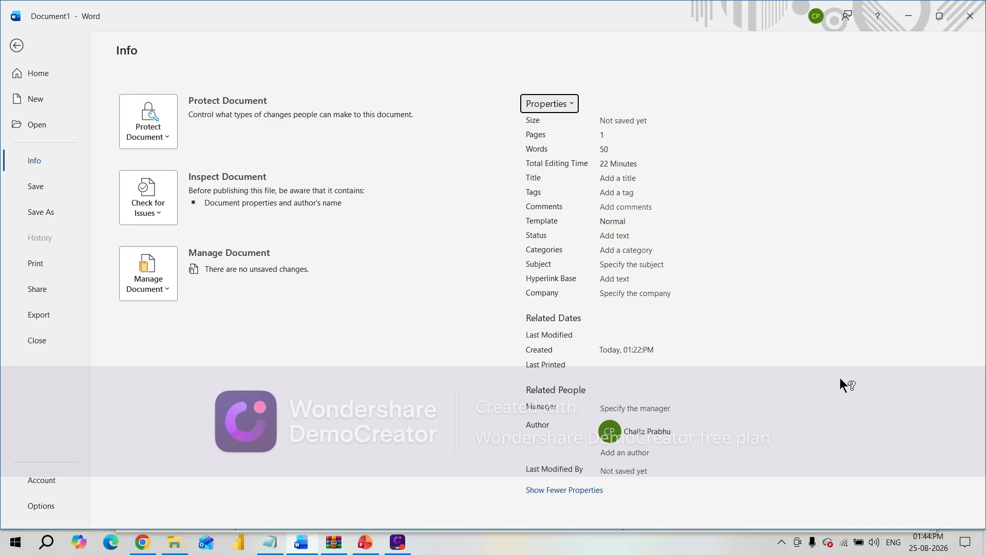
pyautogui.click(16, 45)
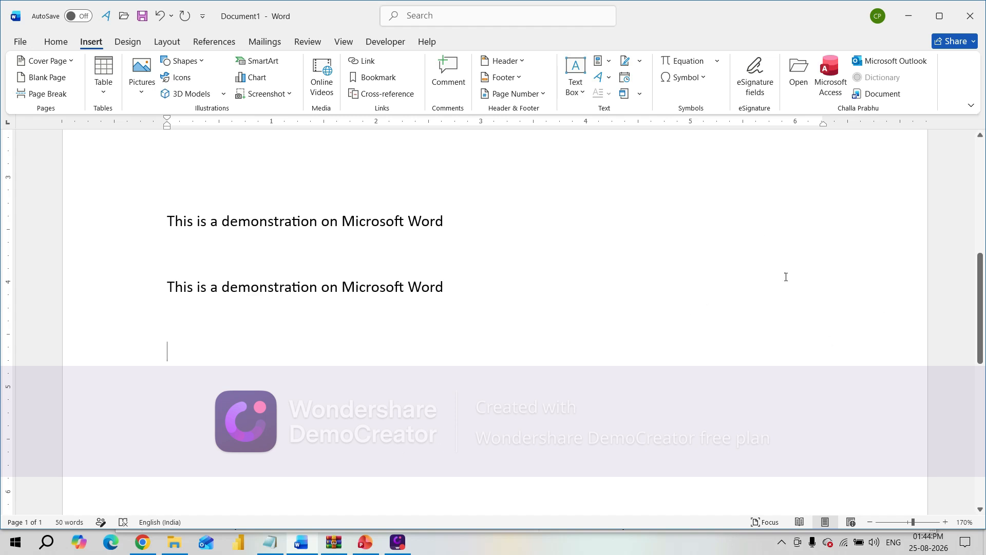
# Insert a DocProperty field from the Document Information category for the Department property below the last Abstract line.
pyautogui.click(610, 60)
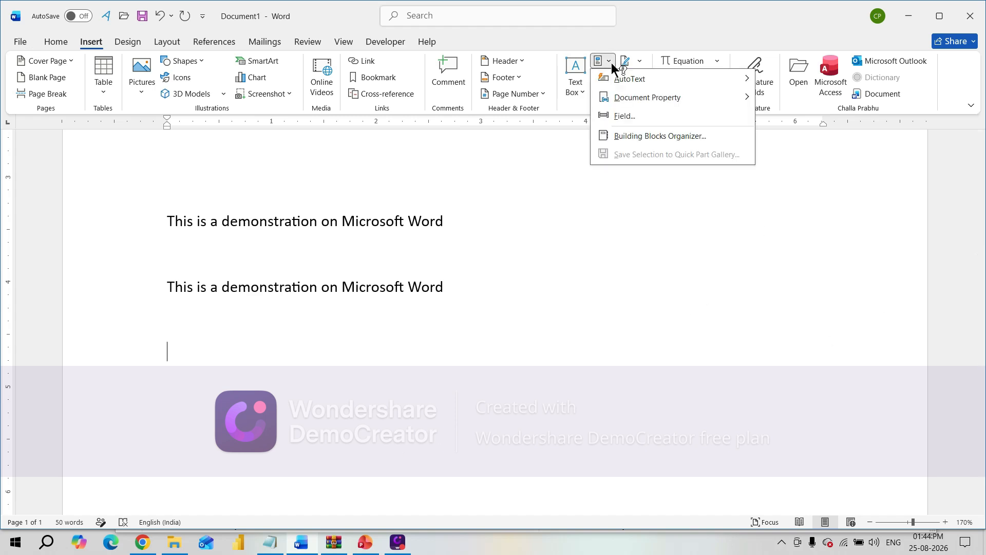
pyautogui.click(626, 116)
pyautogui.moveTo(550, 190); pyautogui.dragTo(352, 136)
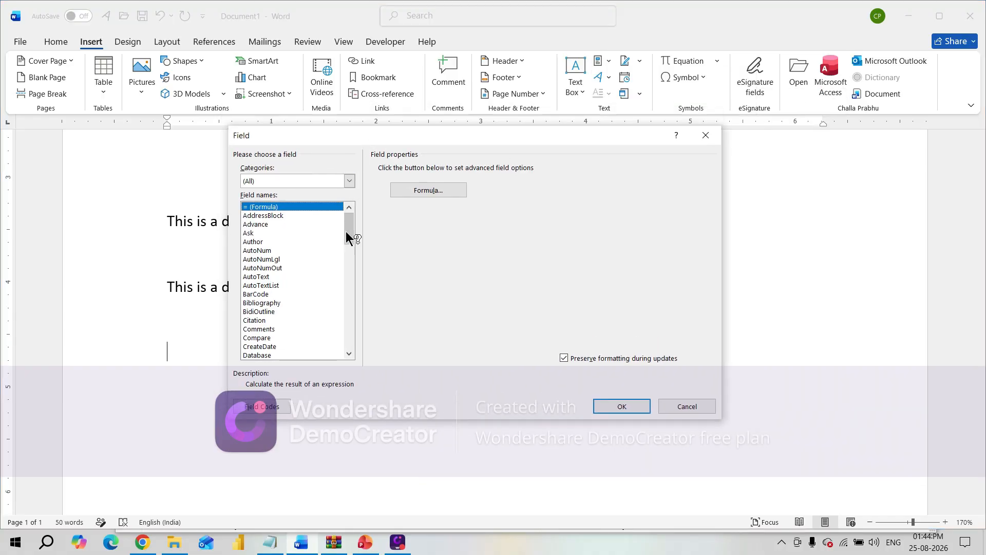
pyautogui.click(350, 180)
pyautogui.click(304, 219)
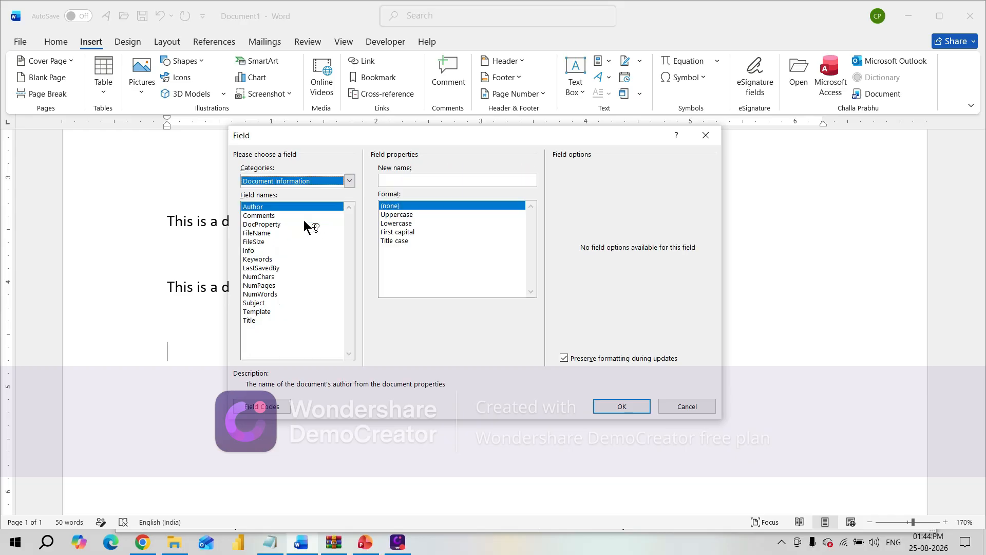
pyautogui.click(290, 225)
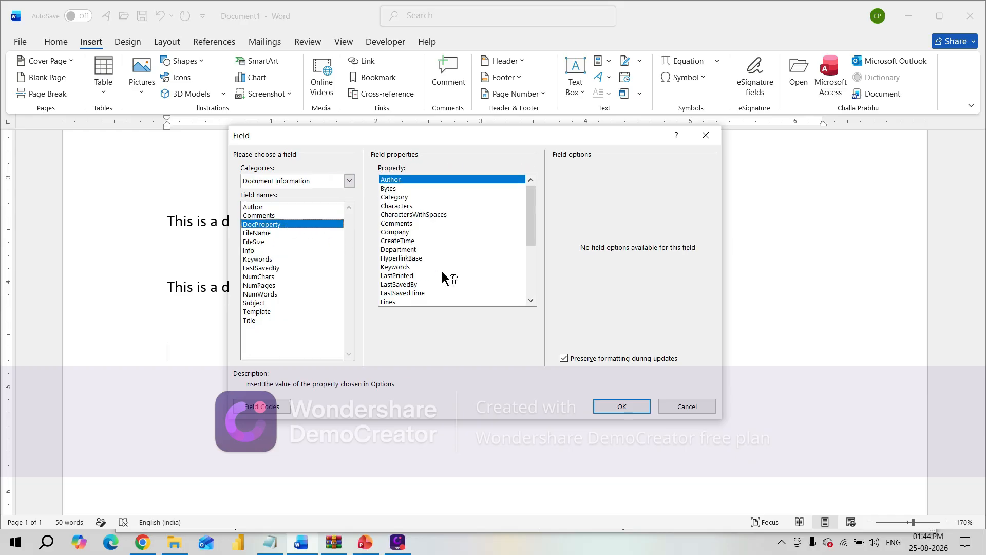
pyautogui.moveTo(530, 220)
pyautogui.mouseDown()
pyautogui.moveTo(530, 233)
pyautogui.moveTo(528, 223)
pyautogui.mouseUp()
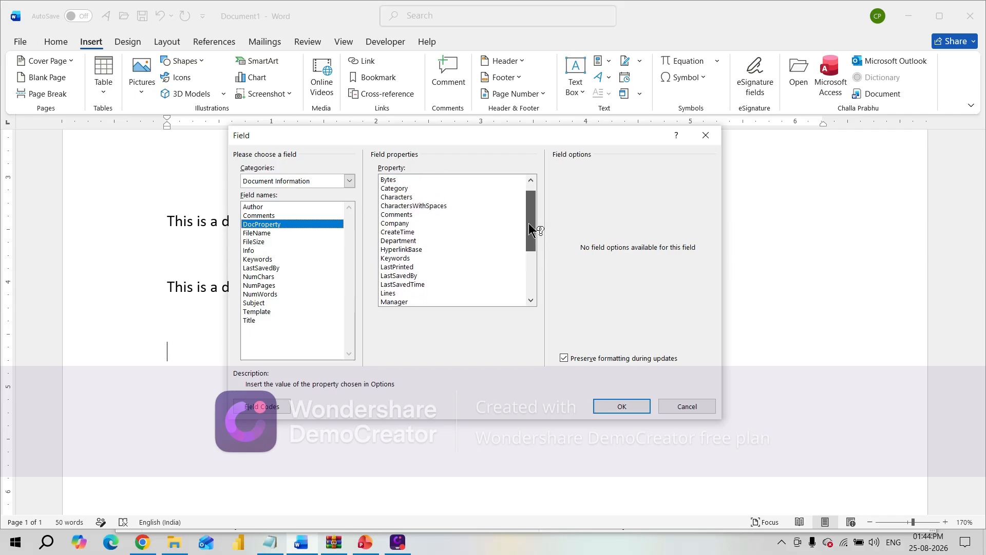
pyautogui.click(393, 241)
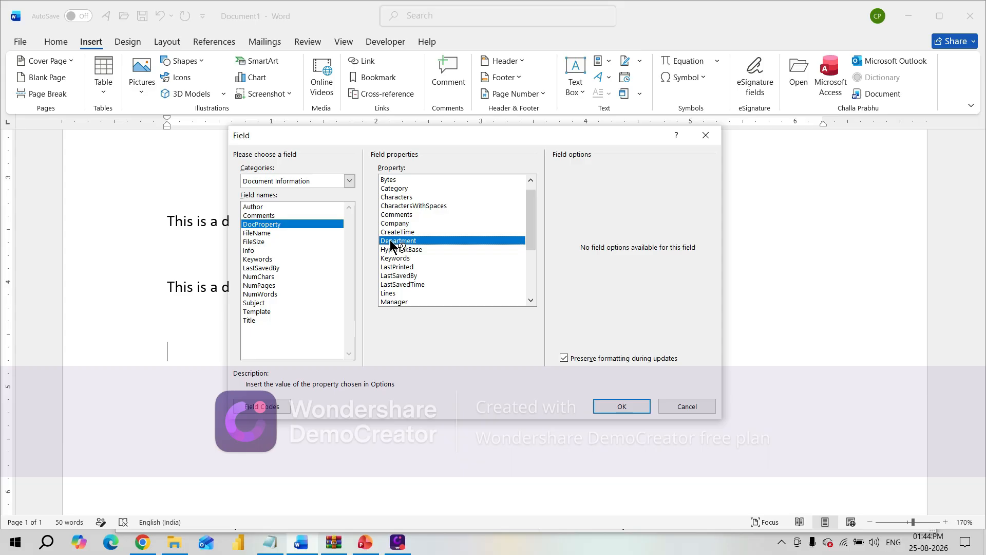
pyautogui.click(615, 405)
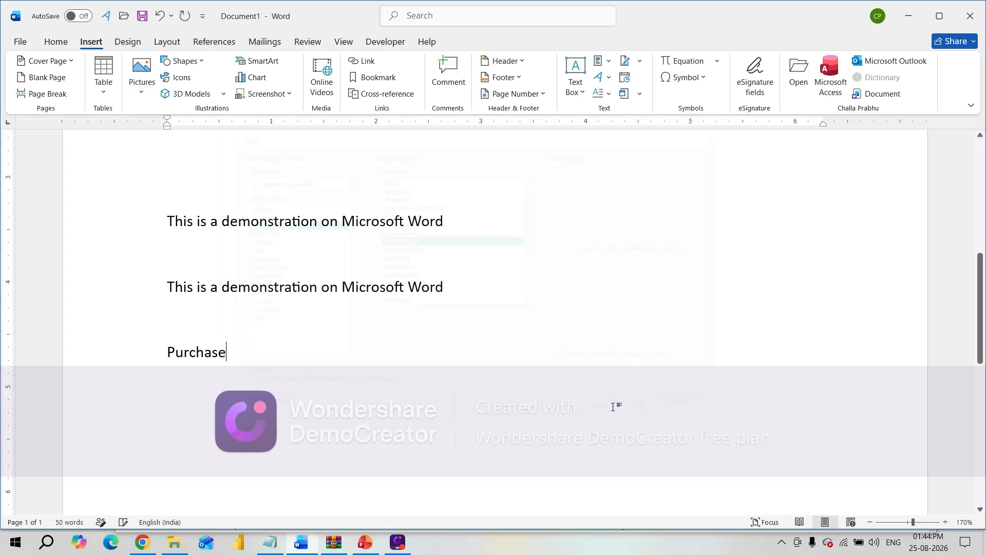
# Examine the inserted Department field and the Quick Parts list of built-in document properties.
pyautogui.click(189, 353)
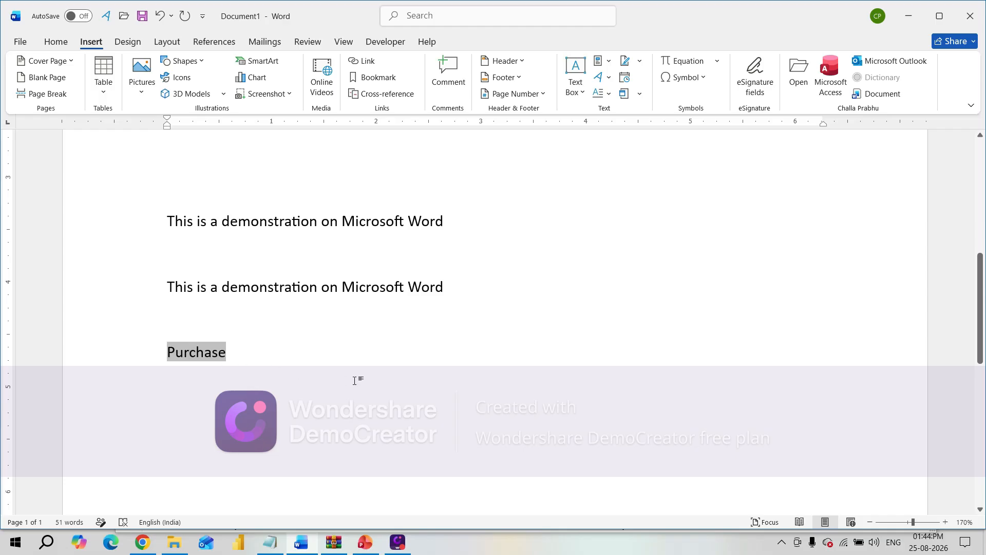
pyautogui.click(608, 61)
pyautogui.moveTo(633, 98)
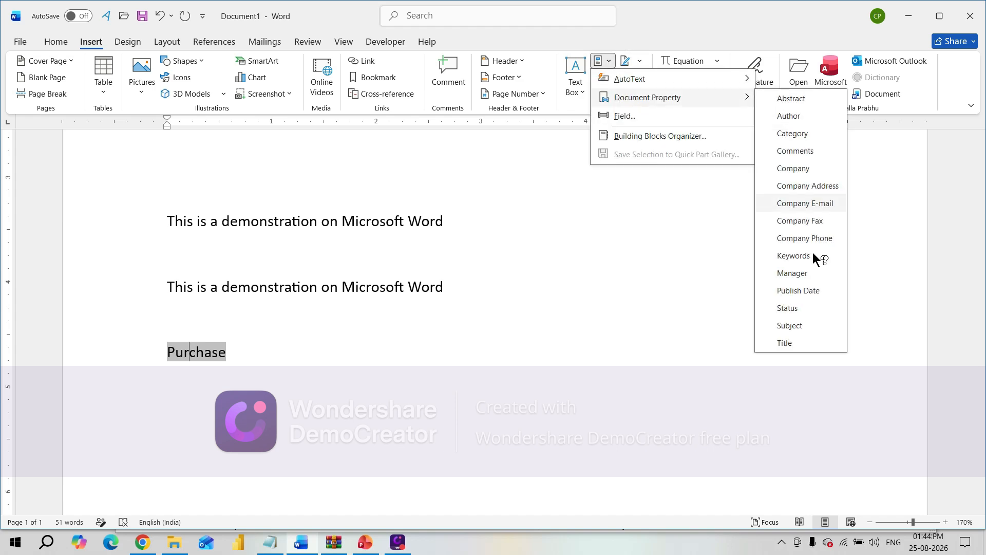
pyautogui.click(190, 400)
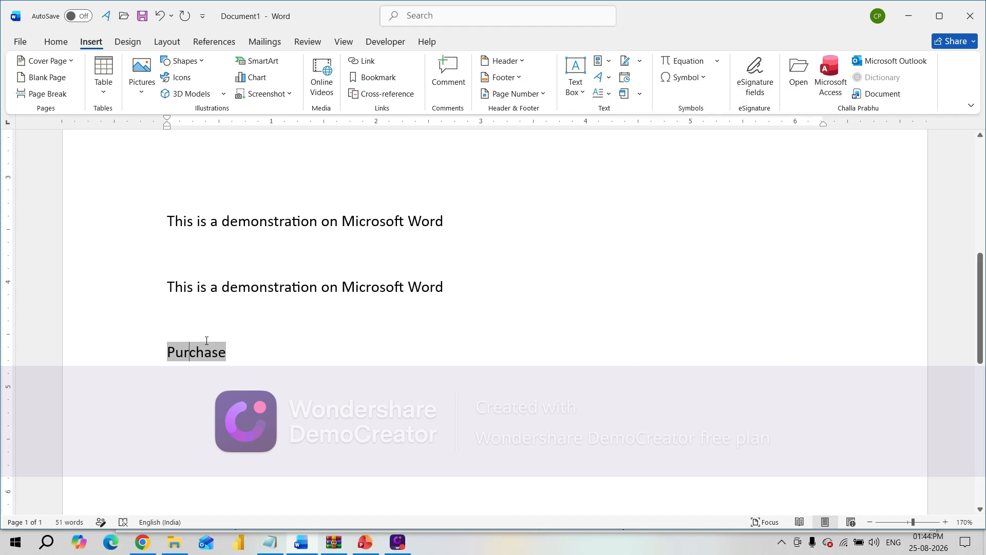
pyautogui.click(265, 286)
pyautogui.click(217, 381)
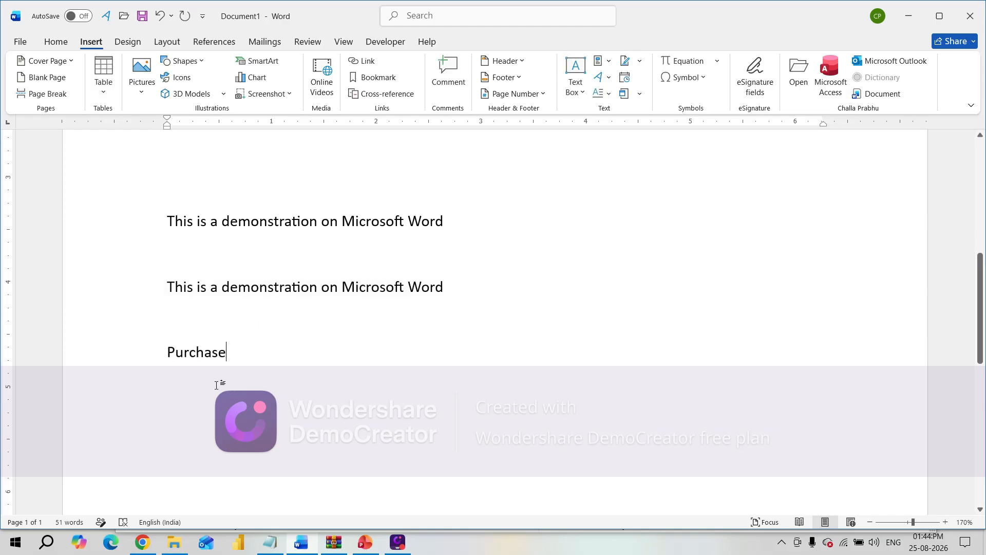
# Display the field code of the Department field and examine the field's available commands.
pyautogui.doubleClick(206, 359)
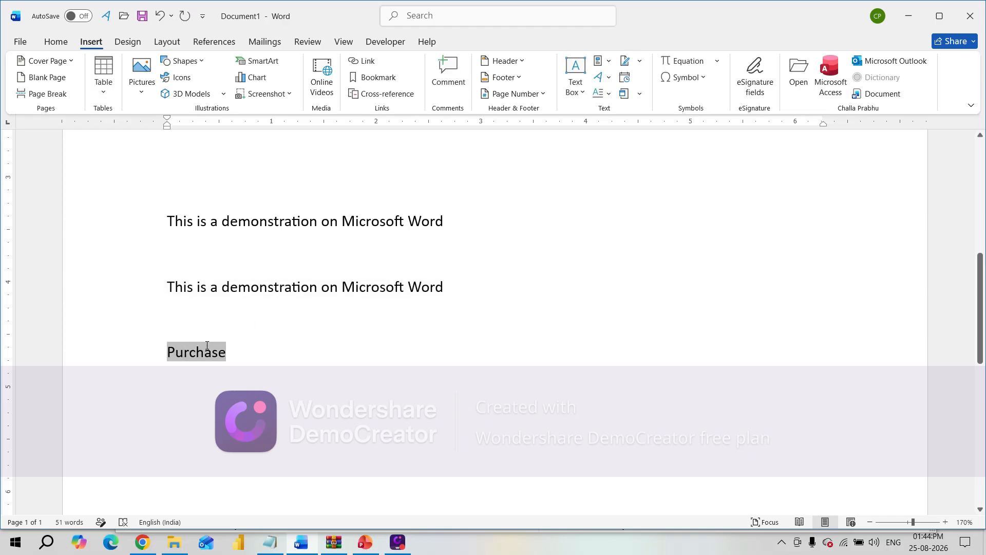
pyautogui.rightClick(205, 357)
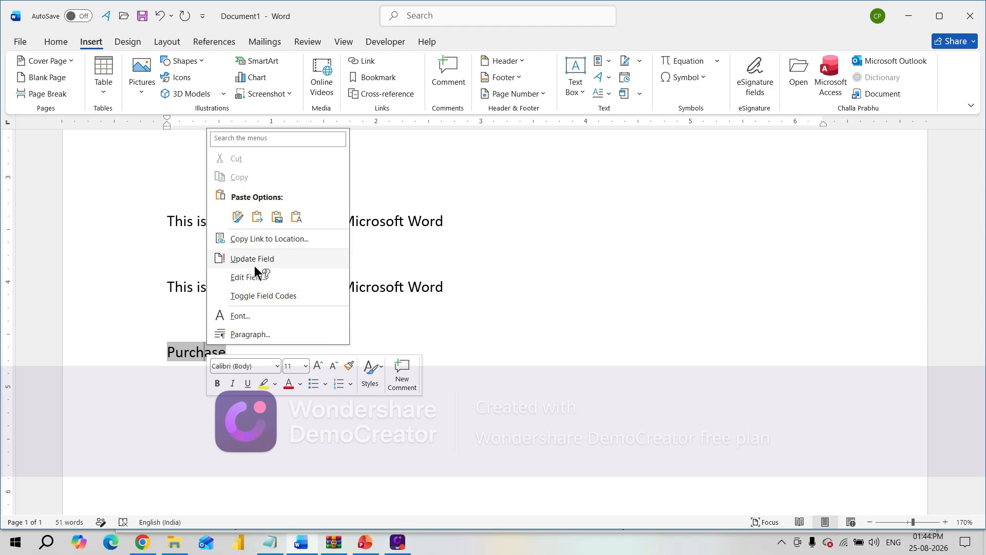
pyautogui.click(272, 295)
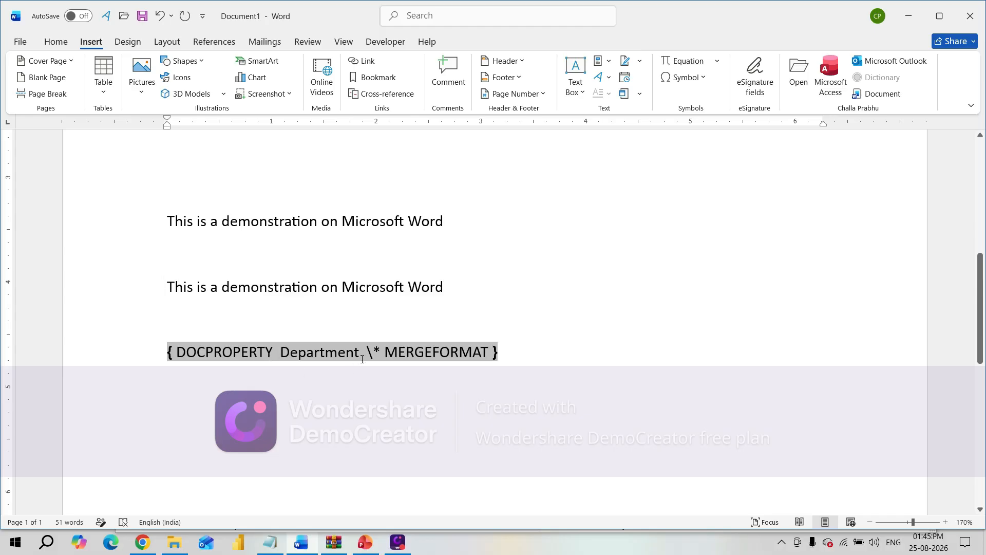
pyautogui.rightClick(261, 355)
pyautogui.click(595, 286)
pyautogui.rightClick(360, 354)
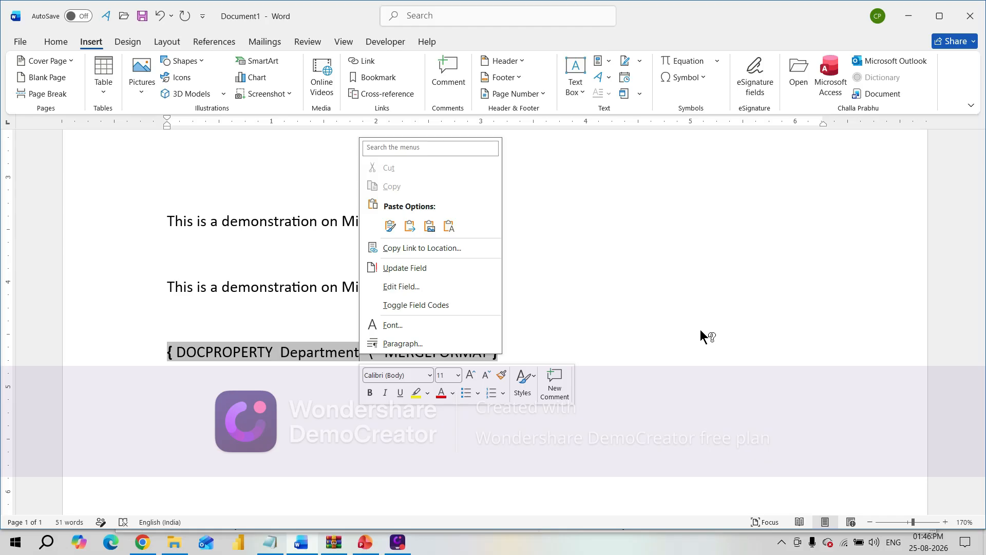
pyautogui.click(668, 310)
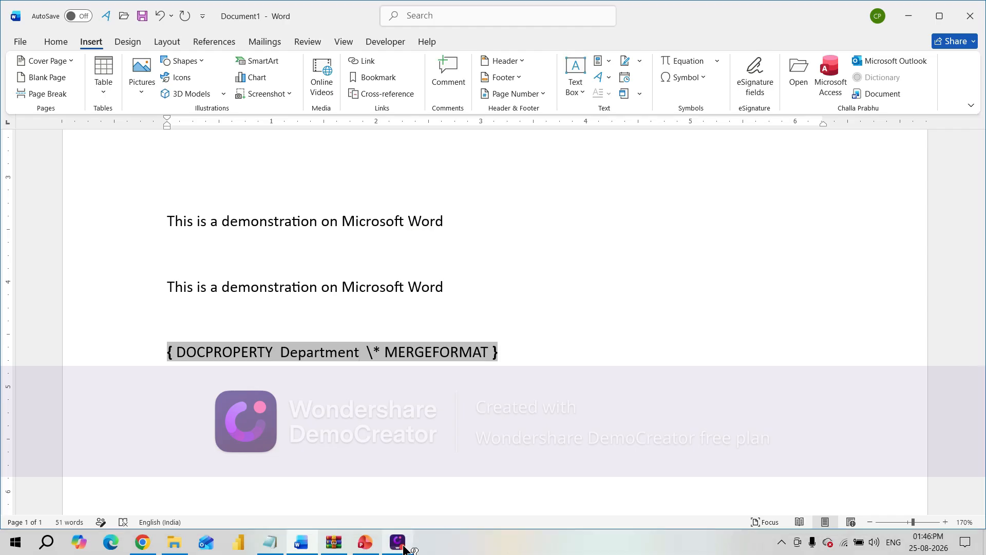
pyautogui.moveTo(404, 549)
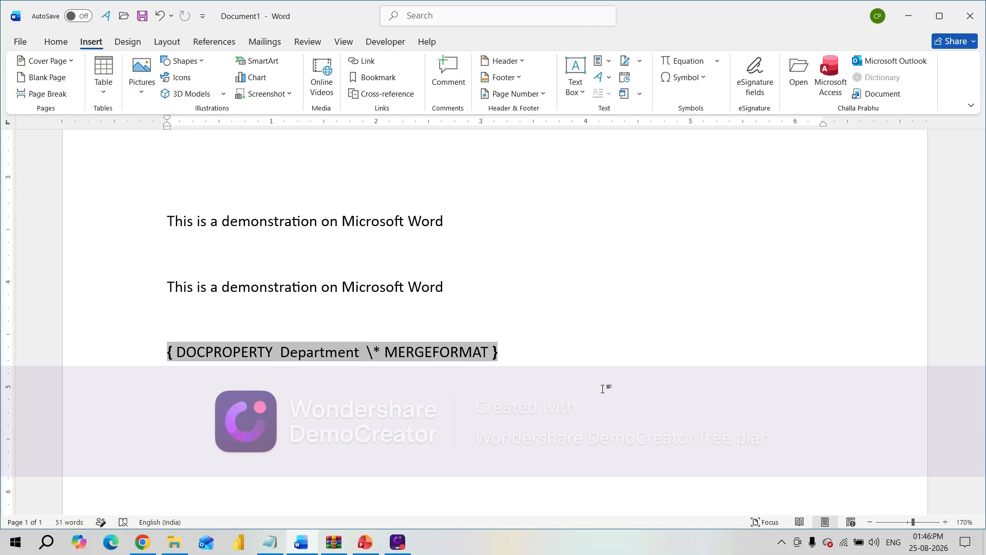
# Toggle the Department field from its code back to its result and deselect it.
pyautogui.rightClick(431, 358)
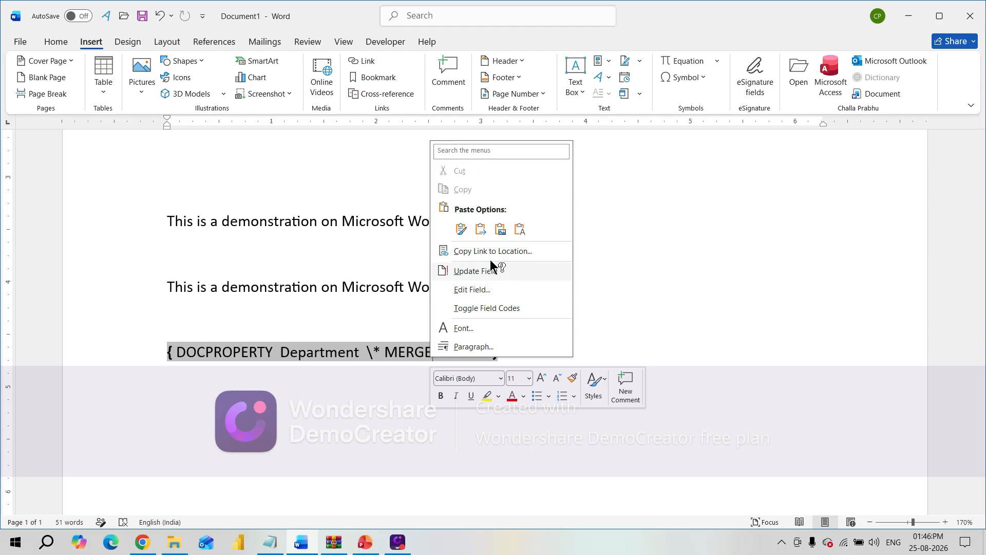
pyautogui.click(491, 308)
pyautogui.click(515, 319)
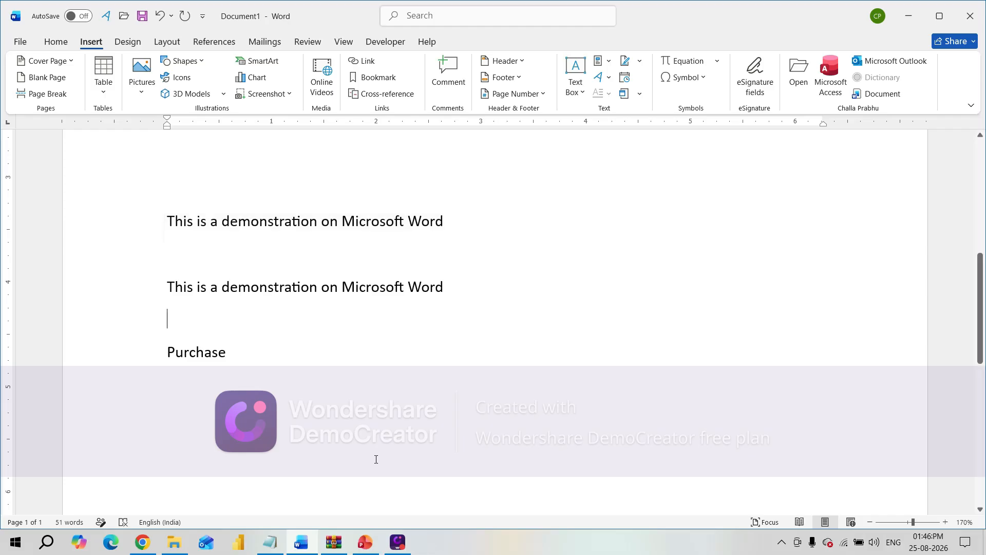
# Switch to the PPT Template_Topics presentation in PowerPoint and show the "Understanding Building Blocks" slide.
pyautogui.hotkey('alt', 'Tab')
pyautogui.hotkey('alt', 'Tab')
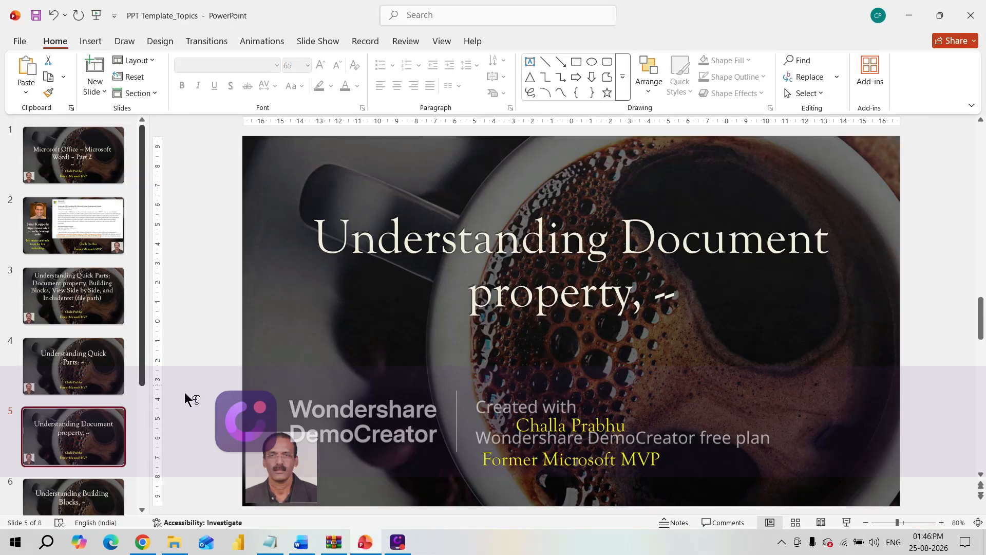
pyautogui.click(94, 368)
pyautogui.click(94, 441)
pyautogui.moveTo(143, 353); pyautogui.dragTo(145, 419)
pyautogui.click(109, 415)
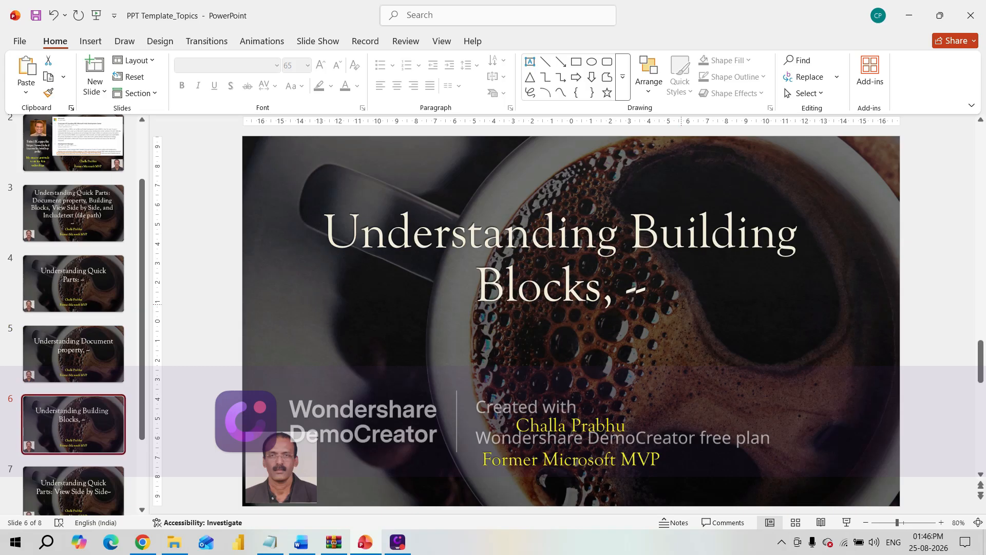
pyautogui.click(88, 354)
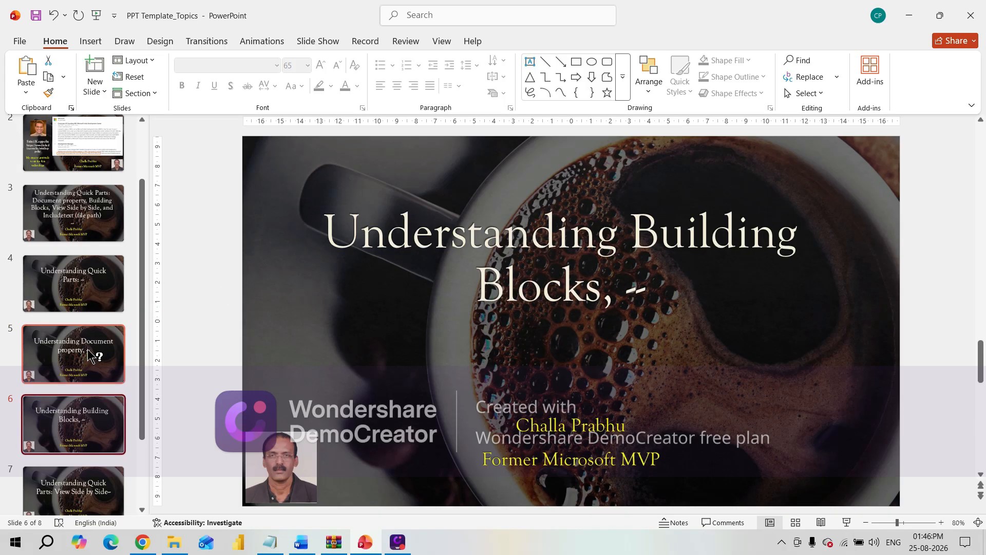
# Switch to Word, open the recent document Rudra-SPX_User_Manual_draft_0v1_2026.06.11_Latest_Aug_V3_August_2026, and show several pages around page 8 at once.
pyautogui.click(82, 419)
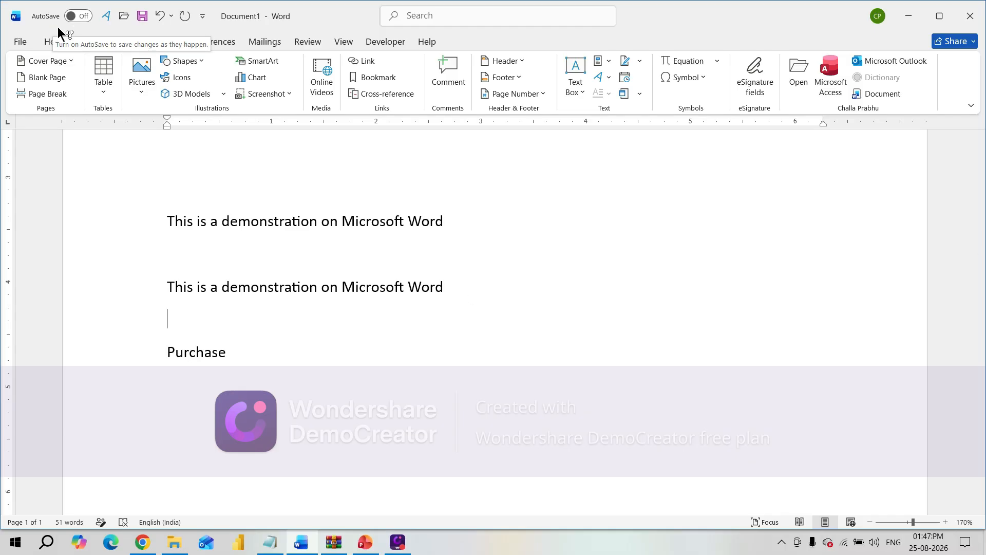
pyautogui.click(20, 41)
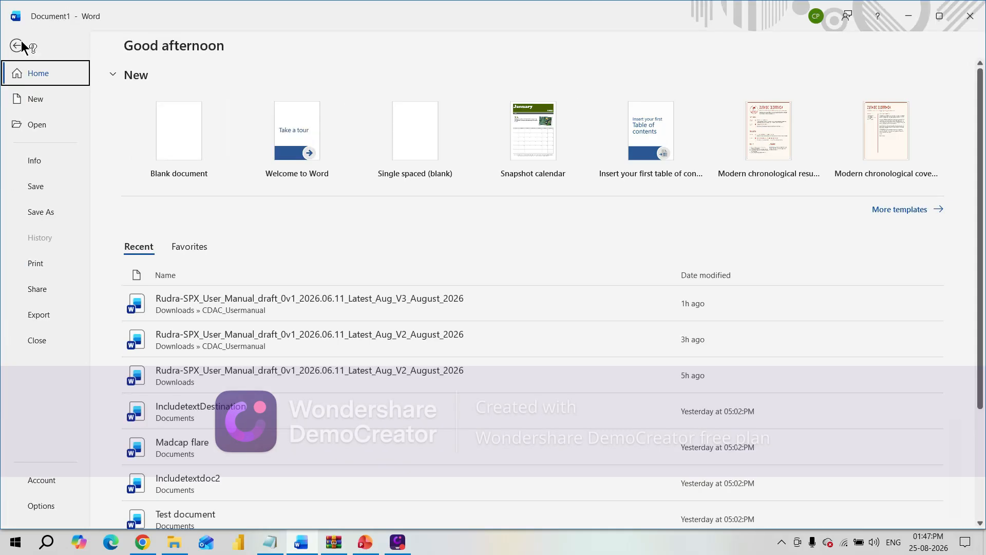
pyautogui.press('Escape')
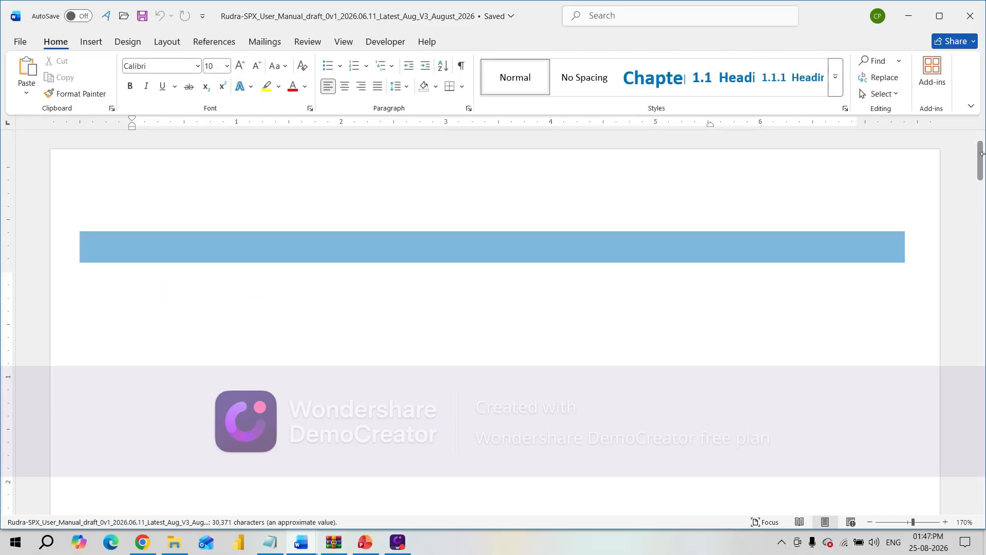
pyautogui.moveTo(979, 156); pyautogui.dragTo(957, 464)
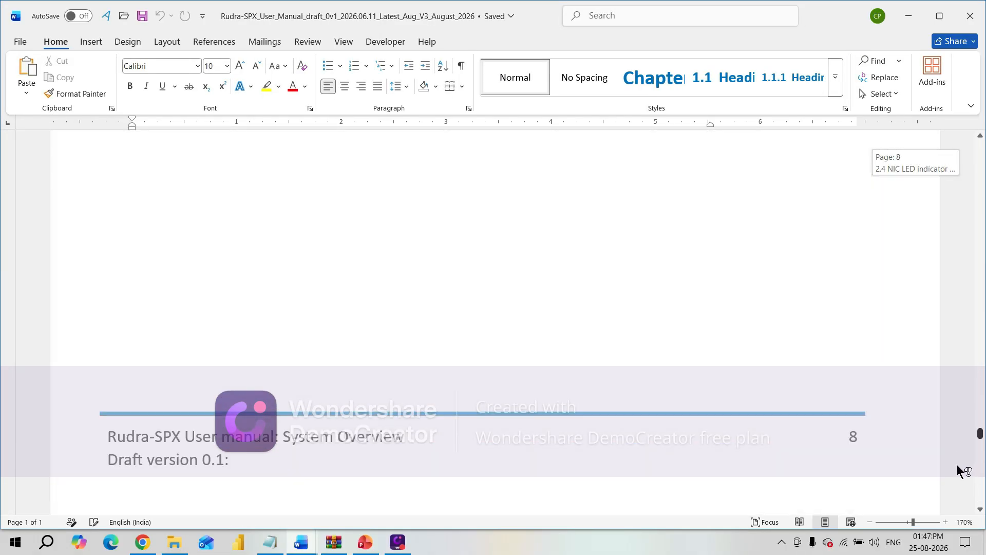
pyautogui.click(894, 522)
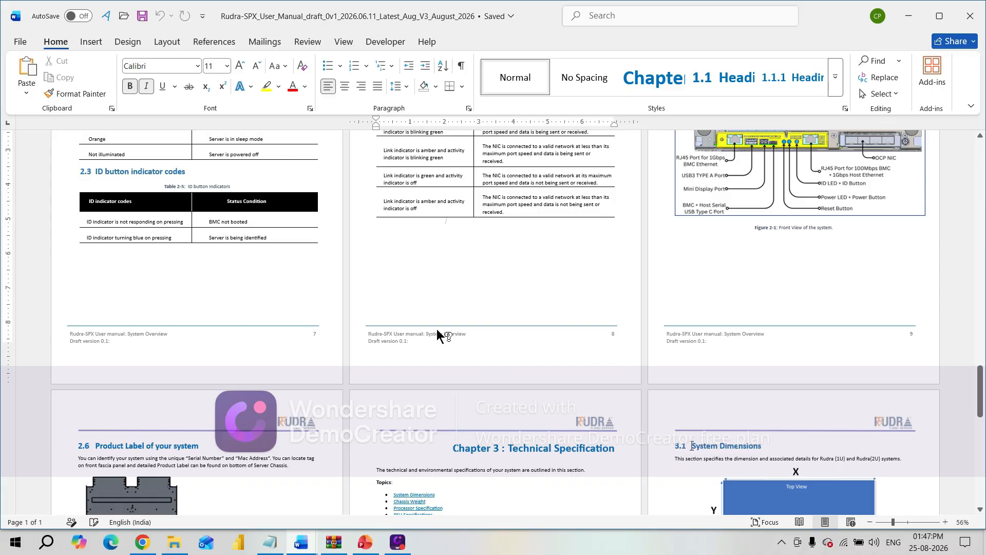
# Select the page 8 footer content and examine the Building Blocks Organizer, closing it without inserting anything.
pyautogui.doubleClick(437, 331)
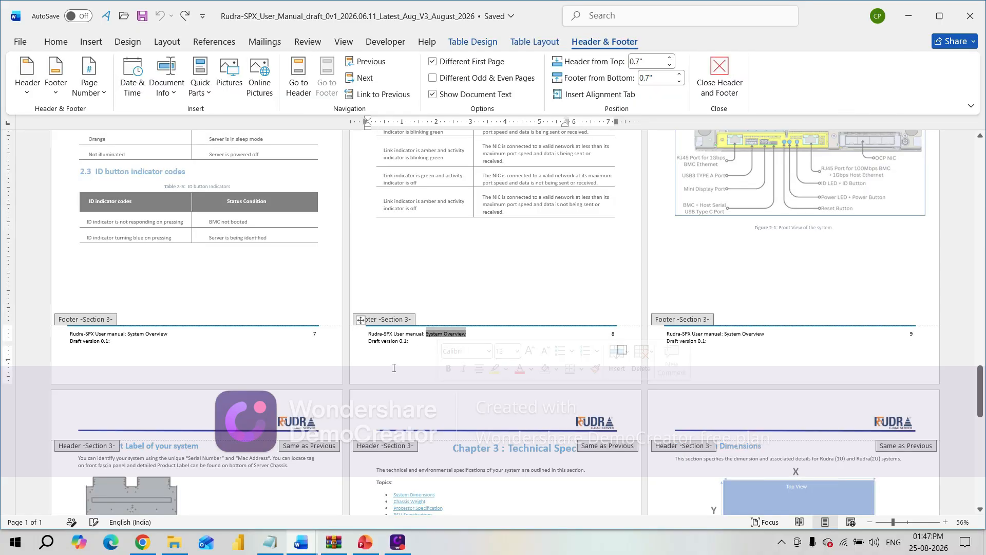
pyautogui.moveTo(370, 334); pyautogui.dragTo(442, 350)
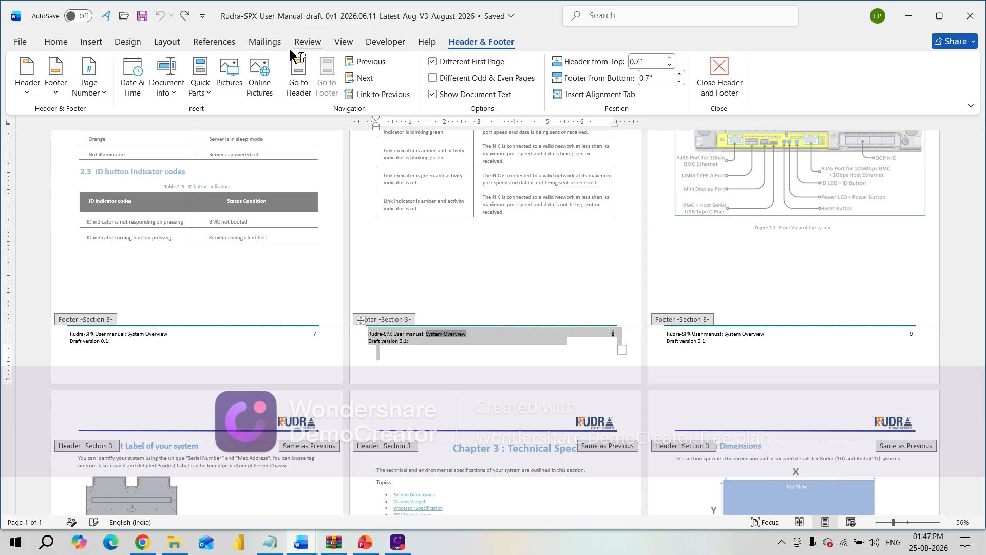
pyautogui.click(87, 45)
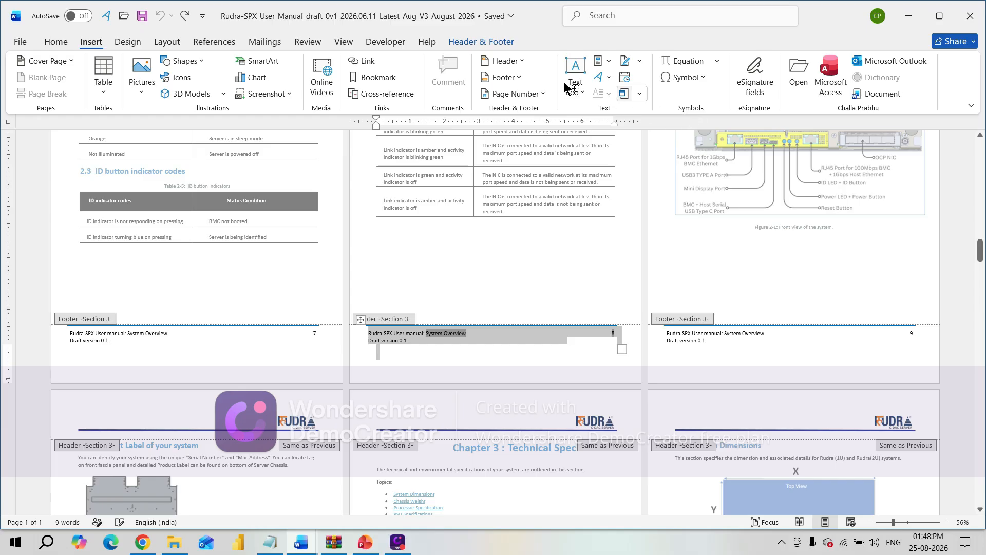
pyautogui.click(609, 60)
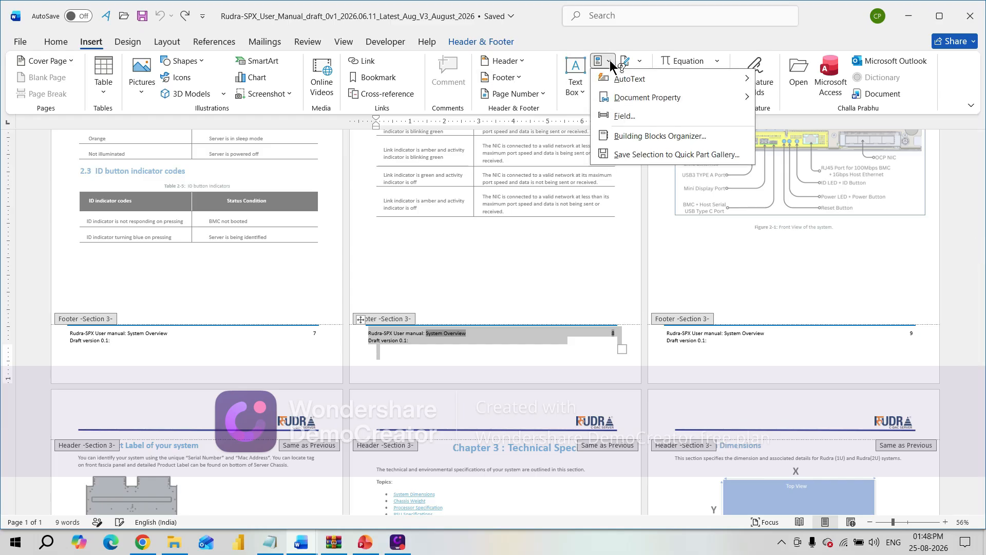
pyautogui.click(677, 137)
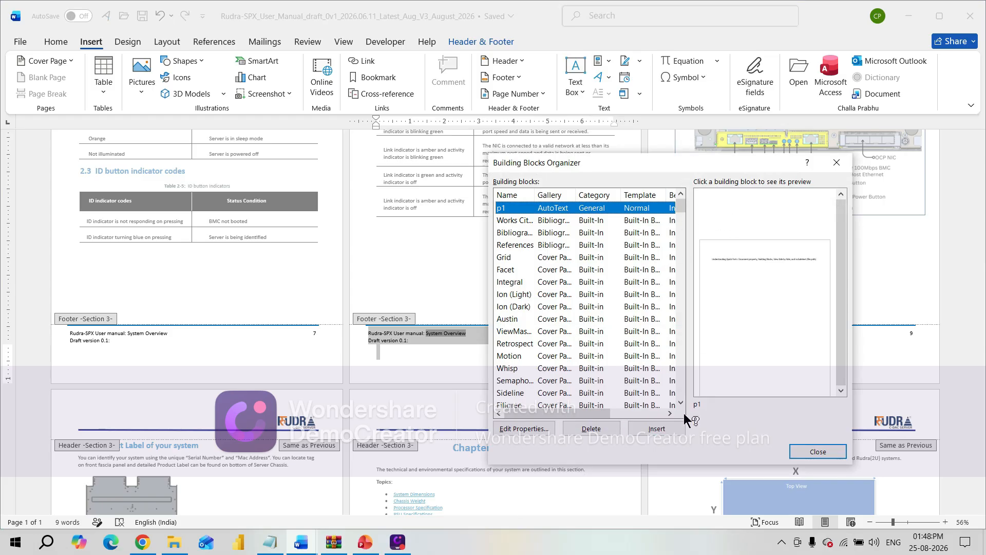
pyautogui.moveTo(673, 162); pyautogui.dragTo(284, 155)
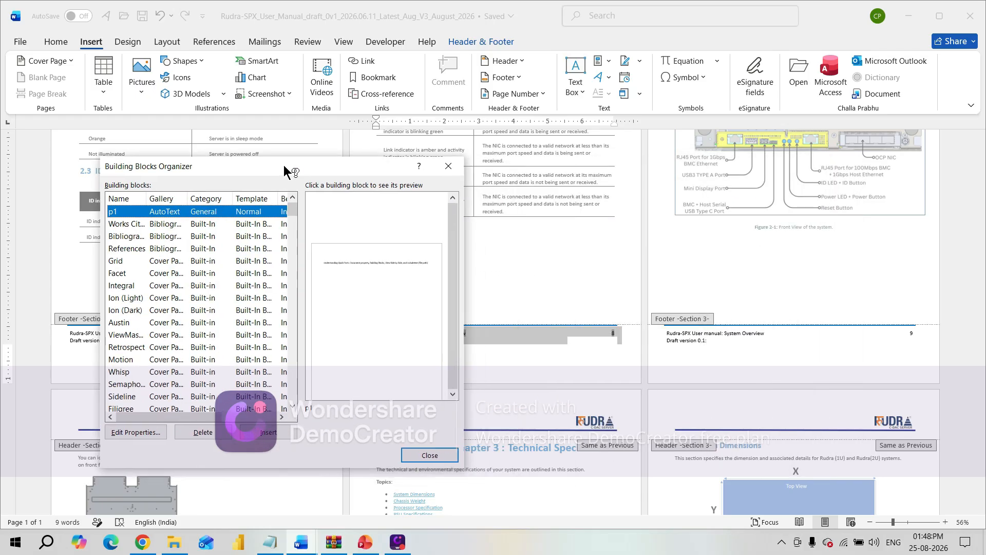
pyautogui.click(456, 154)
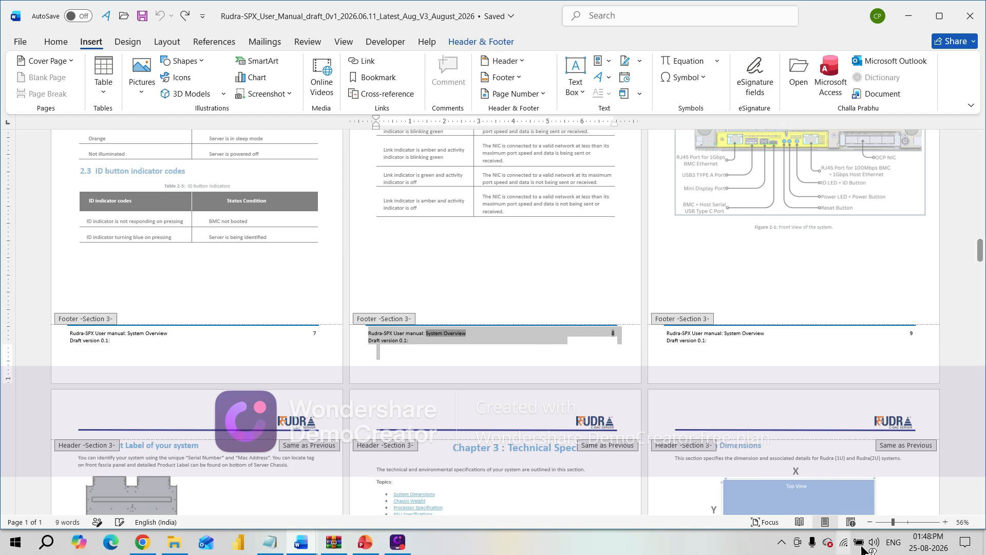
# Leave footer editing and check the Quick Parts commands with nothing selected in the document.
pyautogui.doubleClick(549, 278)
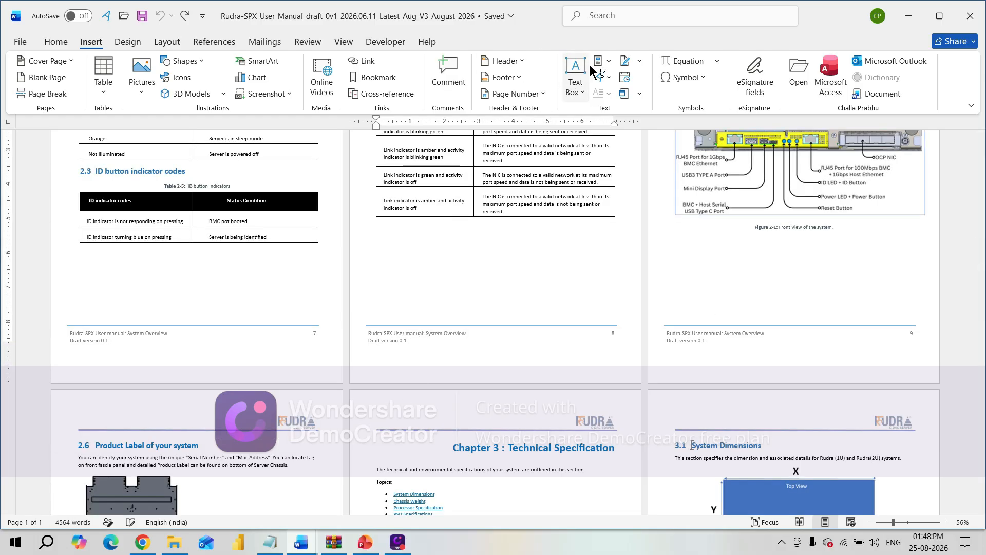
pyautogui.click(605, 61)
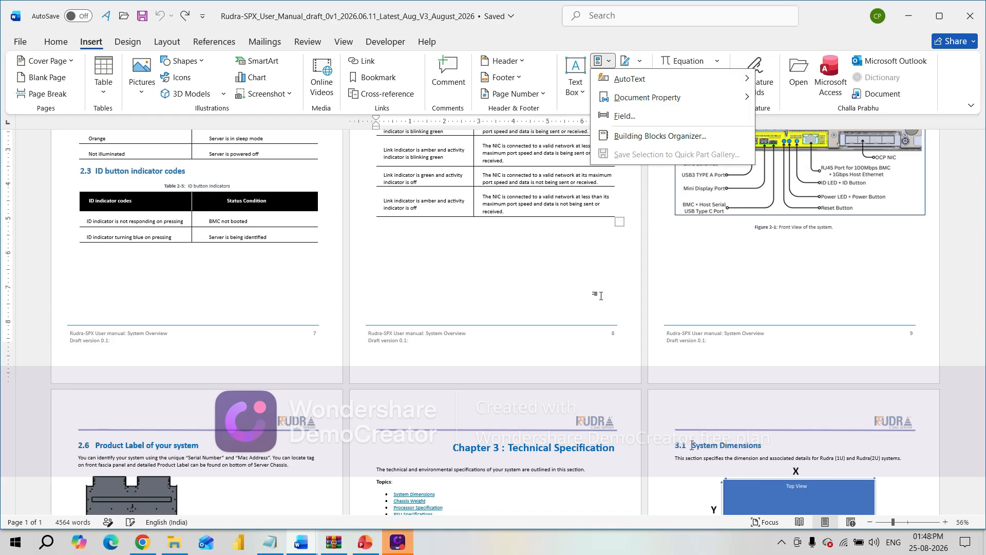
pyautogui.click(472, 338)
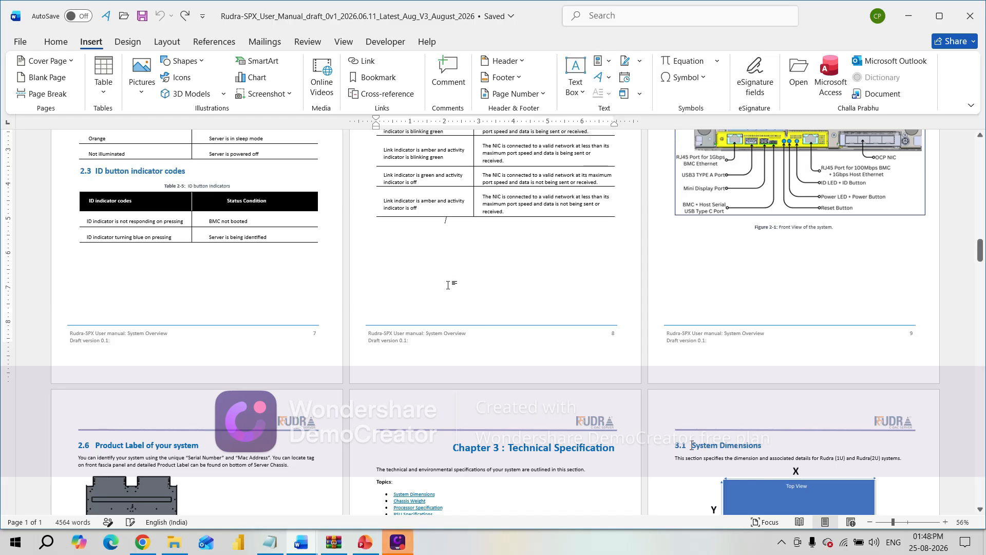
# Reopen the page 8 footer, select its entire content, and start saving the selection to the Quick Part Gallery.
pyautogui.doubleClick(469, 339)
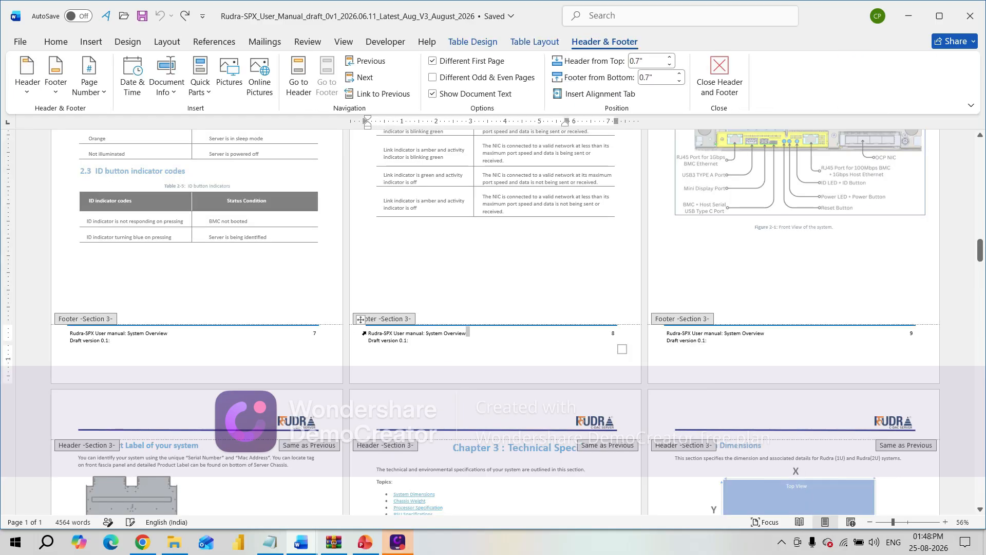
pyautogui.click(369, 349)
pyautogui.moveTo(368, 348); pyautogui.dragTo(619, 340)
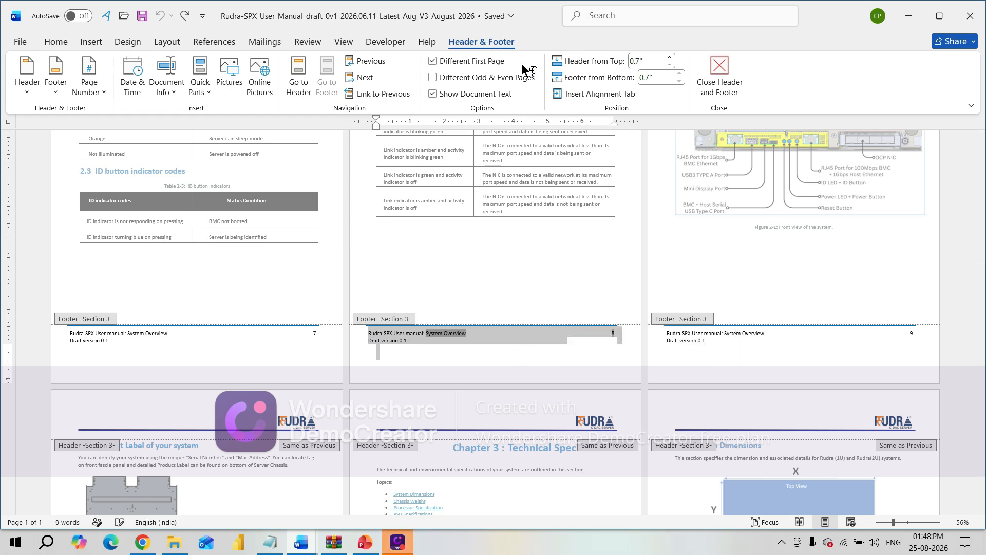
pyautogui.click(88, 41)
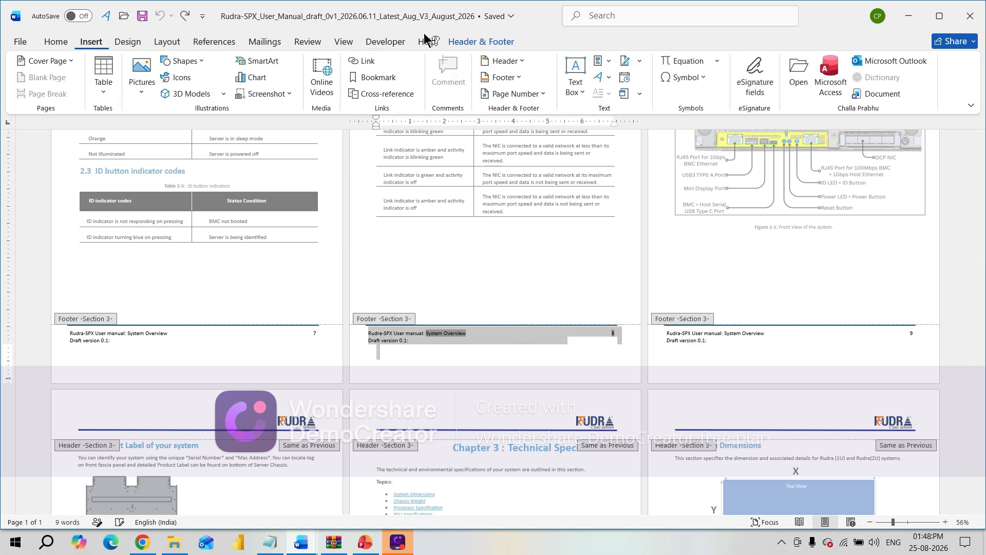
pyautogui.click(610, 61)
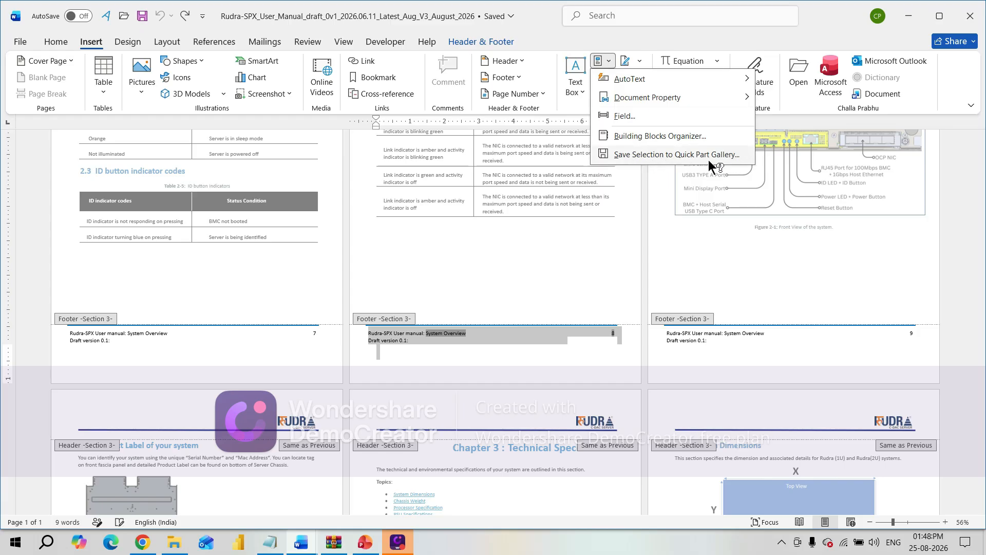
pyautogui.click(686, 152)
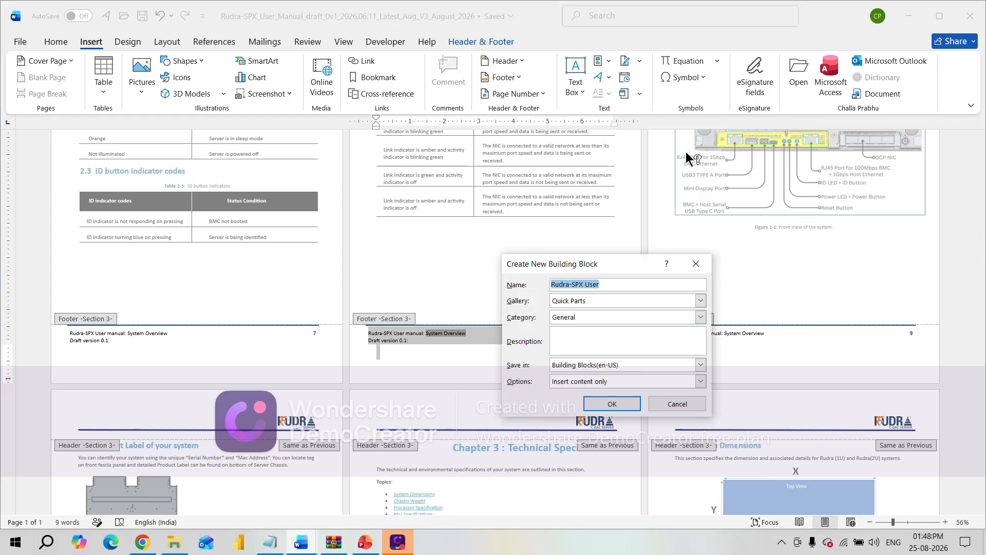
# Name the building block "demo" followed by the presenter's surname, assign it to the Footers gallery in the Built-in category, and save it.
pyautogui.moveTo(614, 264); pyautogui.dragTo(396, 245)
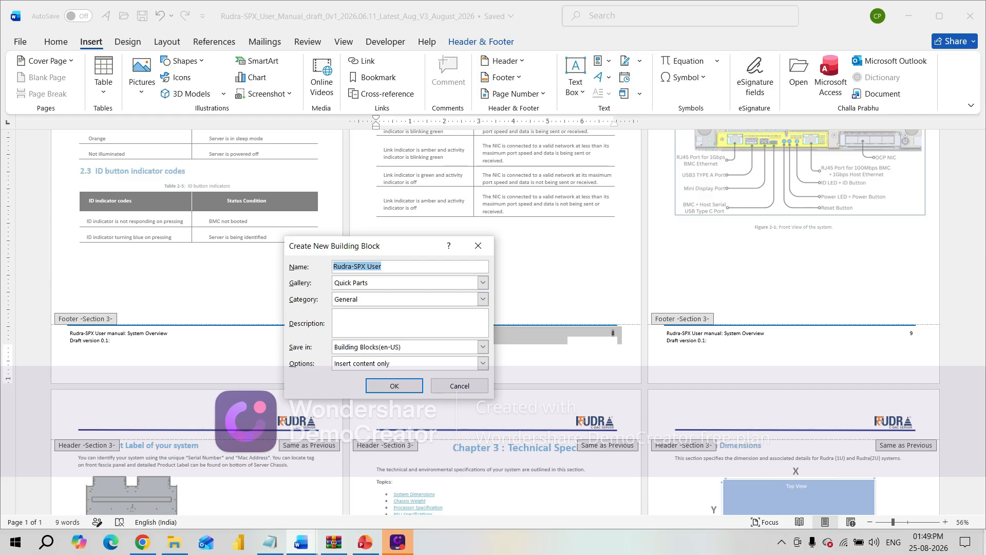
pyautogui.write('demo')
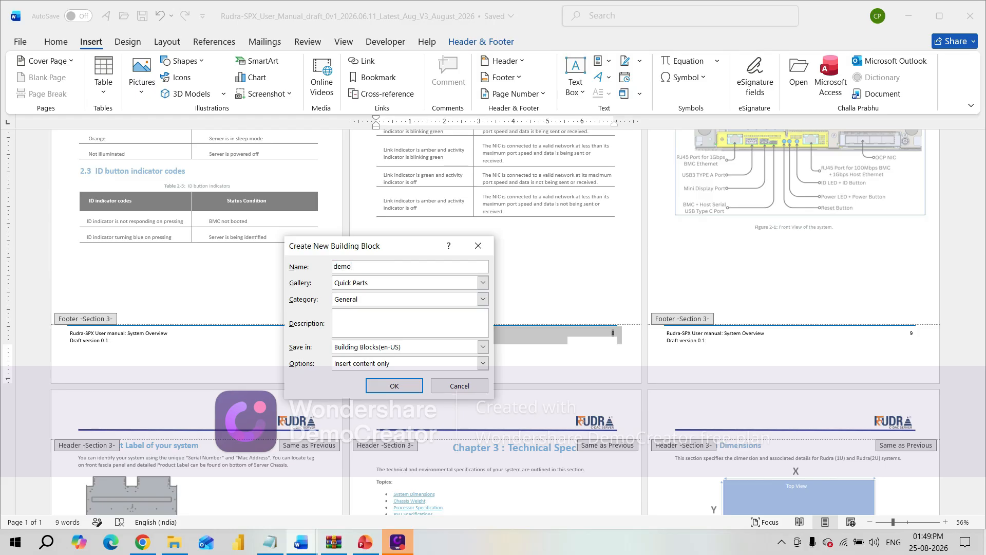
pyautogui.write('prabhu')
pyautogui.click(482, 283)
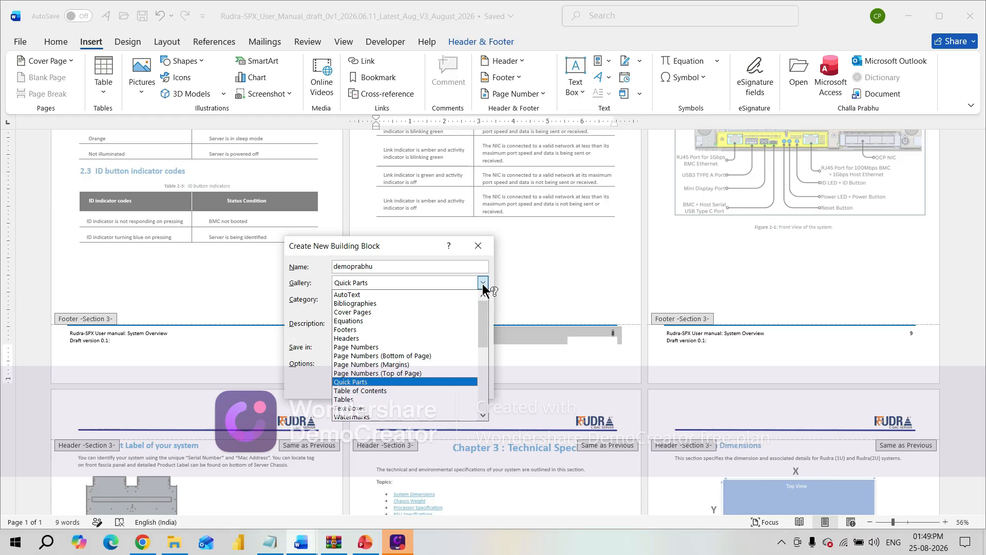
pyautogui.click(365, 329)
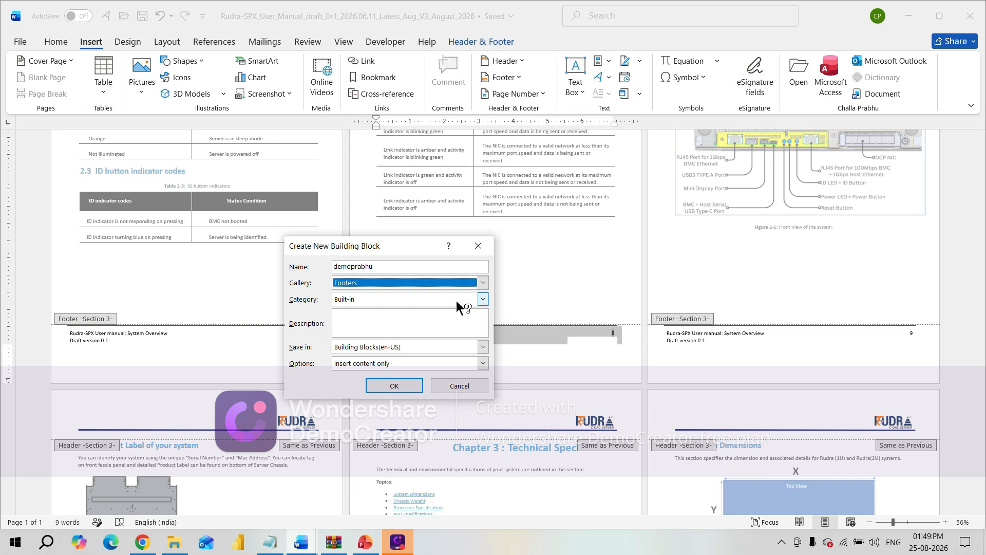
pyautogui.click(486, 300)
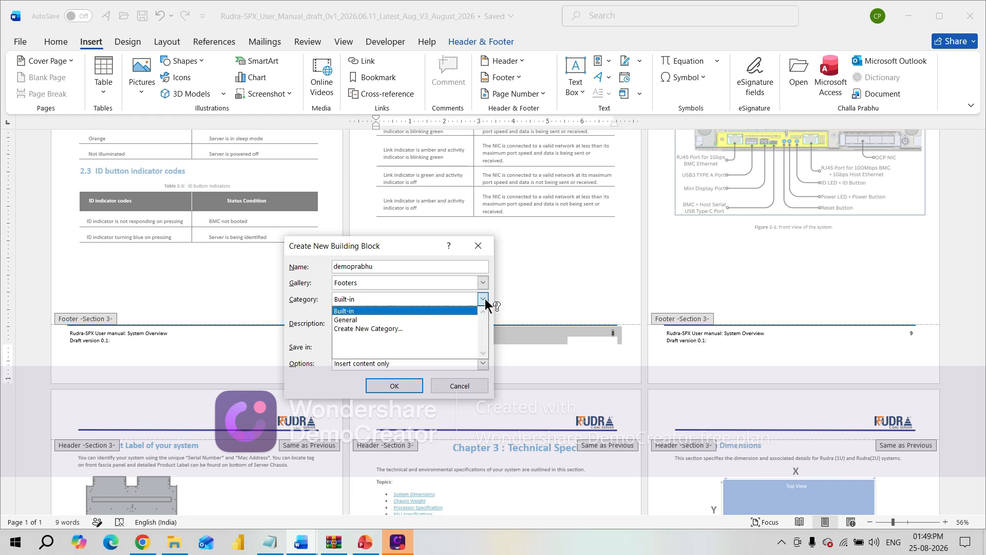
pyautogui.click(485, 298)
pyautogui.click(483, 283)
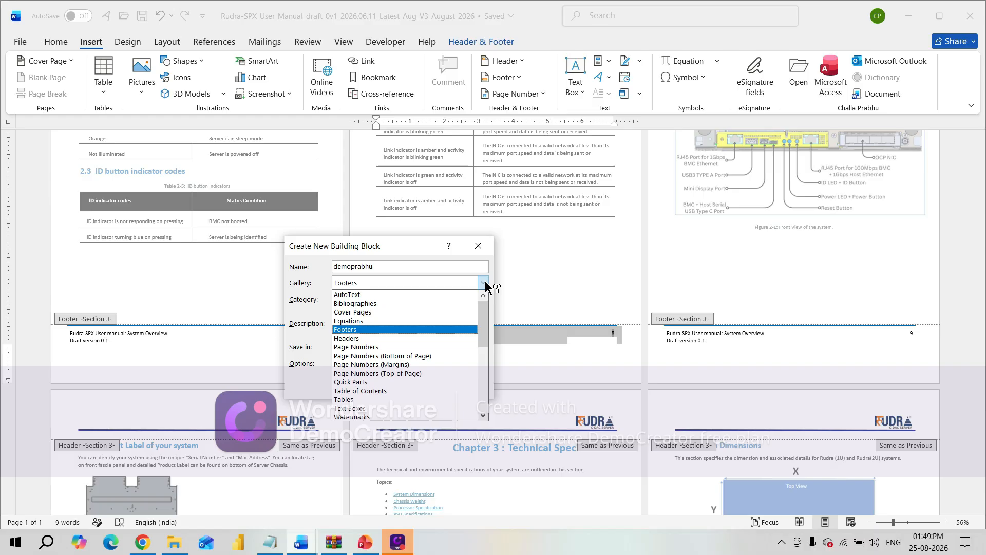
pyautogui.click(484, 282)
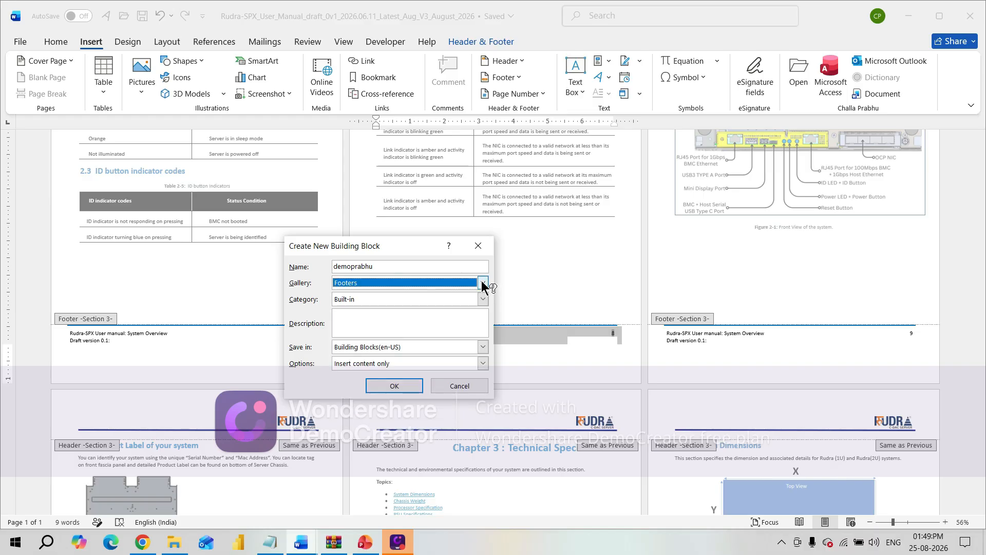
pyautogui.click(391, 385)
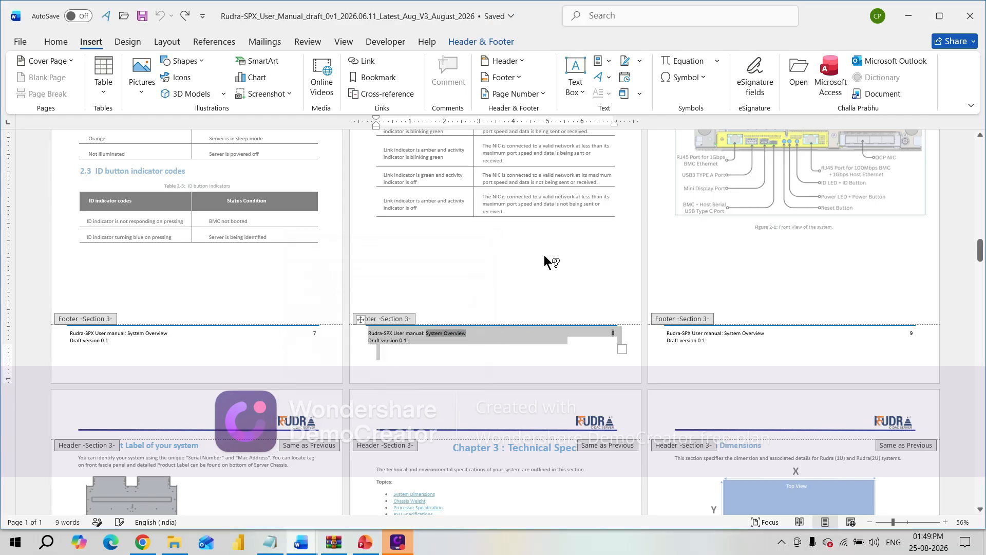
# Create a new blank document for reusing the saved footer building block.
pyautogui.click(15, 41)
pyautogui.click(53, 98)
pyautogui.click(161, 134)
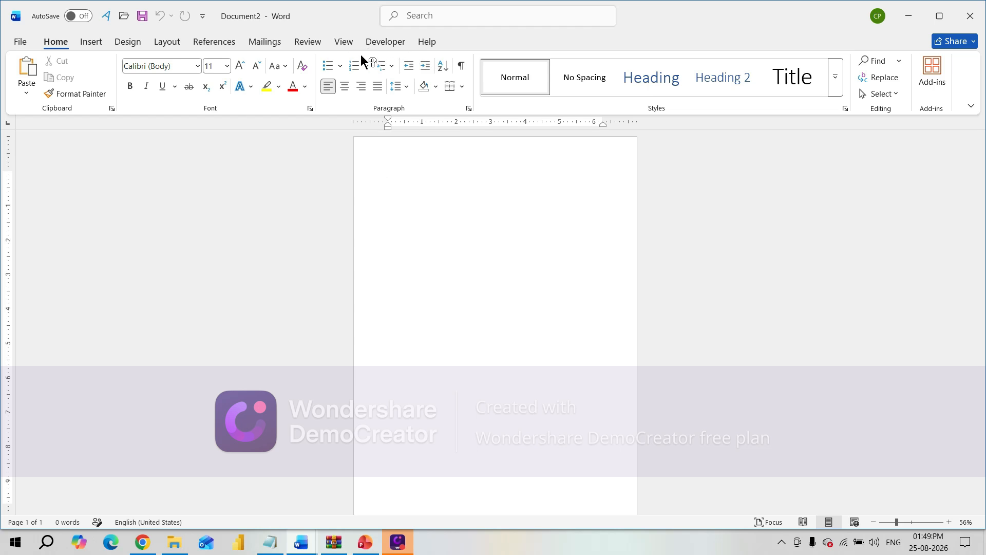
pyautogui.click(93, 39)
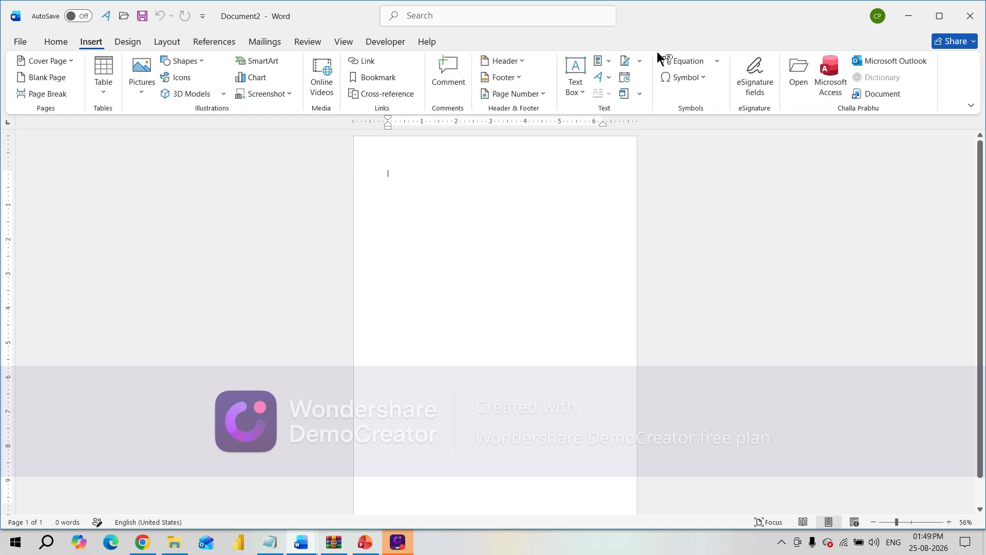
pyautogui.click(610, 60)
pyautogui.click(636, 116)
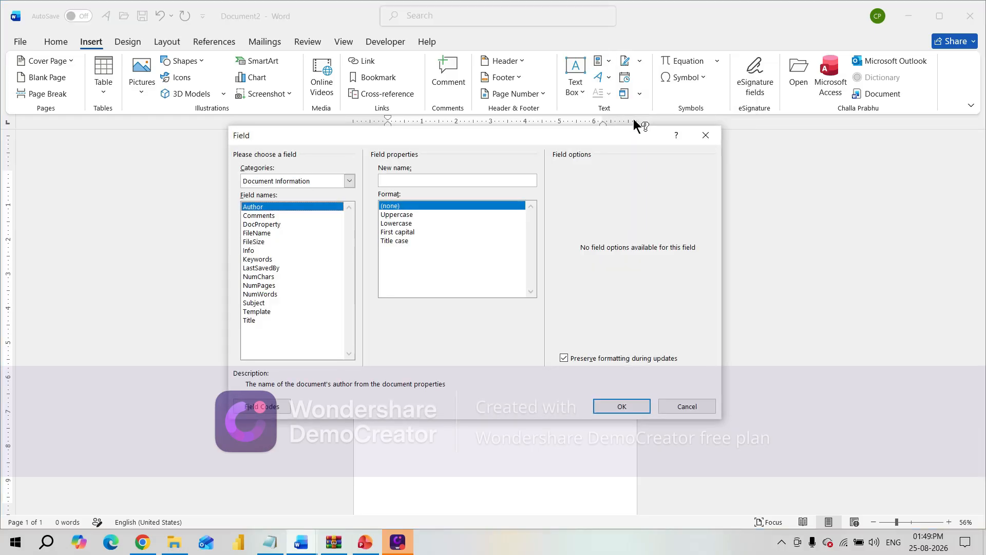
pyautogui.click(706, 134)
# Open the Building Blocks Organizer in the blank document and sort its entries by name, gallery, and category.
pyautogui.click(606, 60)
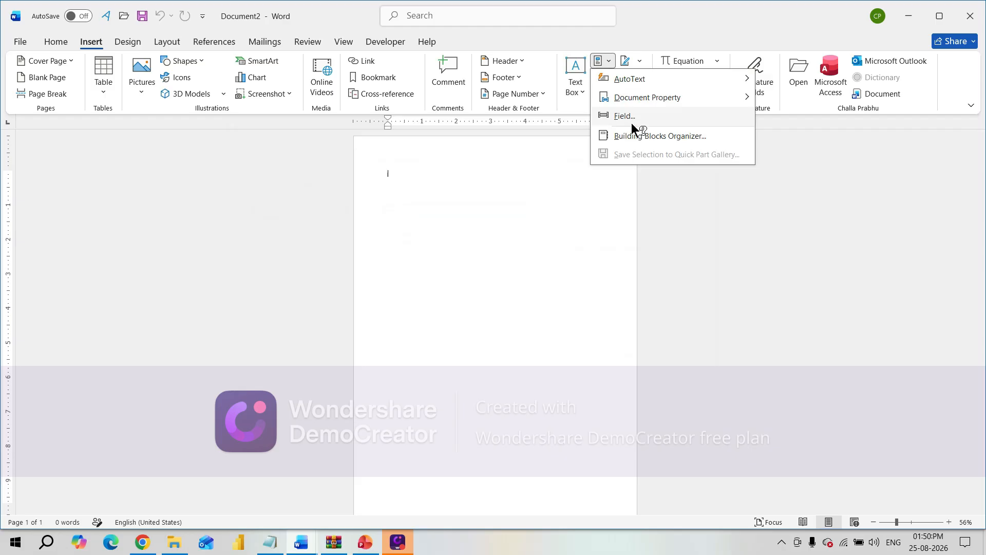
pyautogui.click(642, 136)
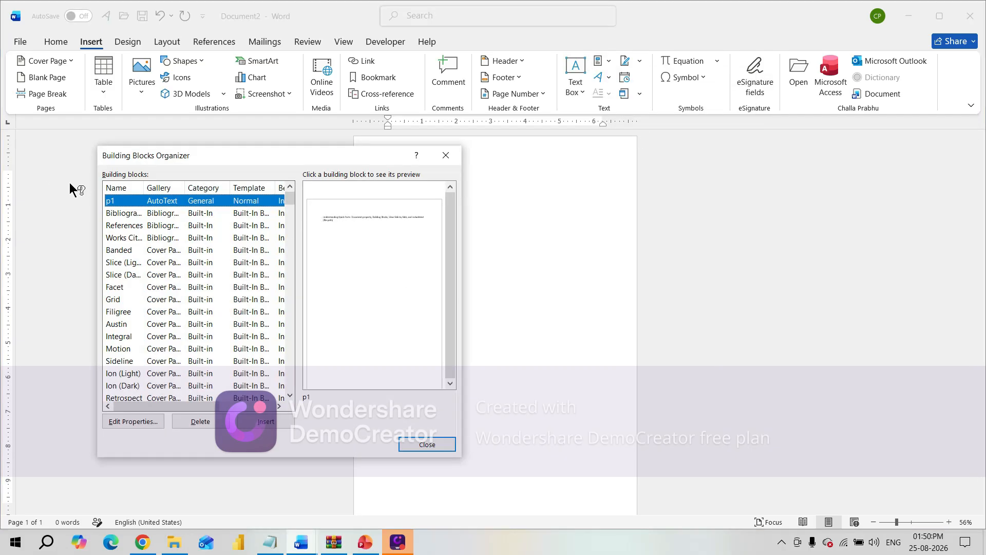
pyautogui.click(120, 189)
pyautogui.click(157, 186)
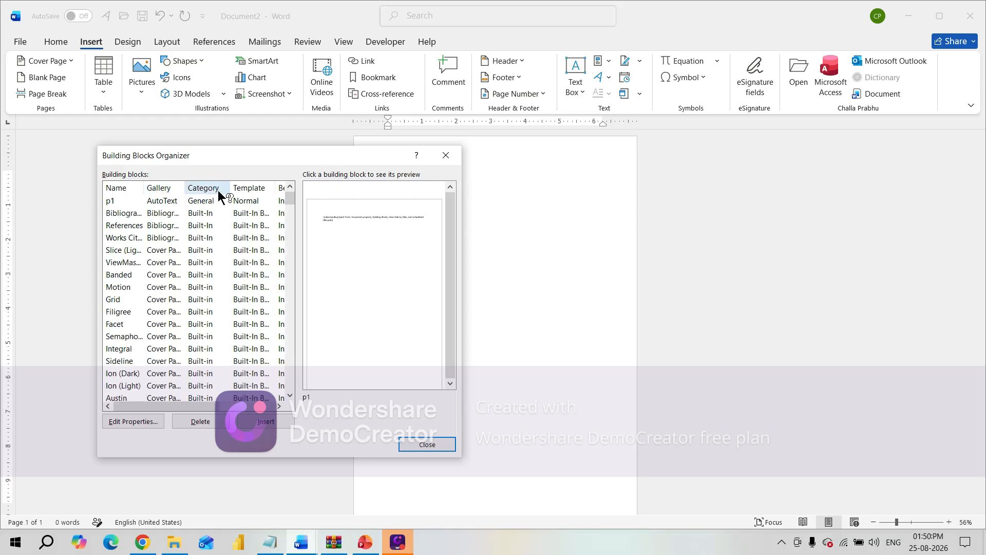
pyautogui.click(211, 189)
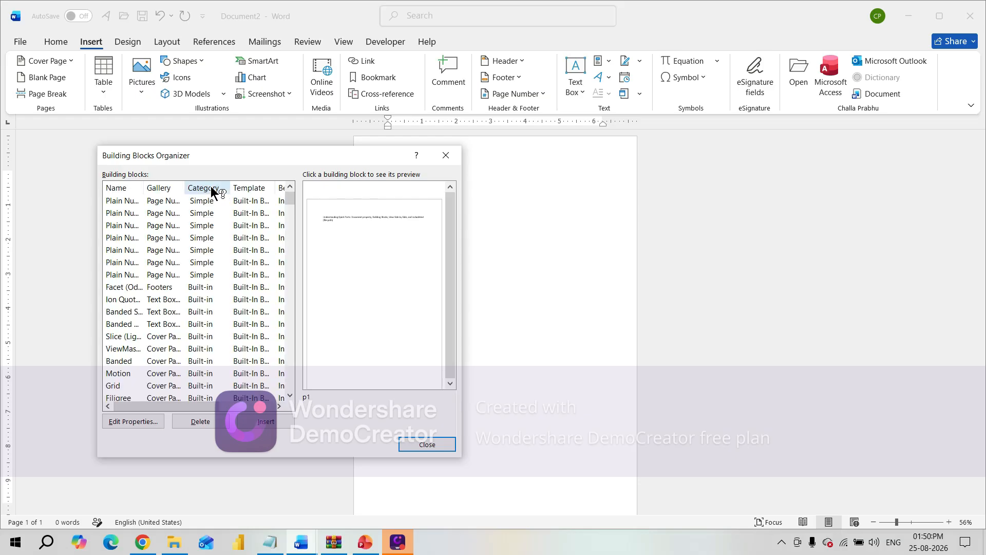
# Sort the building blocks by name and gallery, find the saved demo footer among the Footers entries, and insert it into the document.
pyautogui.click(121, 188)
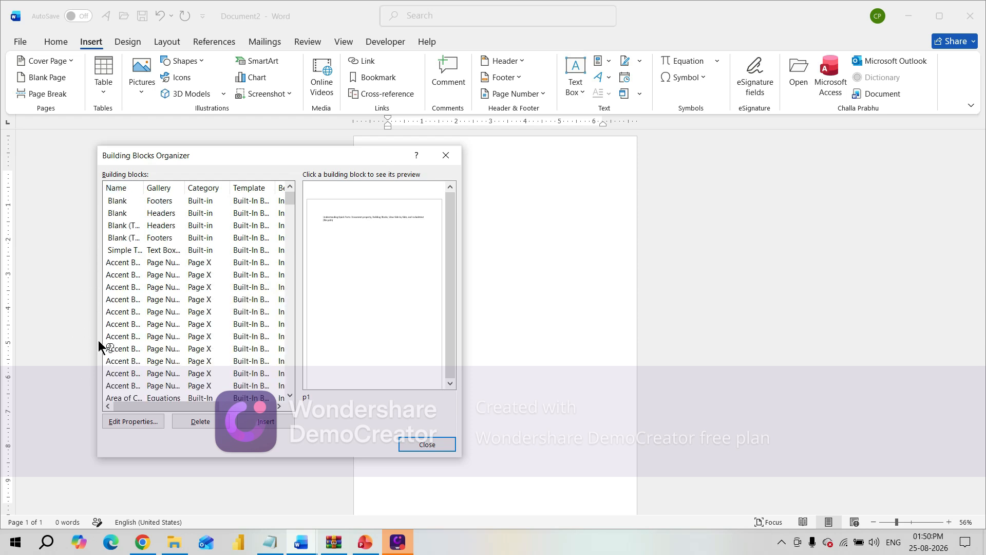
pyautogui.click(159, 188)
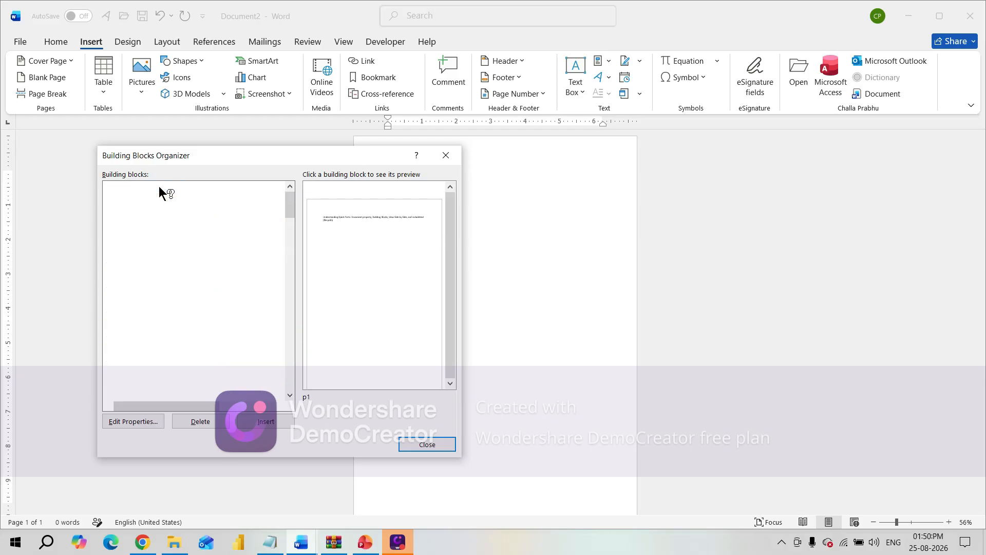
pyautogui.moveTo(289, 202); pyautogui.dragTo(288, 223)
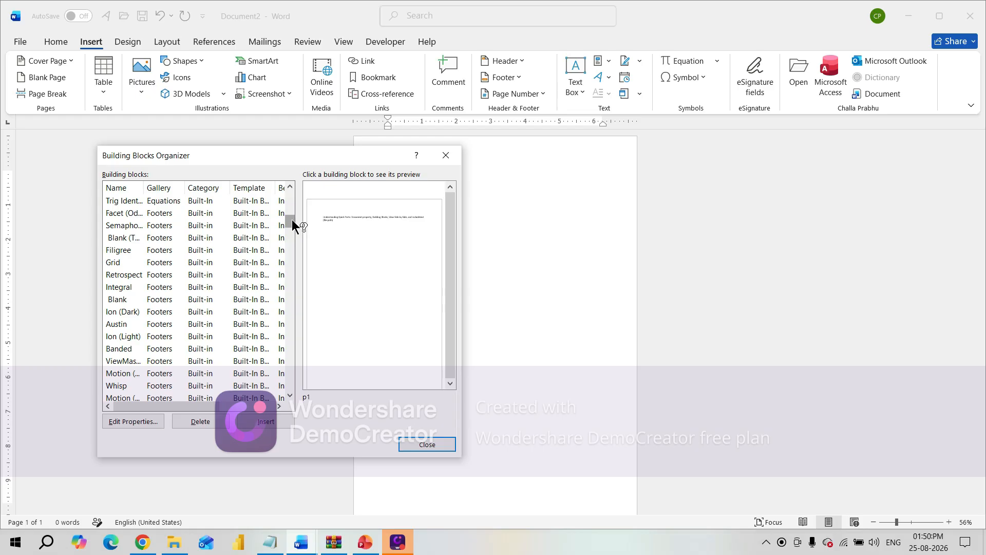
pyautogui.moveTo(291, 220); pyautogui.dragTo(292, 229)
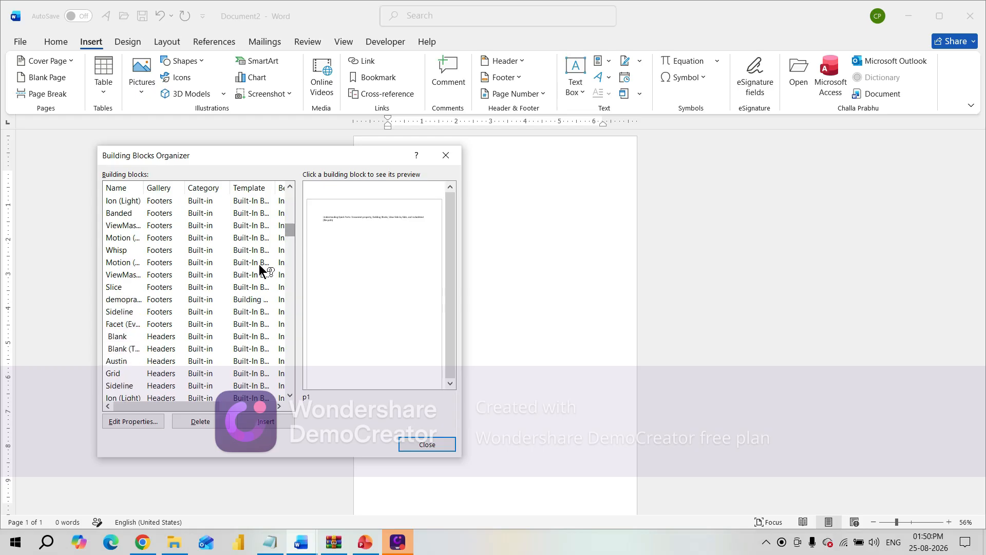
pyautogui.moveTo(144, 188); pyautogui.dragTo(174, 201)
pyautogui.click(137, 300)
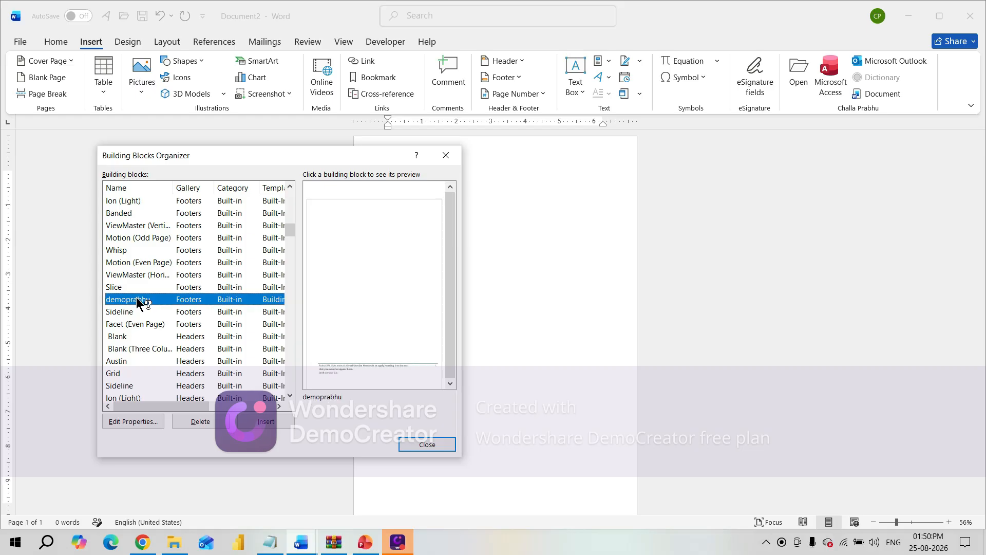
pyautogui.click(270, 422)
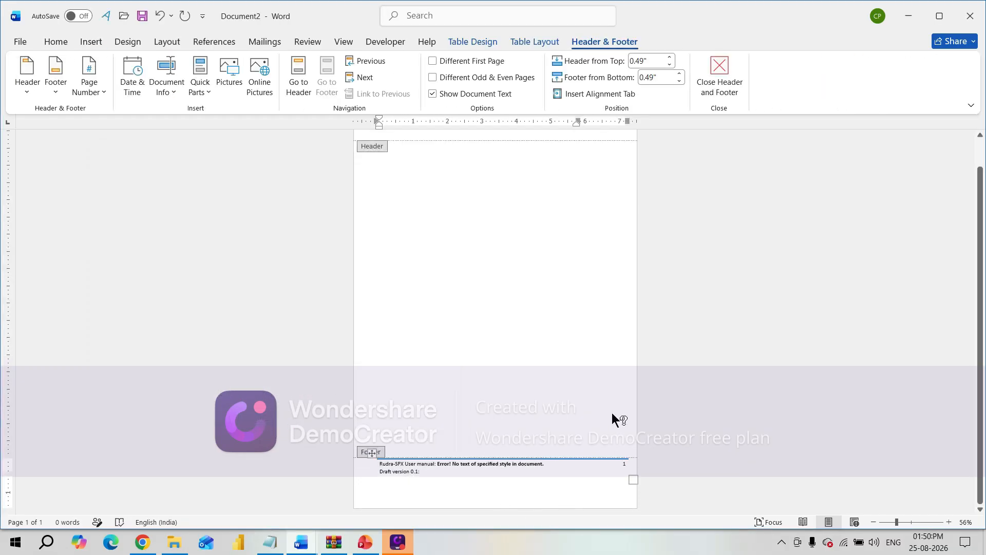
# Inspect the inserted footer and the page's header area up close, and check the available Quick Parts options.
pyautogui.click(916, 521)
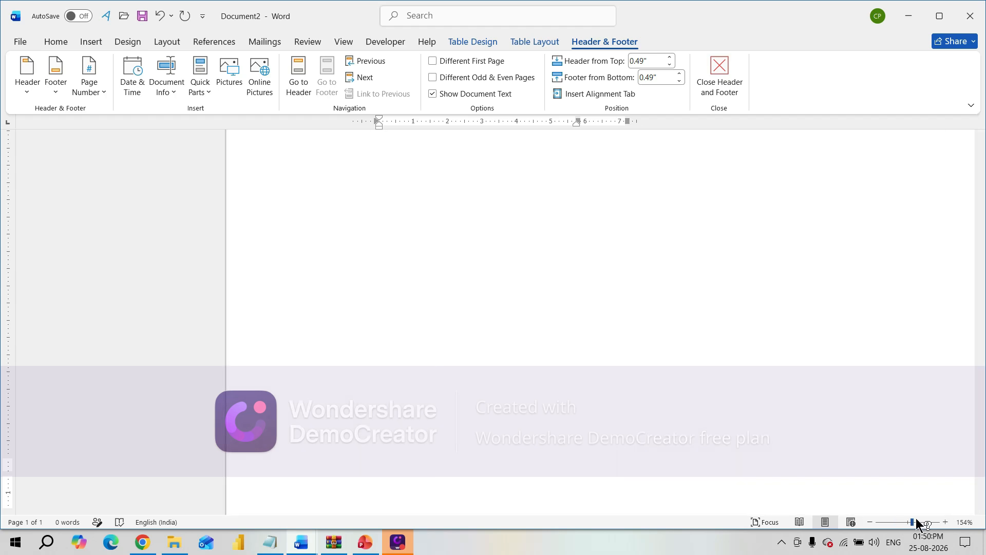
pyautogui.scroll(-1, 984, 419)
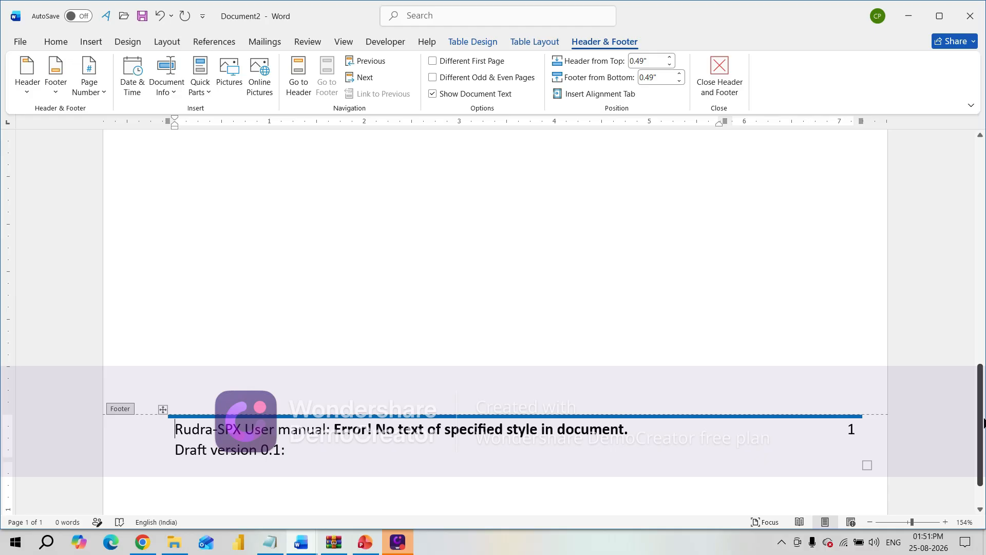
pyautogui.click(982, 290)
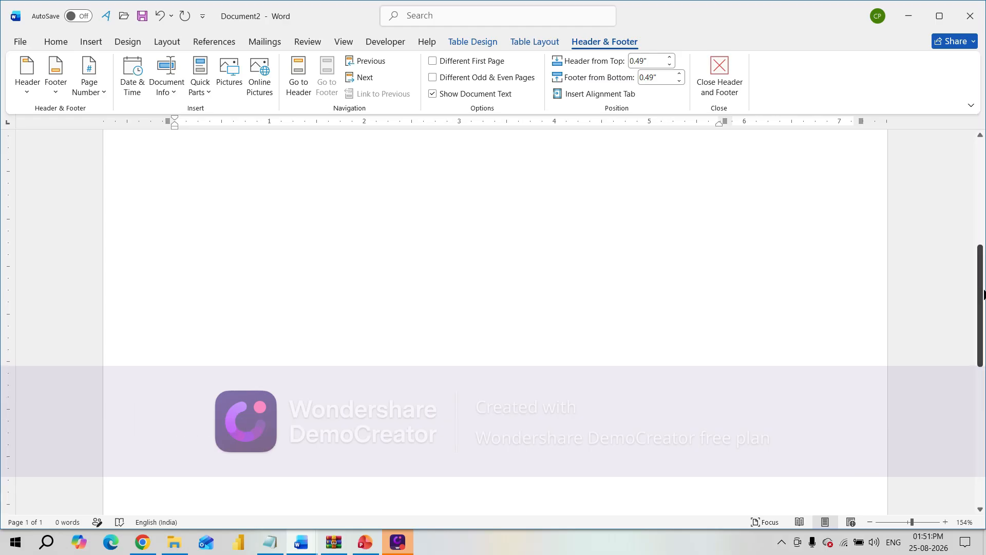
pyautogui.moveTo(982, 290); pyautogui.dragTo(979, 110)
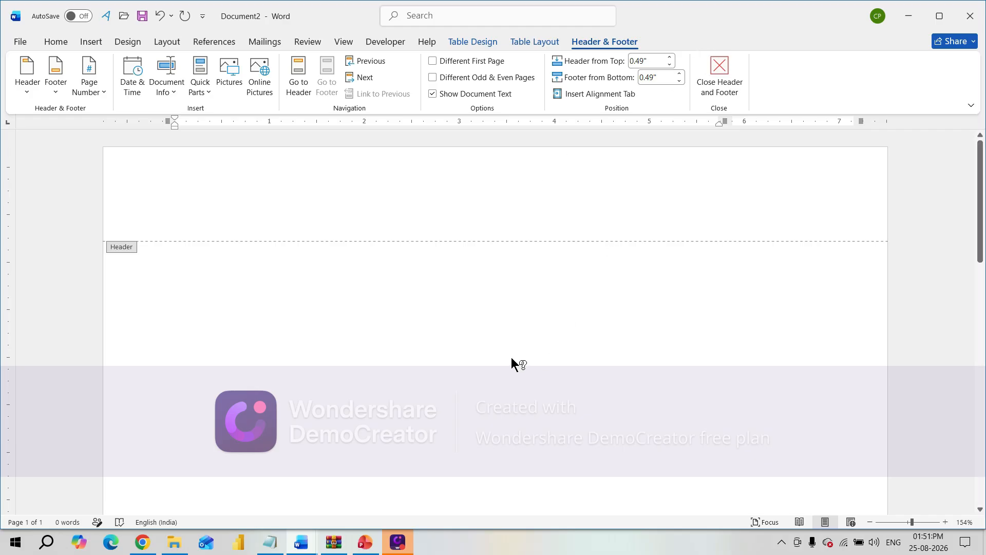
pyautogui.click(90, 41)
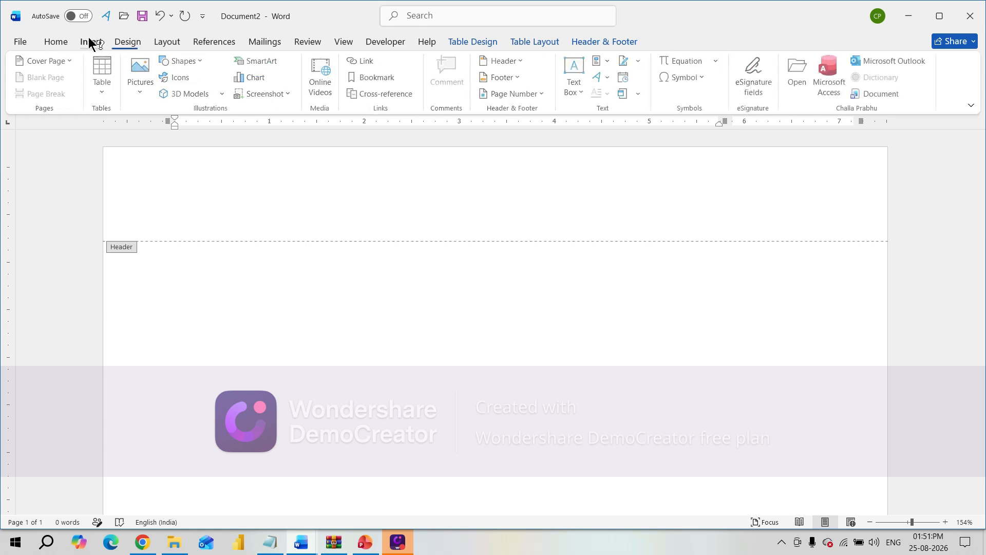
pyautogui.click(611, 61)
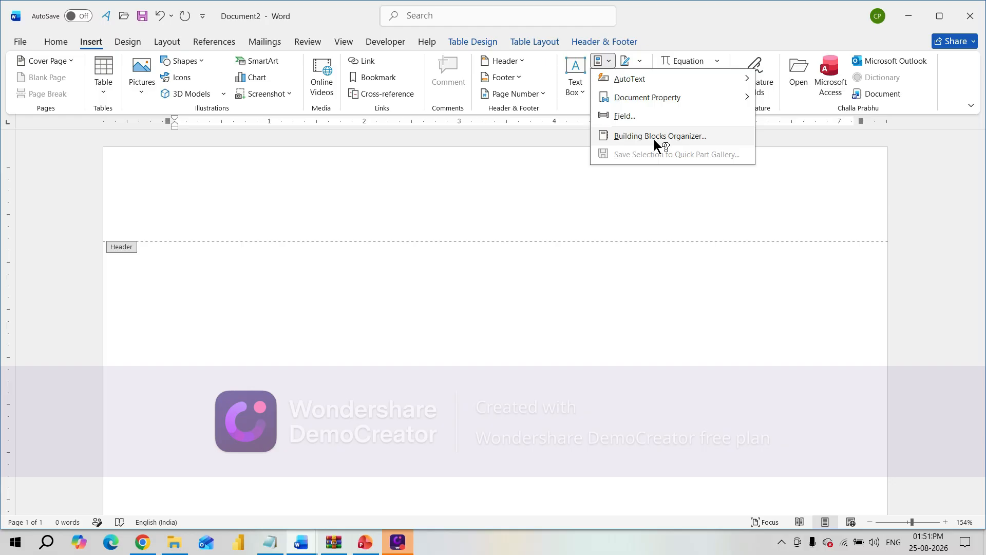
pyautogui.click(328, 363)
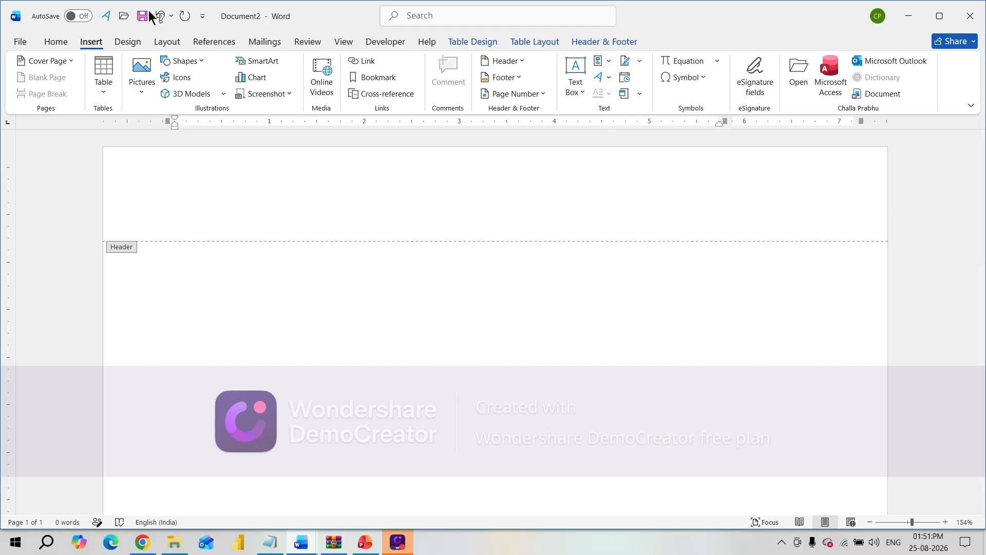
# Create a new blank document and enter "demo", "prav" and "bshss" on three separate lines.
pyautogui.click(23, 40)
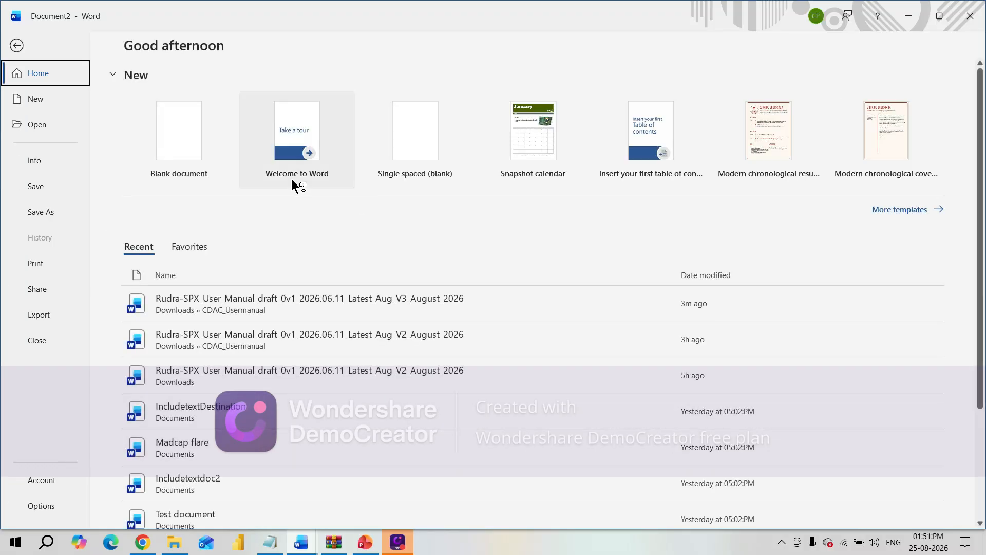
pyautogui.click(184, 154)
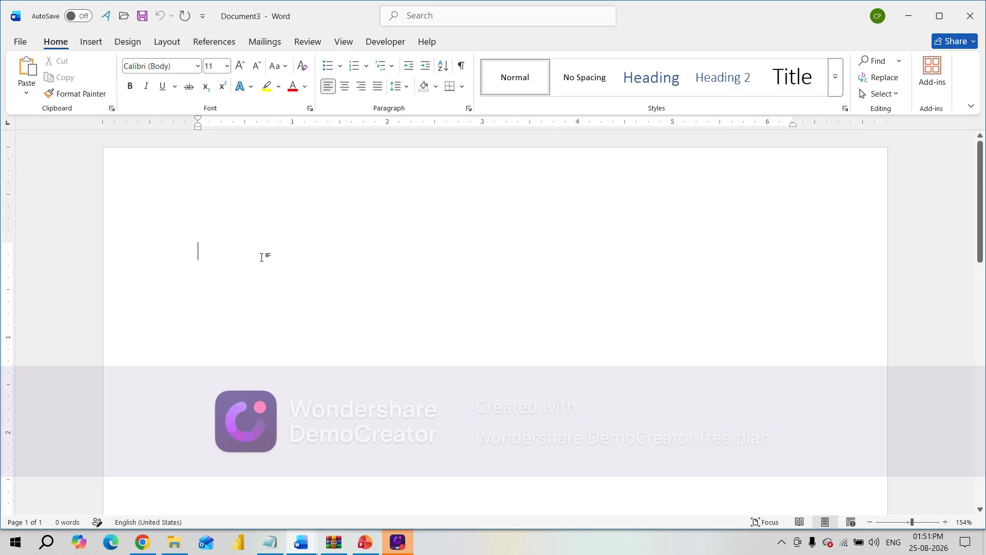
pyautogui.write('demo')
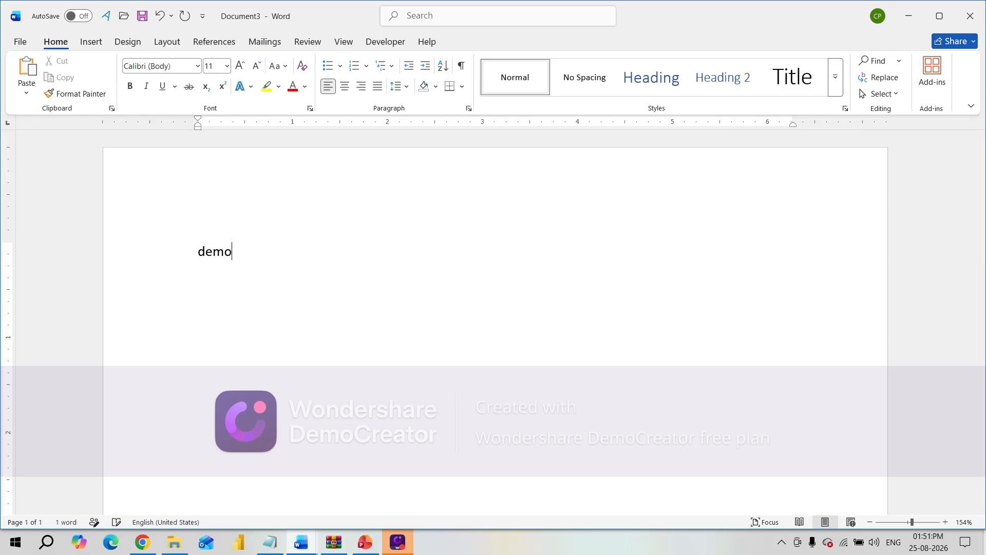
pyautogui.press('Return')
pyautogui.write('prav')
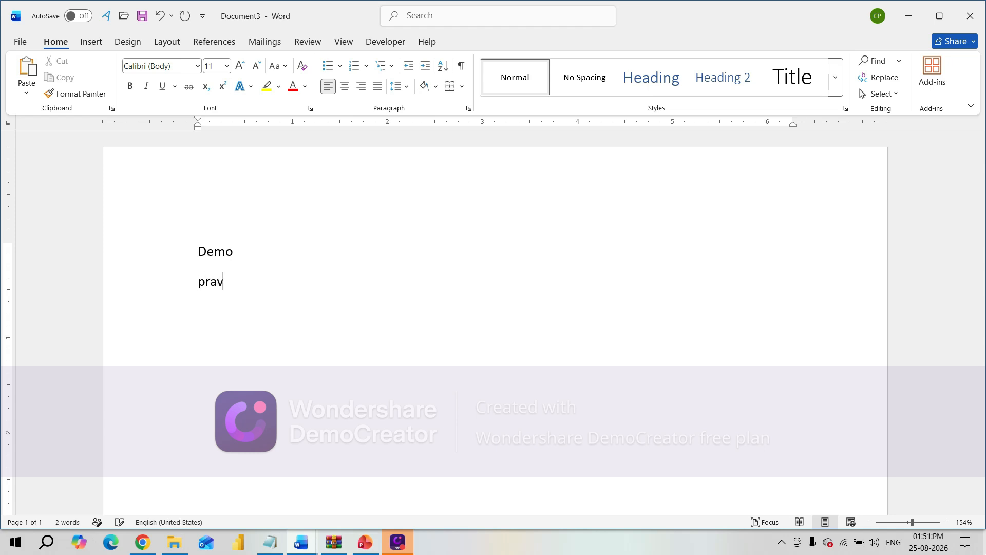
pyautogui.press('Return')
pyautogui.write('bshss')
pyautogui.press('Return')
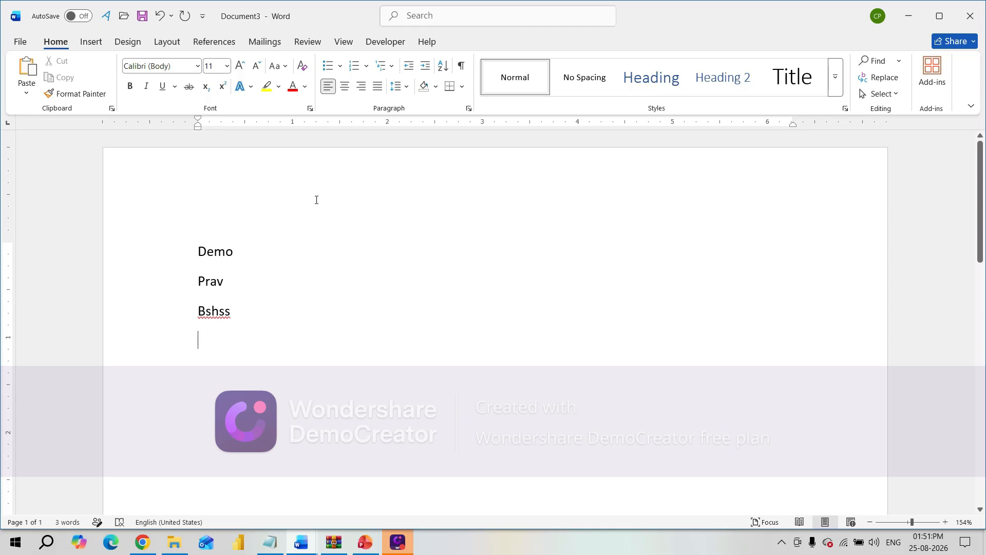
# Copy each of the three sample lines separately so that all are collected on the Office clipboard.
pyautogui.click(199, 252)
pyautogui.doubleClick(231, 254)
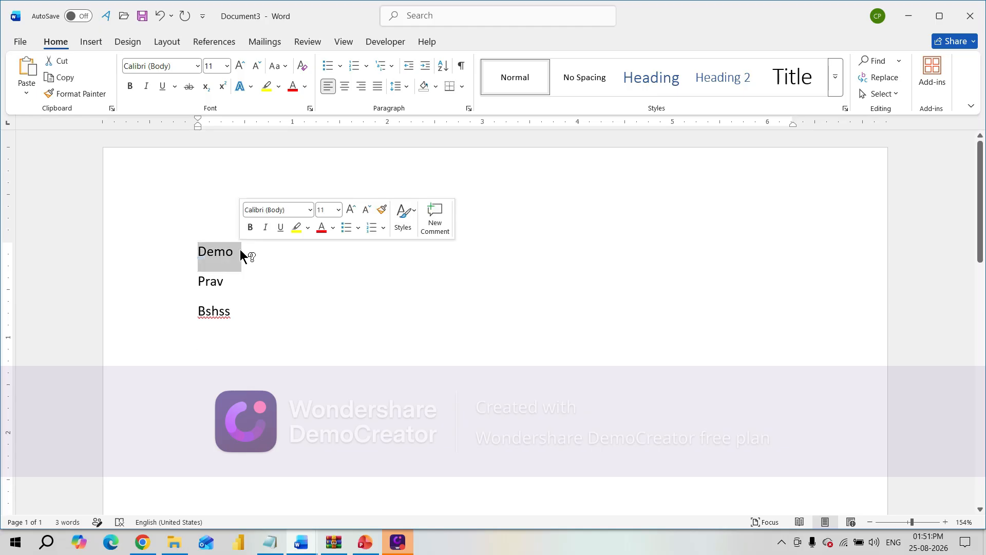
pyautogui.hotkey('ctrl', 'c')
pyautogui.click(215, 280)
pyautogui.doubleClick(215, 279)
pyautogui.hotkey('ctrl', 'c')
pyautogui.doubleClick(204, 312)
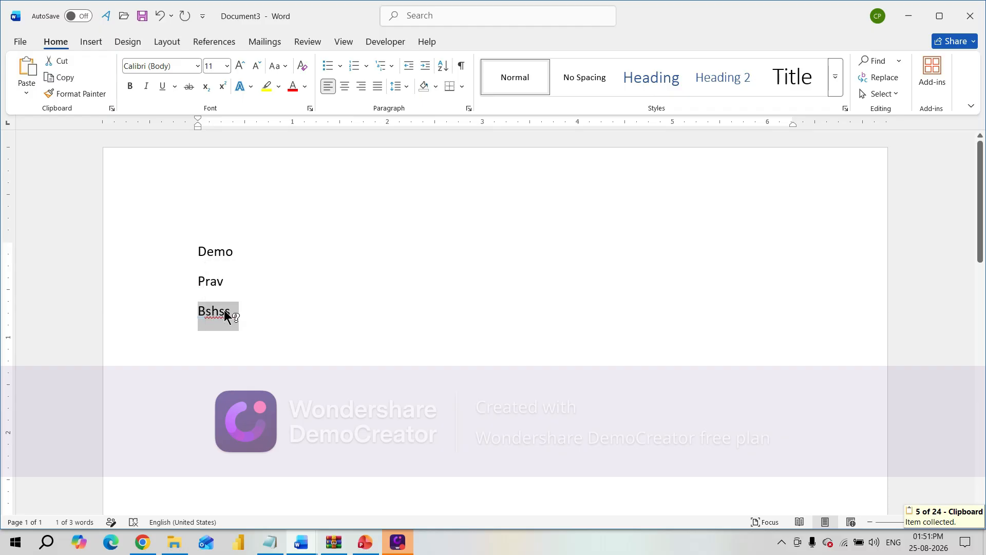
pyautogui.hotkey('ctrl', 'c')
pyautogui.click(437, 273)
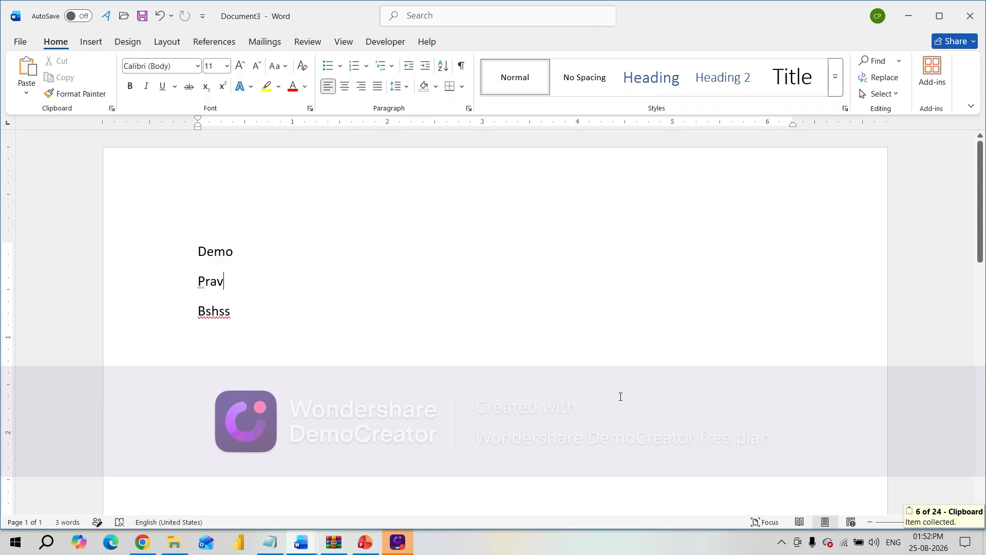
# Display the collected clipboard items, paste "Prav" after the second line, and add blank lines below the last line.
pyautogui.click(112, 108)
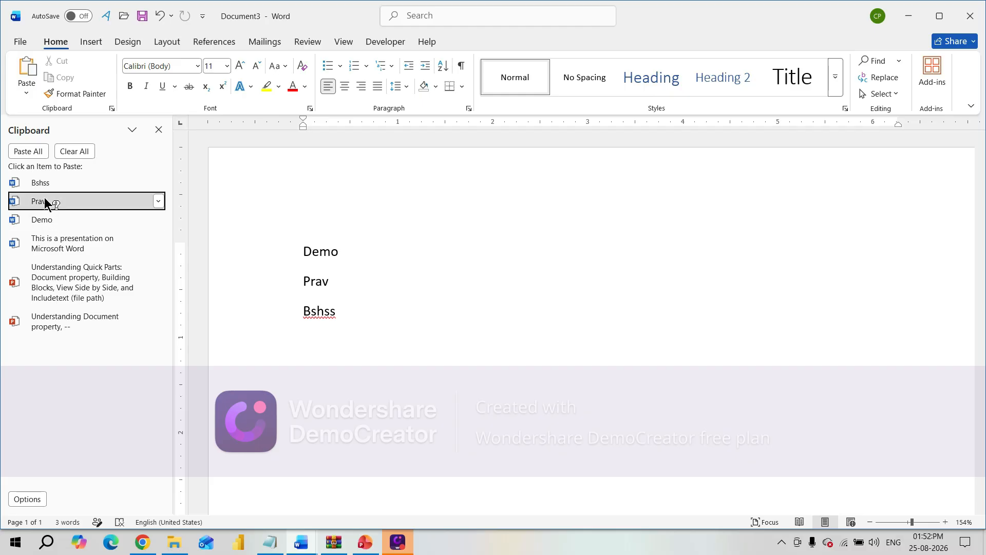
pyautogui.click(44, 198)
pyautogui.click(369, 349)
pyautogui.press('Return')
pyautogui.press('Return')
# Paste the Microsoft Word presentation item three times, "Demo", and the Understanding Quick Parts title from the collected items, and close the Clipboard pane.
pyautogui.click(84, 245)
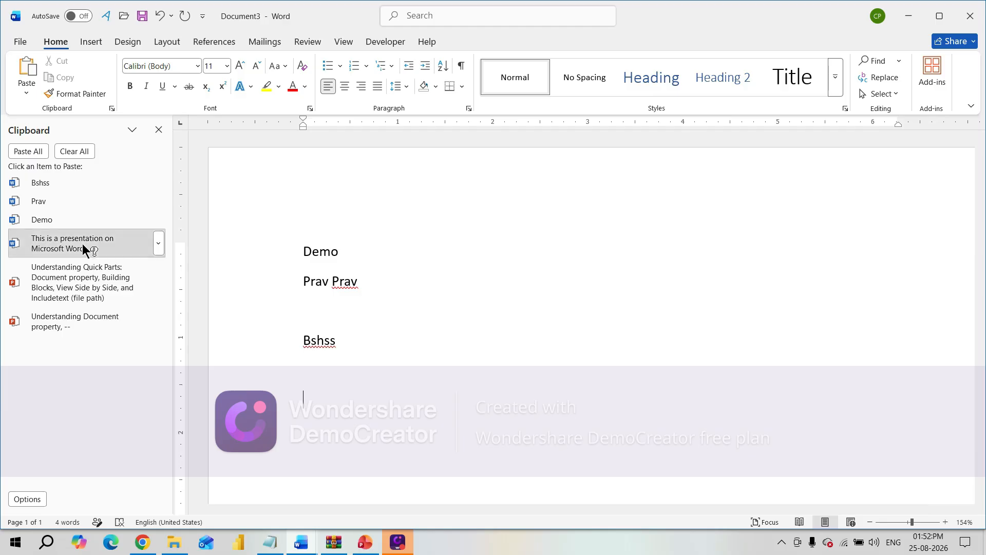
pyautogui.doubleClick(84, 243)
pyautogui.click(41, 224)
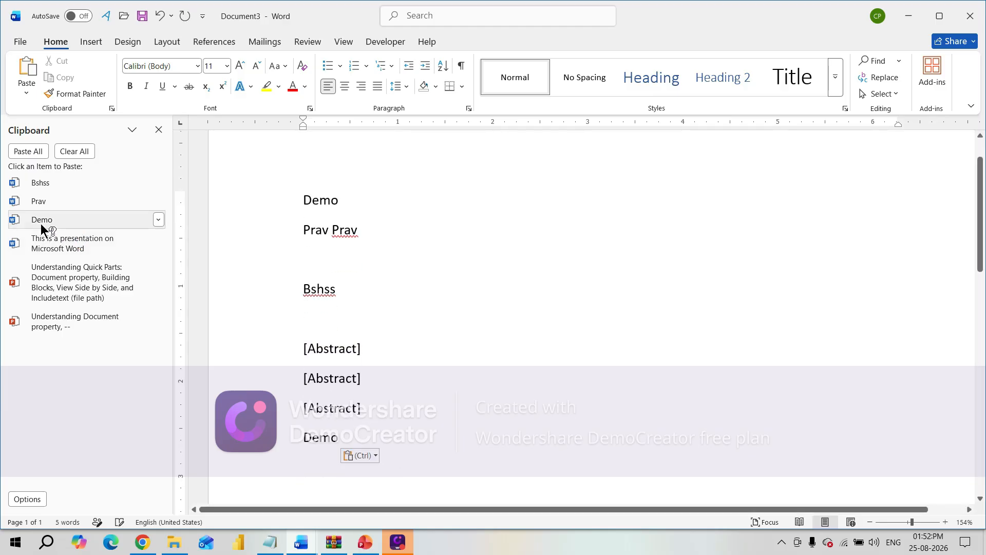
pyautogui.click(73, 286)
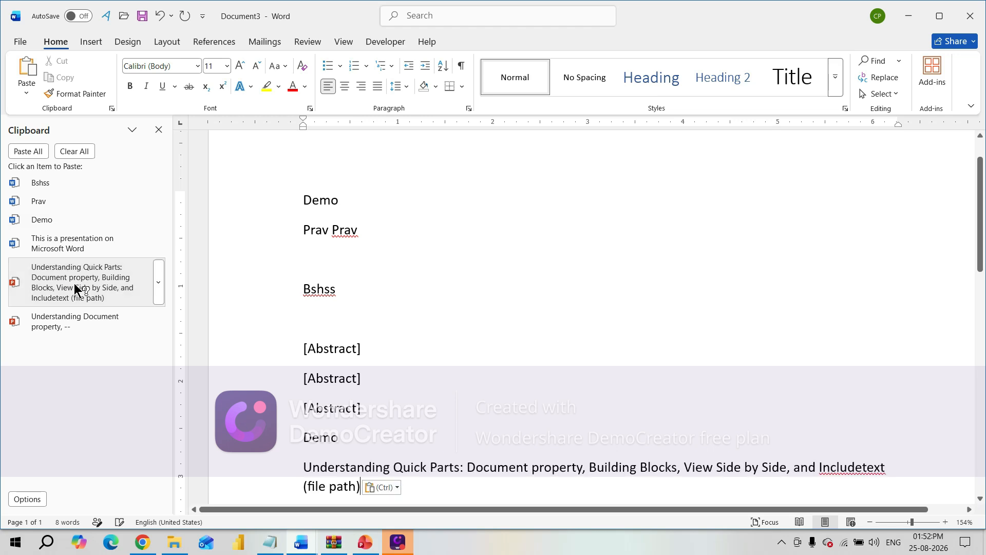
pyautogui.click(159, 130)
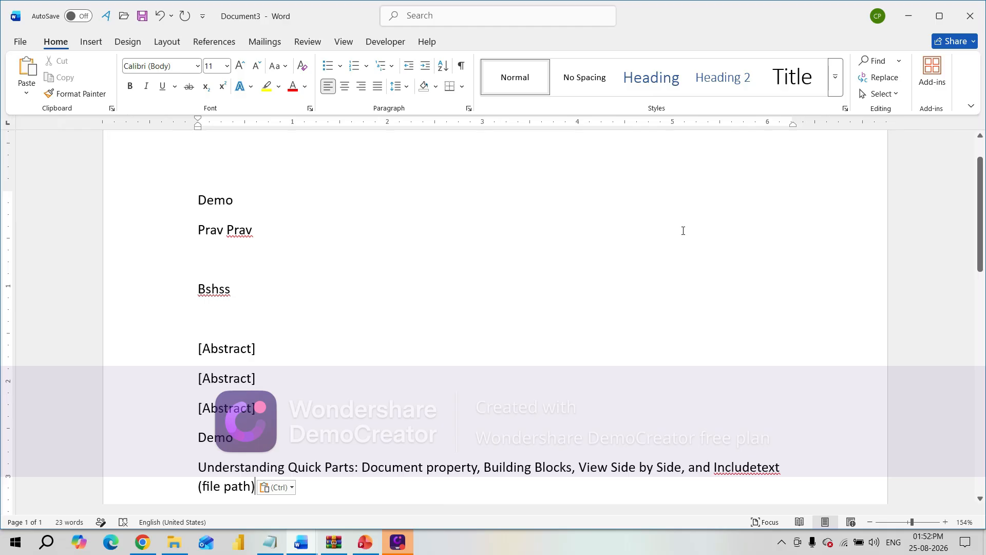
pyautogui.click(88, 41)
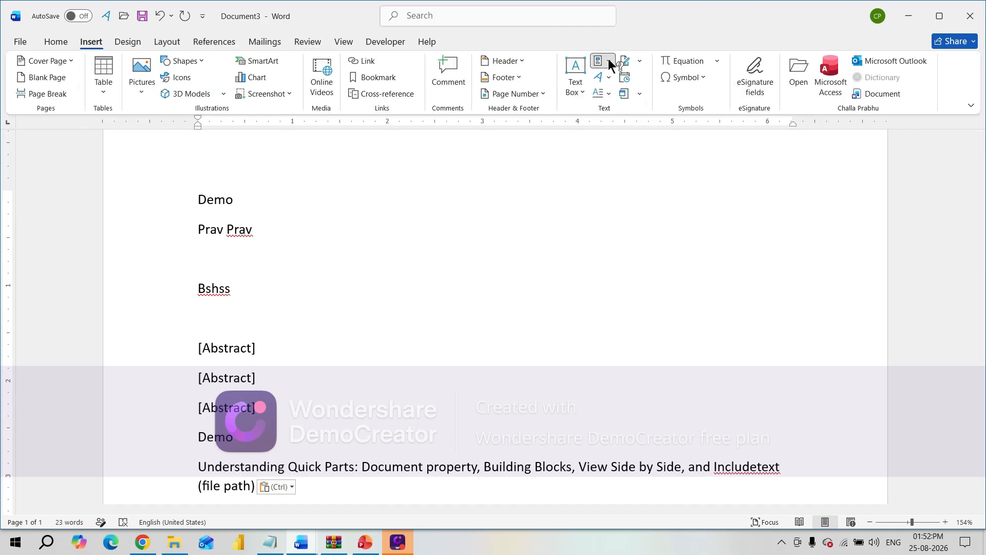
pyautogui.click(609, 60)
pyautogui.moveTo(647, 82)
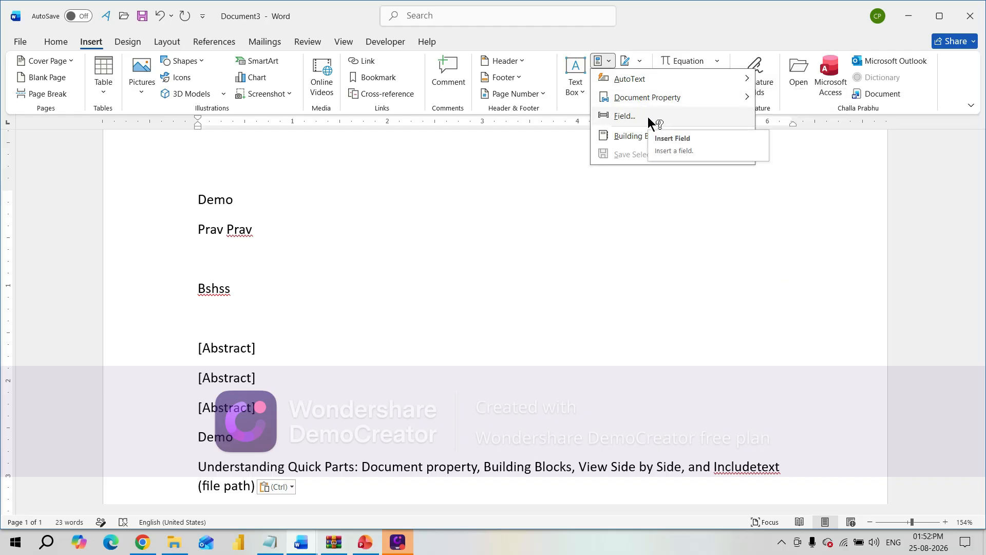
pyautogui.click(615, 264)
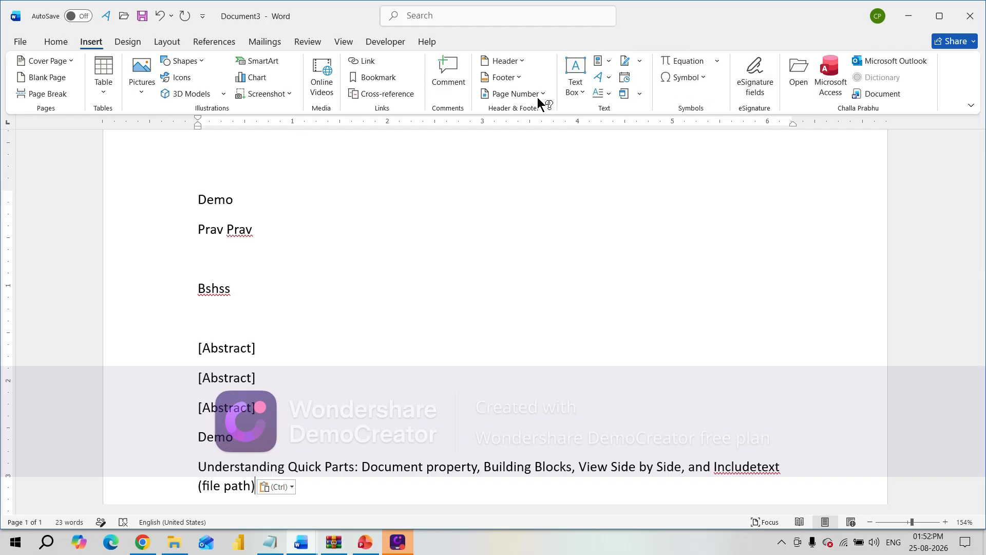
# Display the Styles pane, examine its options for which styles are shown and how they are sorted, and dismiss them unchanged.
pyautogui.click(55, 42)
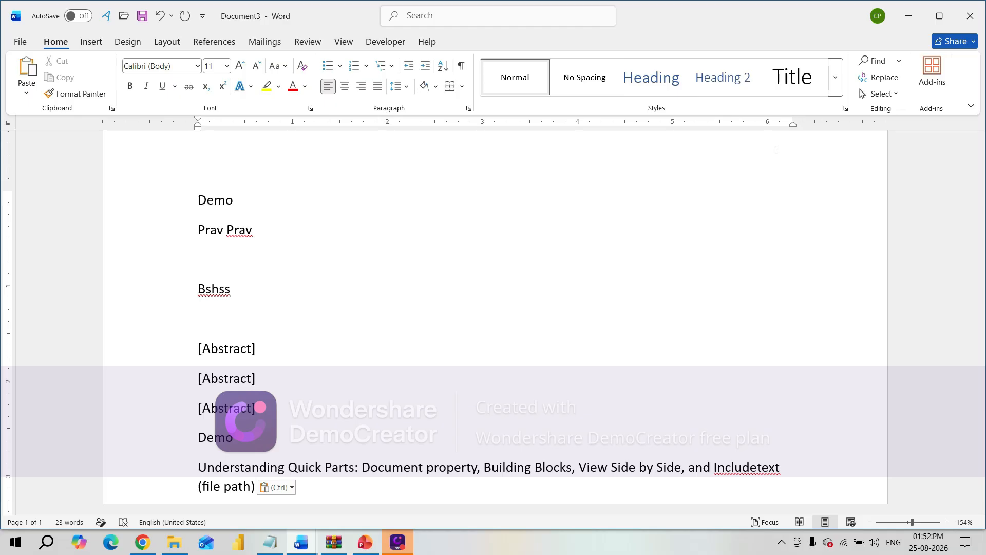
pyautogui.click(845, 108)
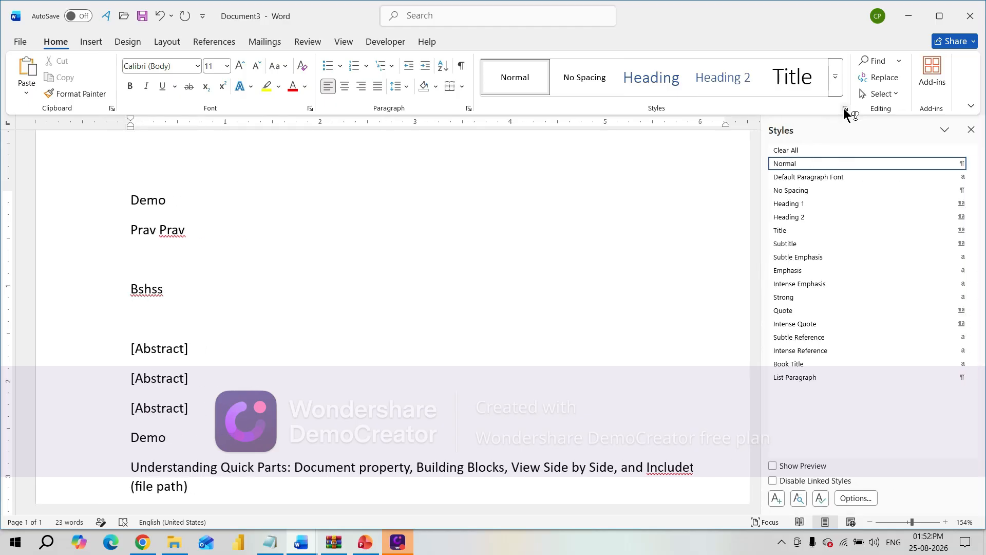
pyautogui.click(858, 498)
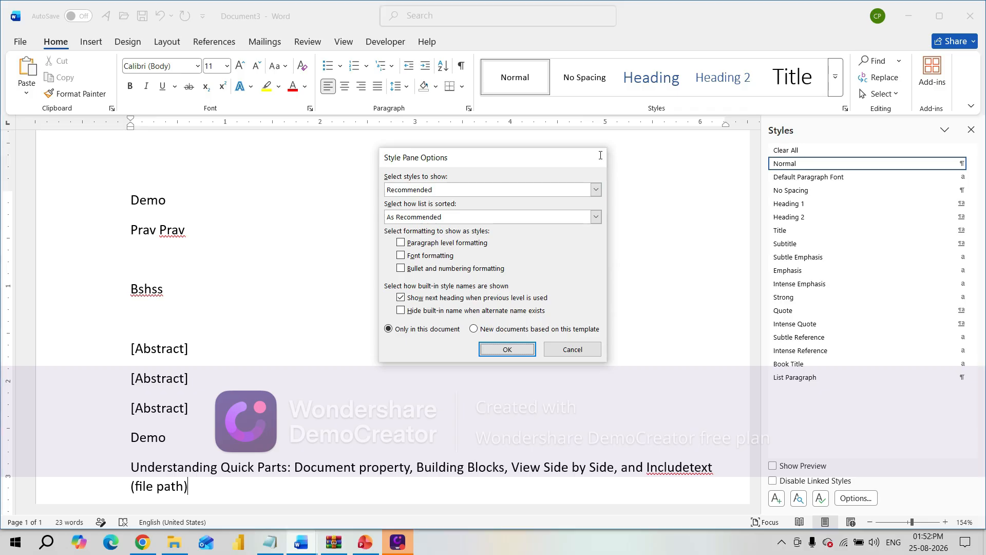
pyautogui.click(591, 157)
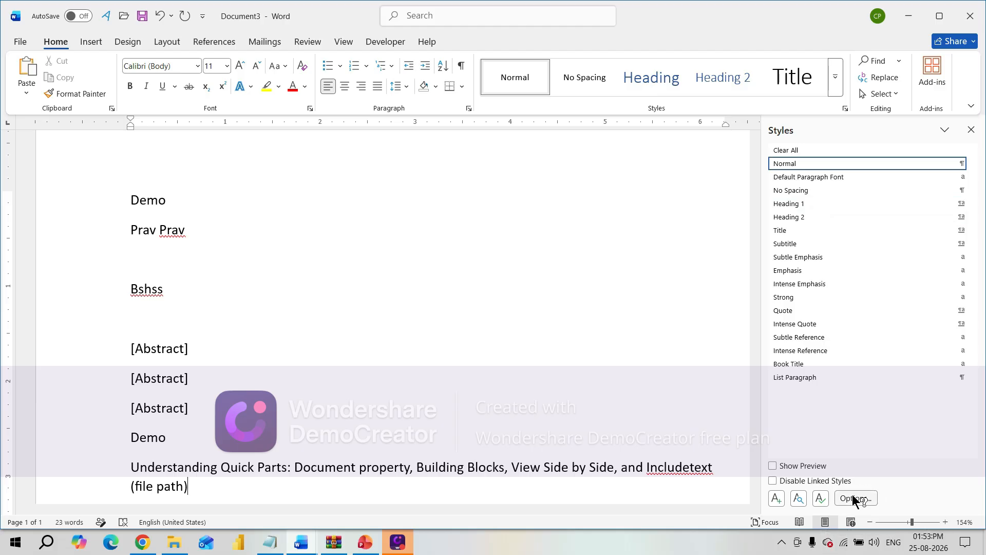
# Examine the Edit, Recommend and Restrict settings in Manage Styles and the style Organizer for importing and exporting, and dismiss everything unchanged.
pyautogui.click(822, 498)
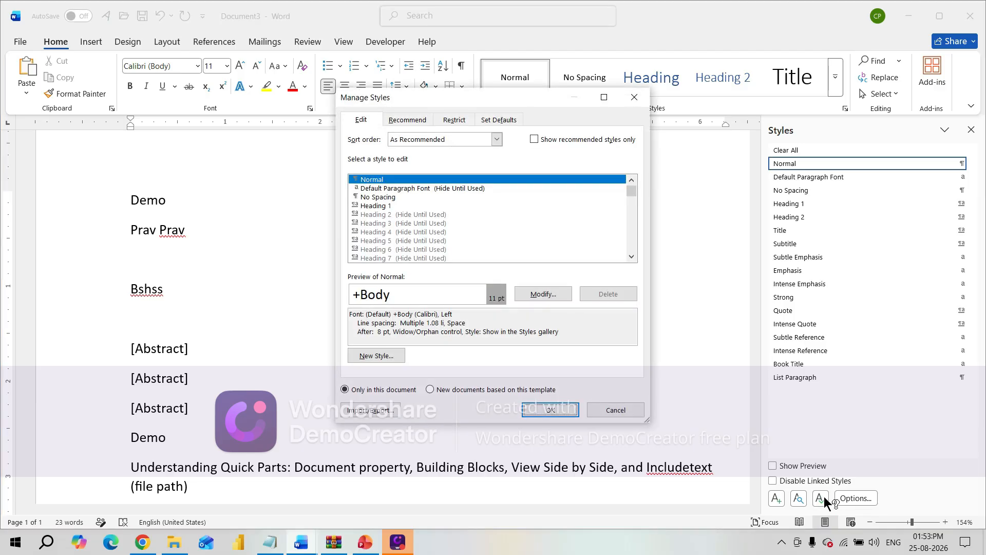
pyautogui.click(418, 121)
pyautogui.click(453, 119)
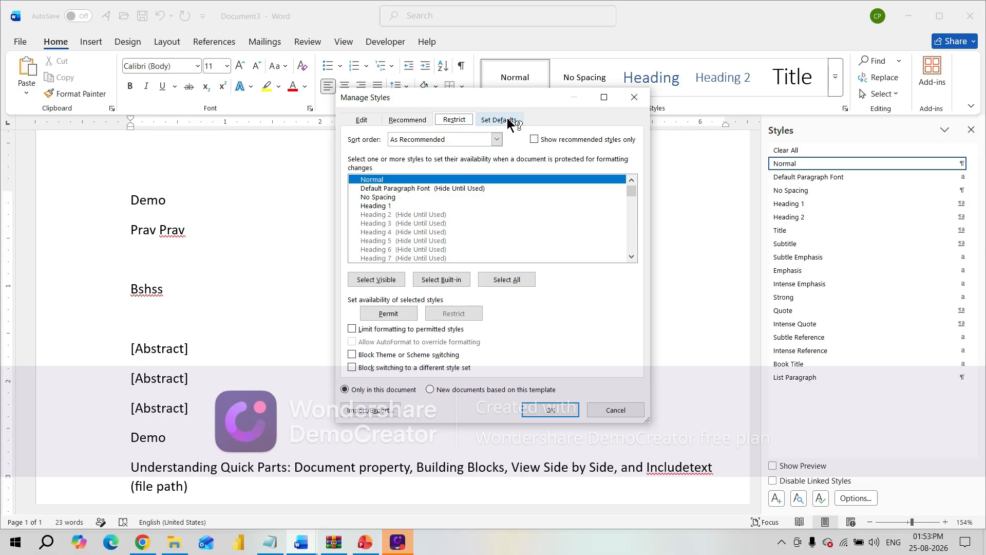
pyautogui.click(370, 120)
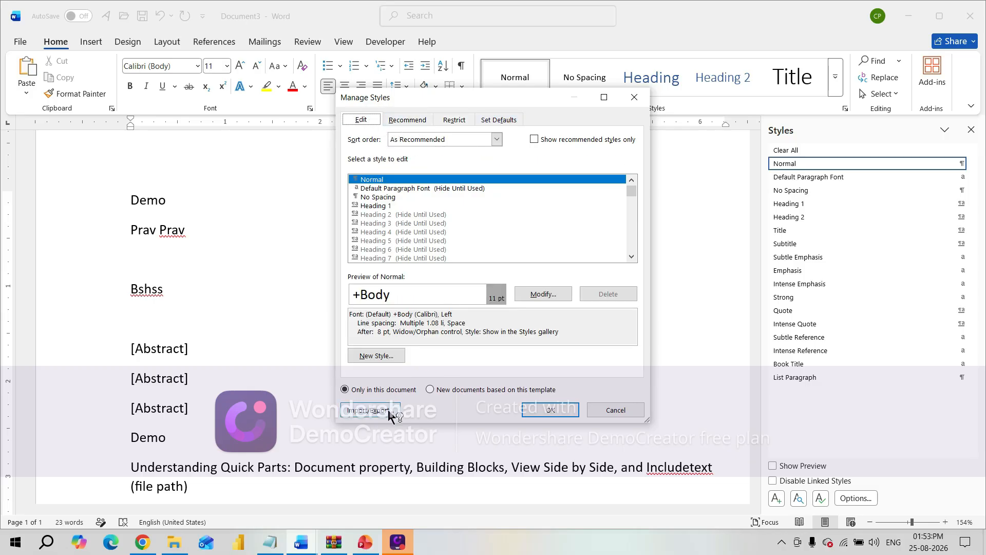
pyautogui.moveTo(457, 103); pyautogui.dragTo(399, 121)
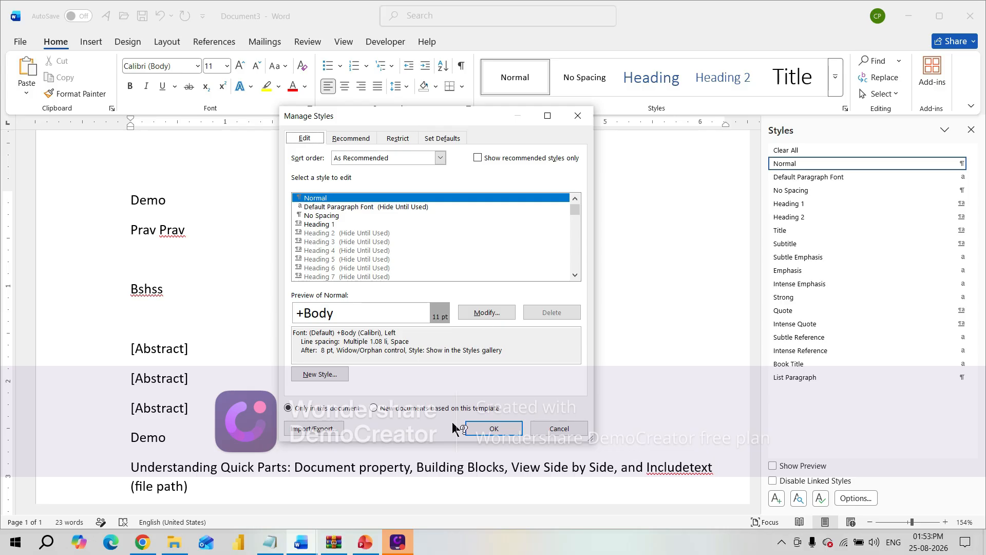
pyautogui.click(317, 430)
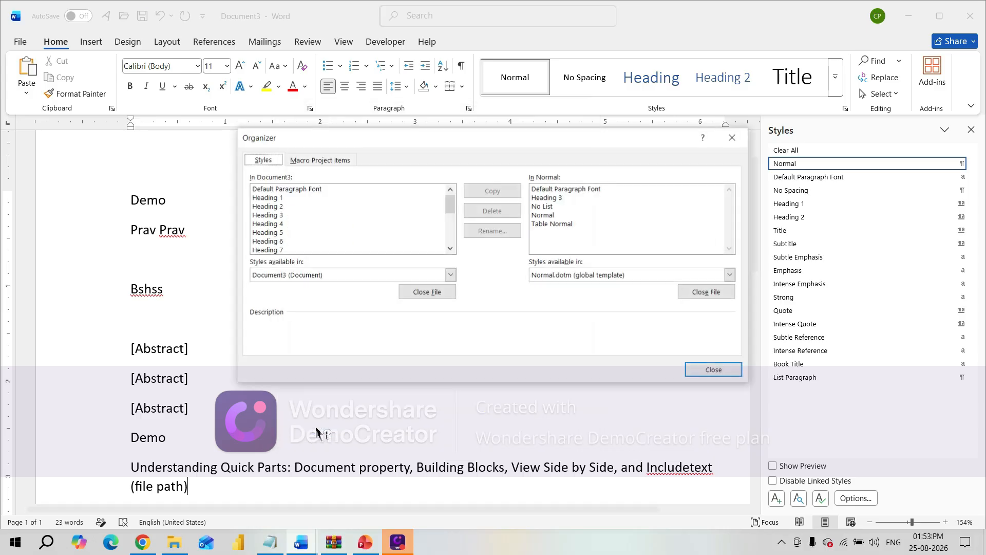
pyautogui.moveTo(419, 137); pyautogui.dragTo(366, 168)
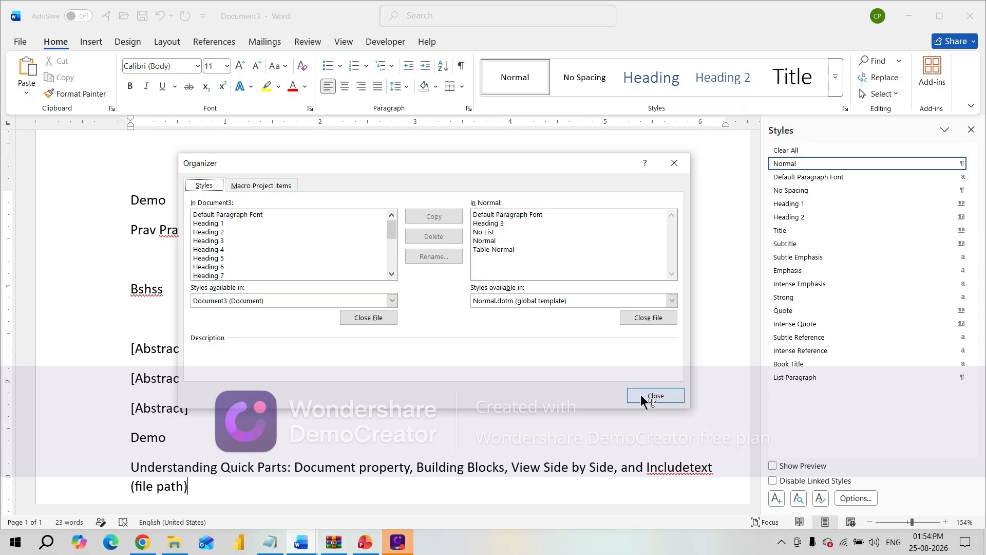
pyautogui.click(673, 163)
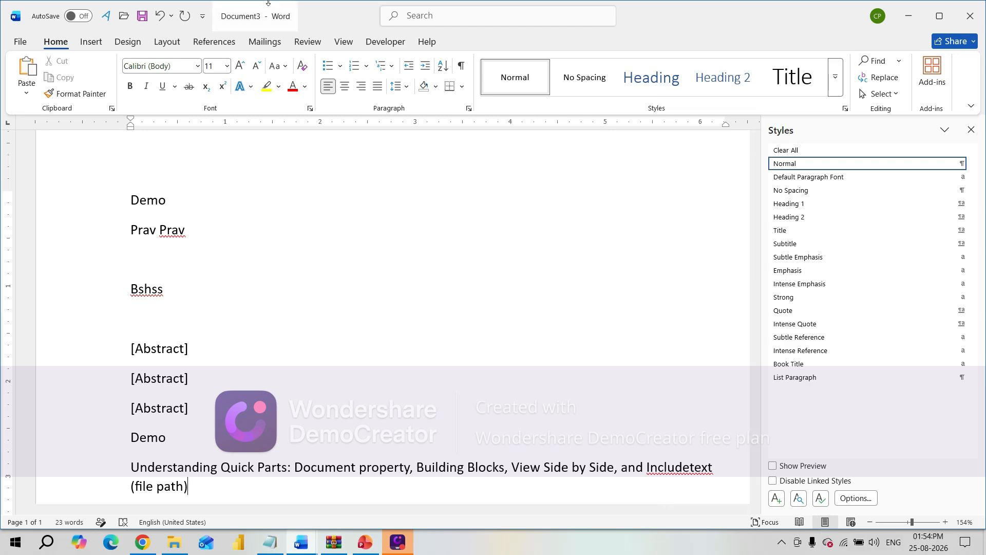
# Display the Quick Parts options again to review AutoText, Document Property, Field and Building Blocks Organizer.
pyautogui.click(96, 41)
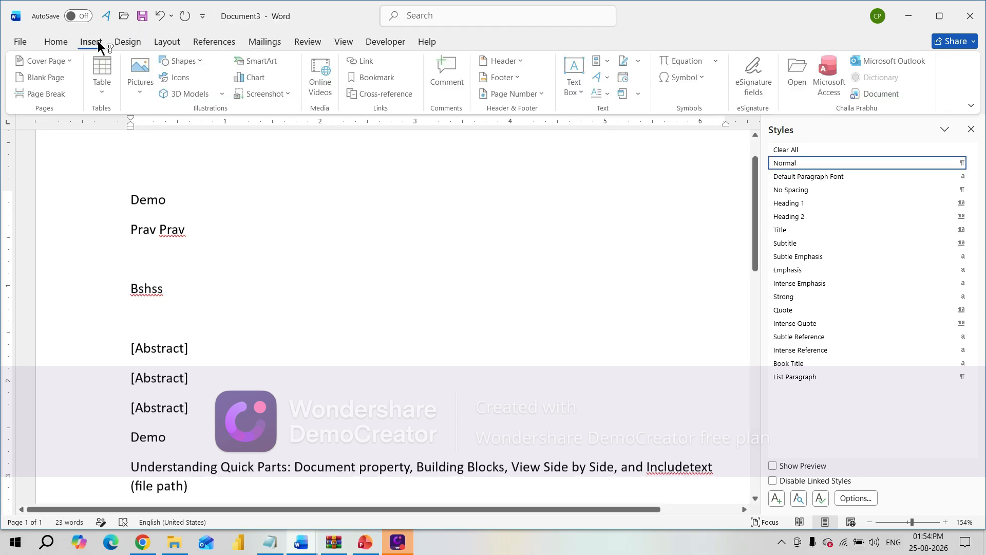
pyautogui.click(611, 60)
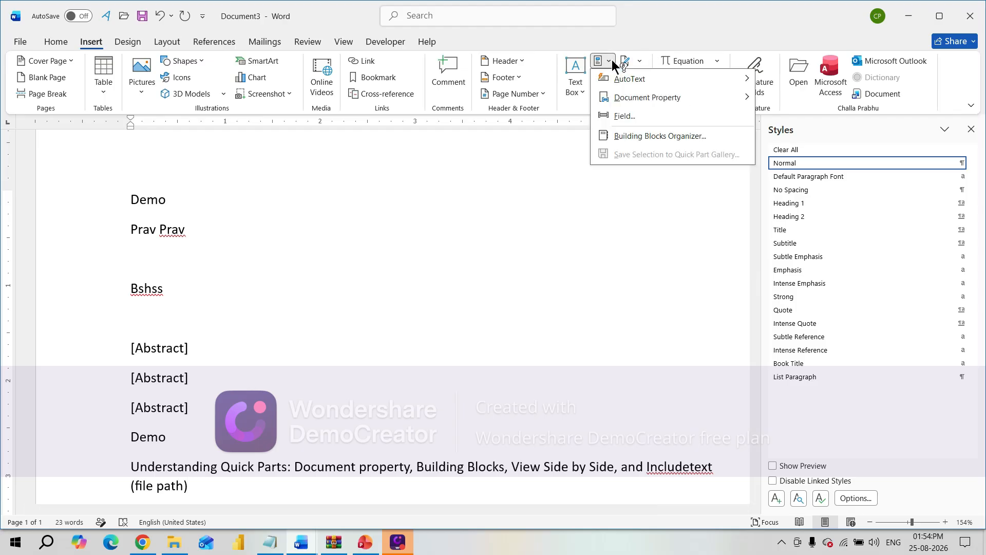
pyautogui.moveTo(657, 83)
# Close Document3 and Document2 without saving their changes.
pyautogui.click(20, 41)
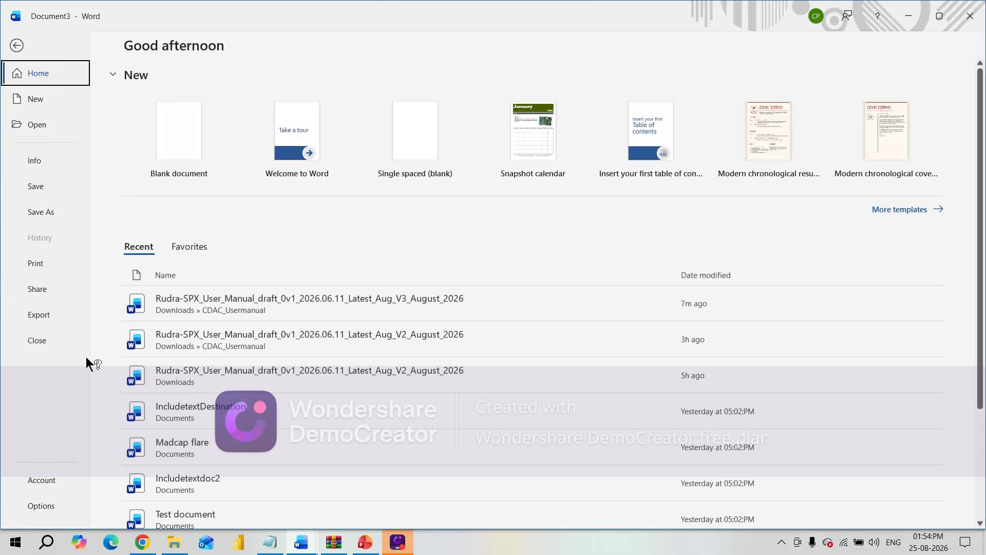
pyautogui.click(35, 341)
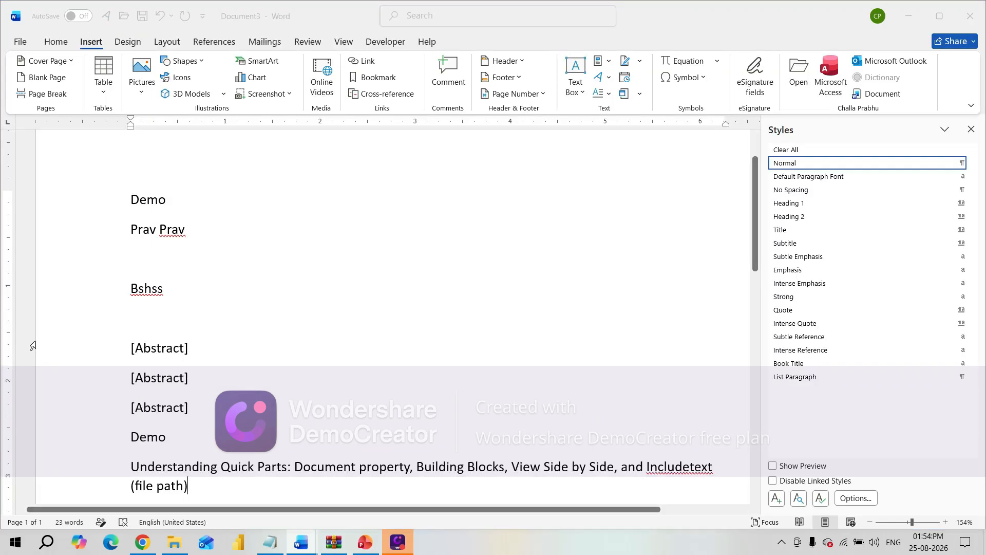
pyautogui.click(542, 341)
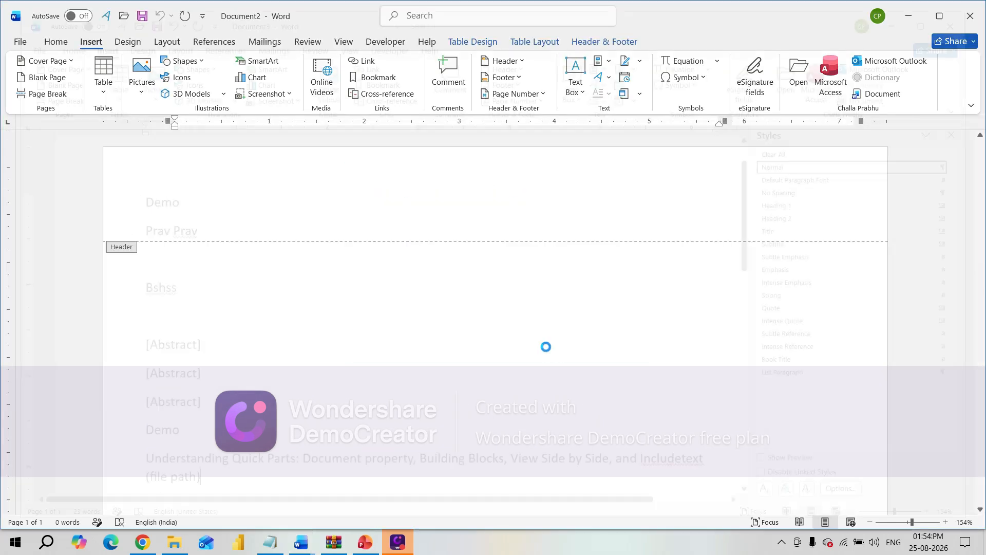
pyautogui.click(23, 41)
pyautogui.click(41, 340)
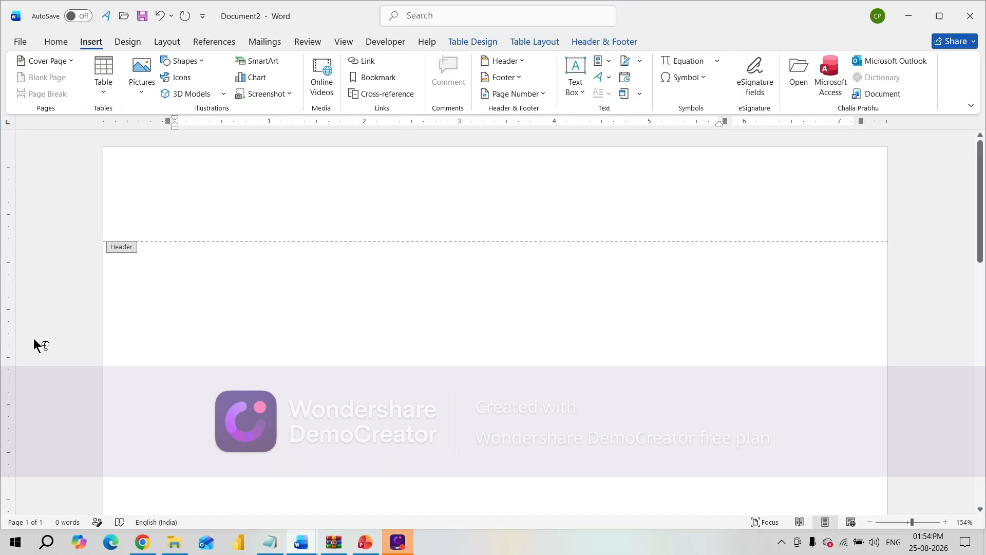
pyautogui.click(545, 342)
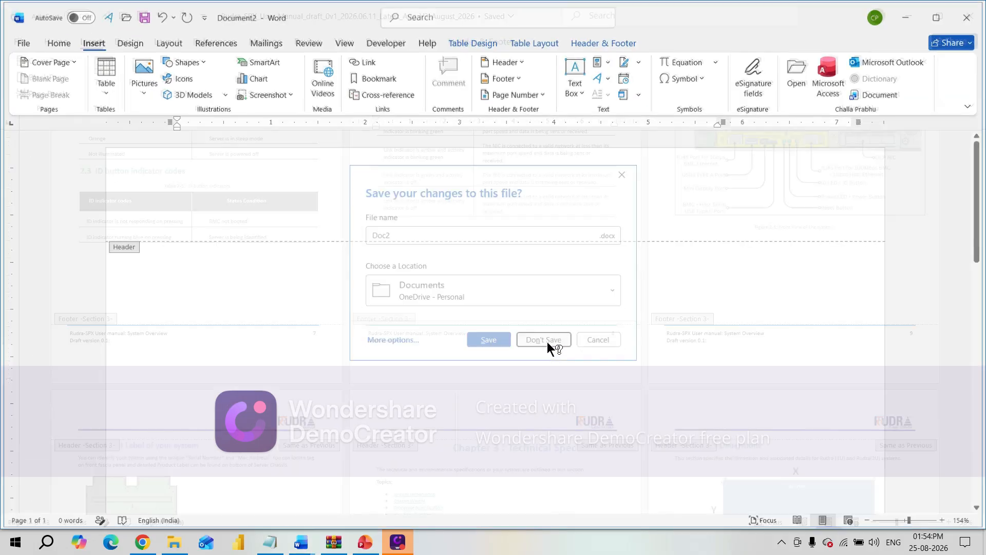
# Close the Rudra-SPX user manual, and close Document1 without saving its changes.
pyautogui.moveTo(982, 250); pyautogui.dragTo(979, 200)
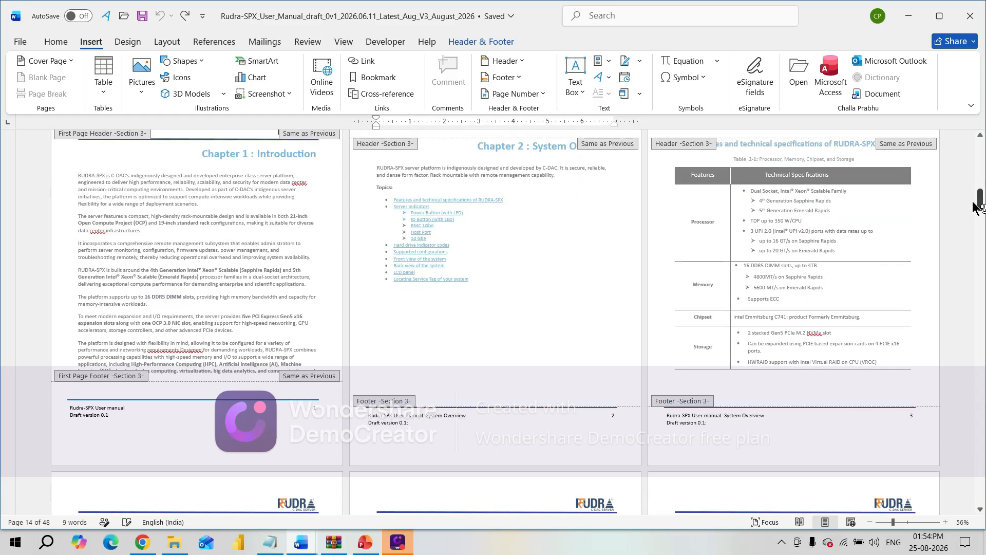
pyautogui.click(21, 44)
pyautogui.click(37, 340)
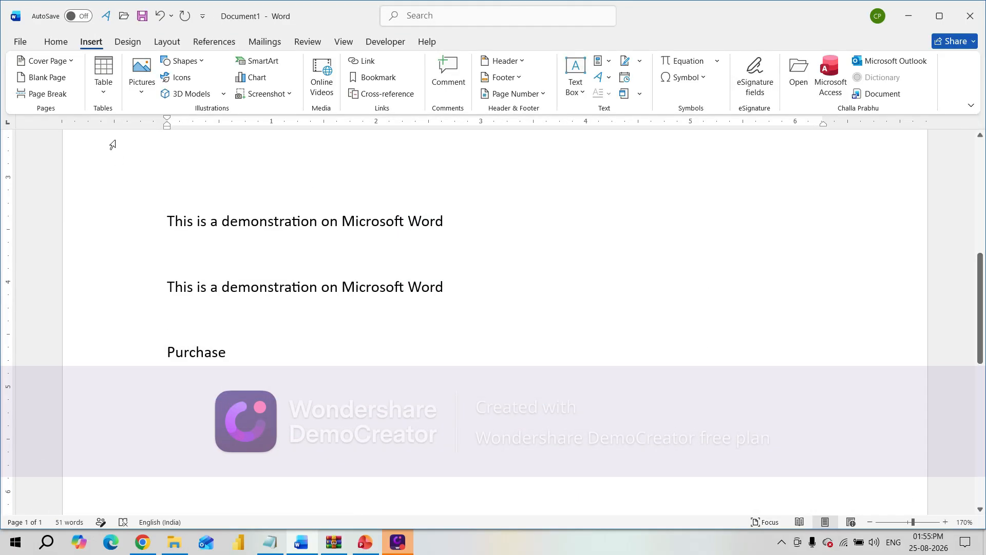
pyautogui.click(18, 43)
pyautogui.click(45, 346)
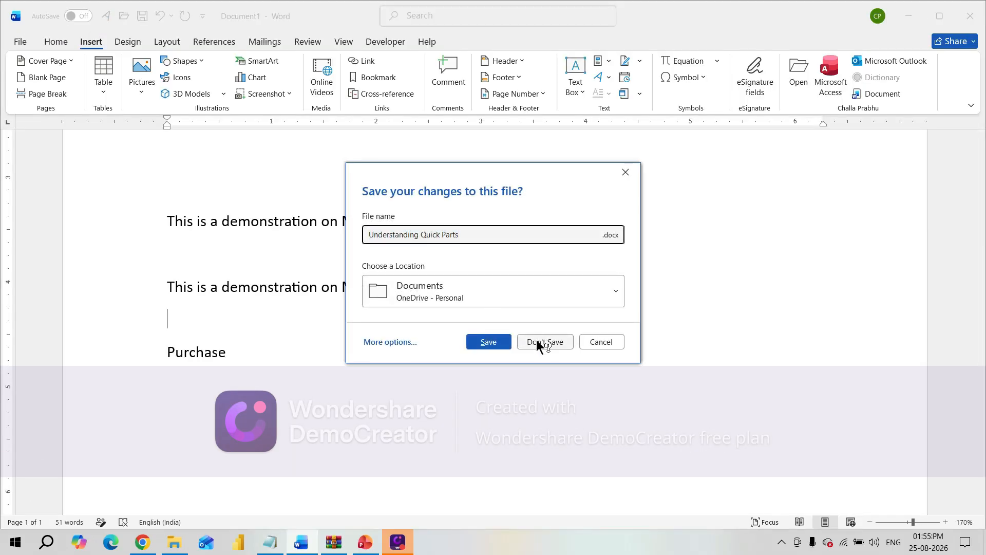
pyautogui.click(539, 342)
# Switch to the PowerPoint topics presentation and view the Document property, Quick Parts and overview title slides.
pyautogui.hotkey('alt', 'Tab')
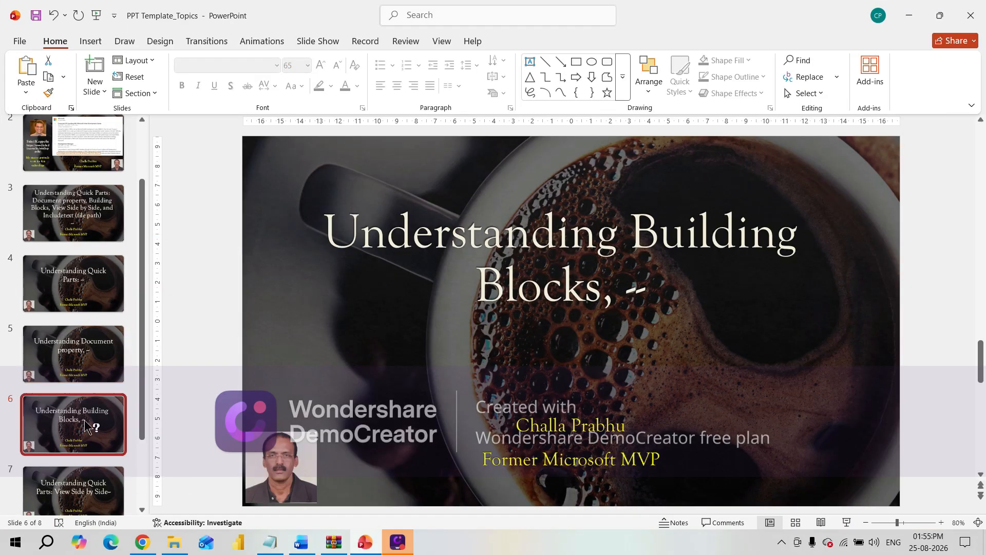
pyautogui.click(69, 353)
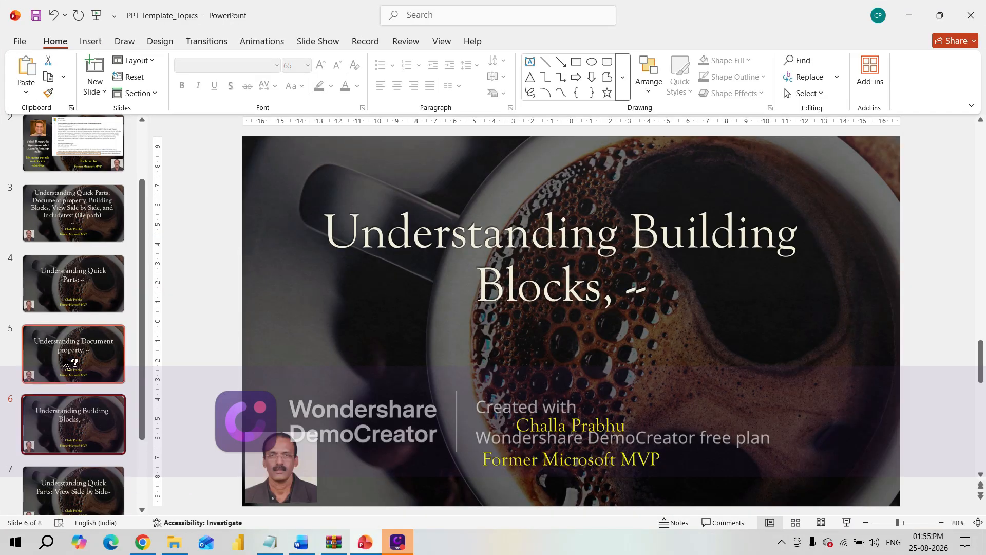
pyautogui.click(90, 269)
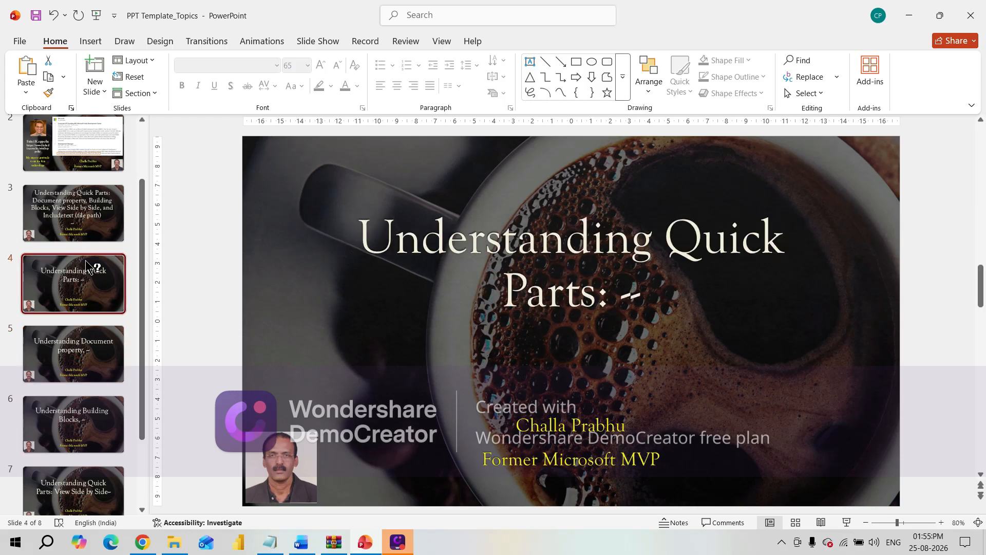
pyautogui.click(97, 220)
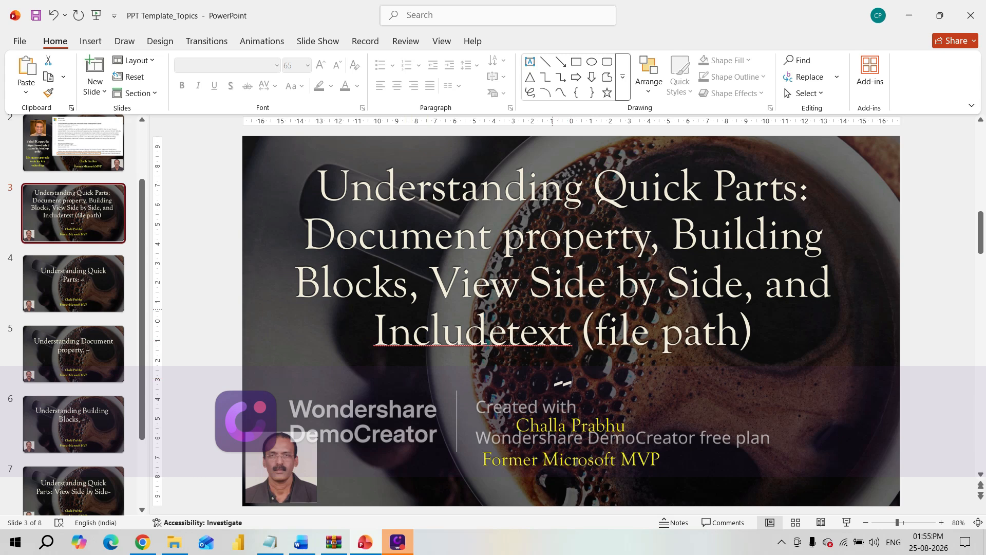
# Switch from the PowerPoint presentation back to the empty Word window.
pyautogui.hotkey('alt', 'Tab')
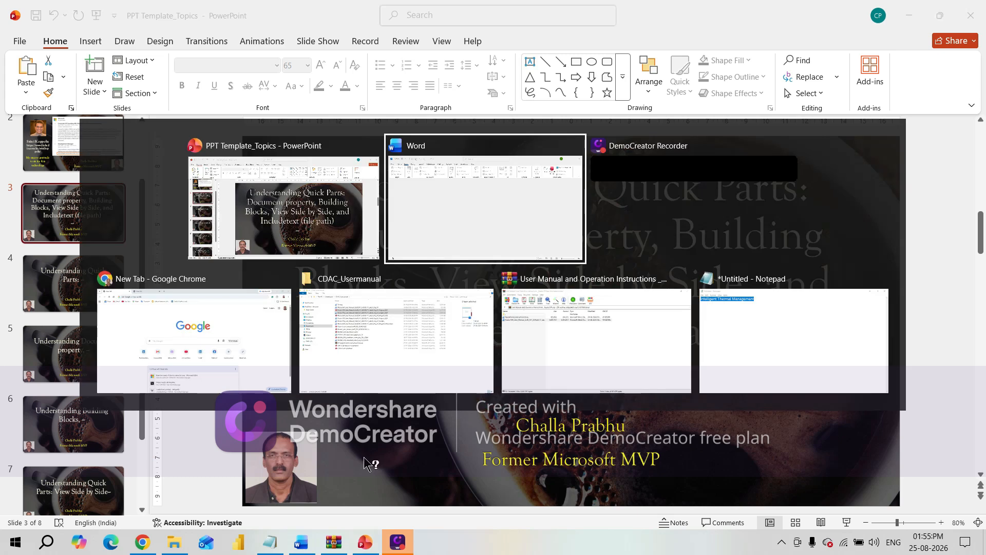
pyautogui.hotkey('alt', 'Tab')
pyautogui.hotkey('alt', 'Tab')
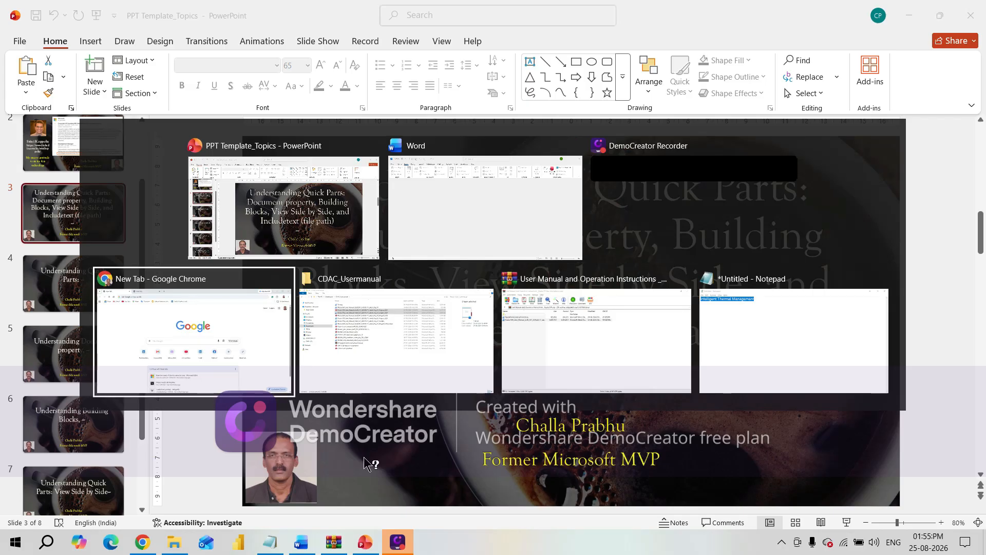
pyautogui.hotkey('alt', 'Tab')
pyautogui.hotkey('alt', 'Tab')
pyautogui.hotkey('alt', 'Tab')
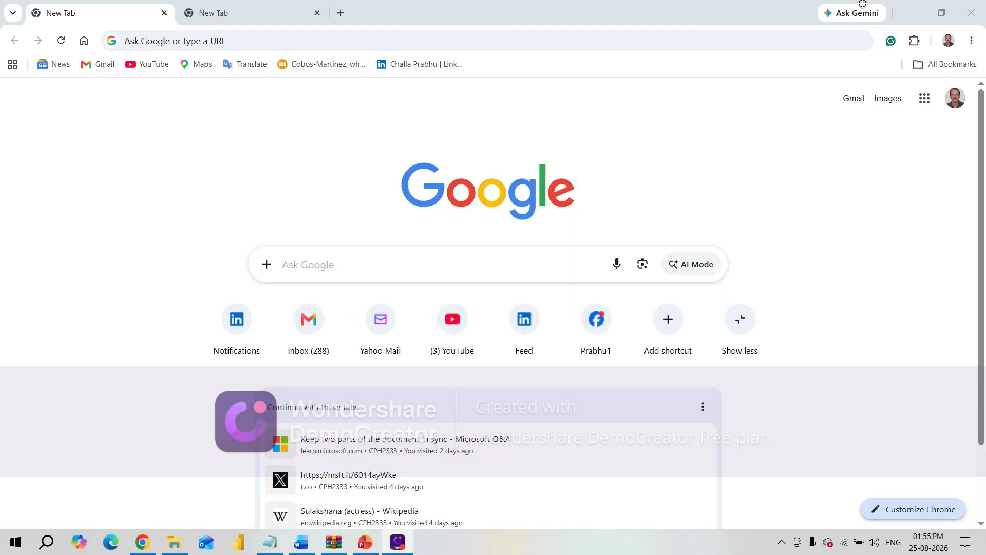
pyautogui.hotkey('alt', 'Tab')
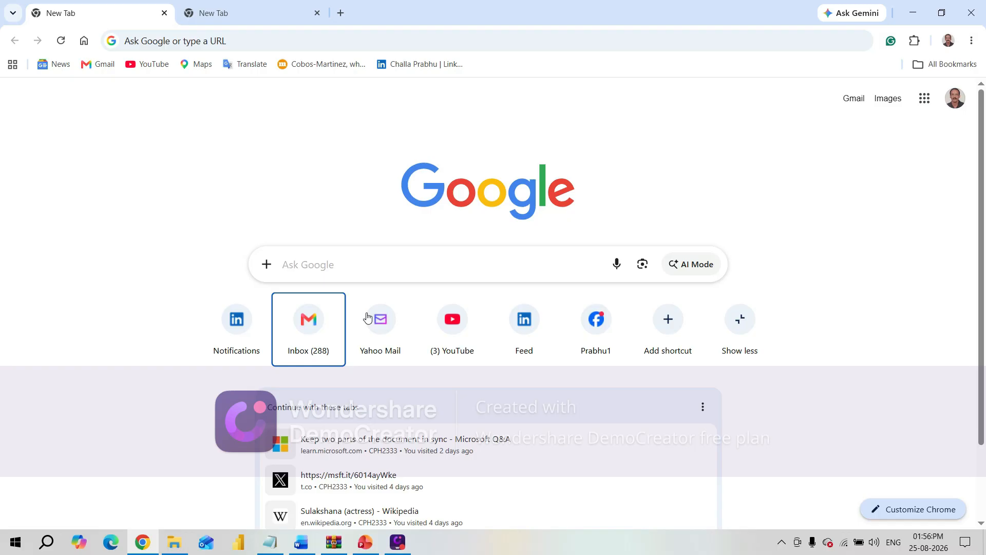
pyautogui.click(302, 544)
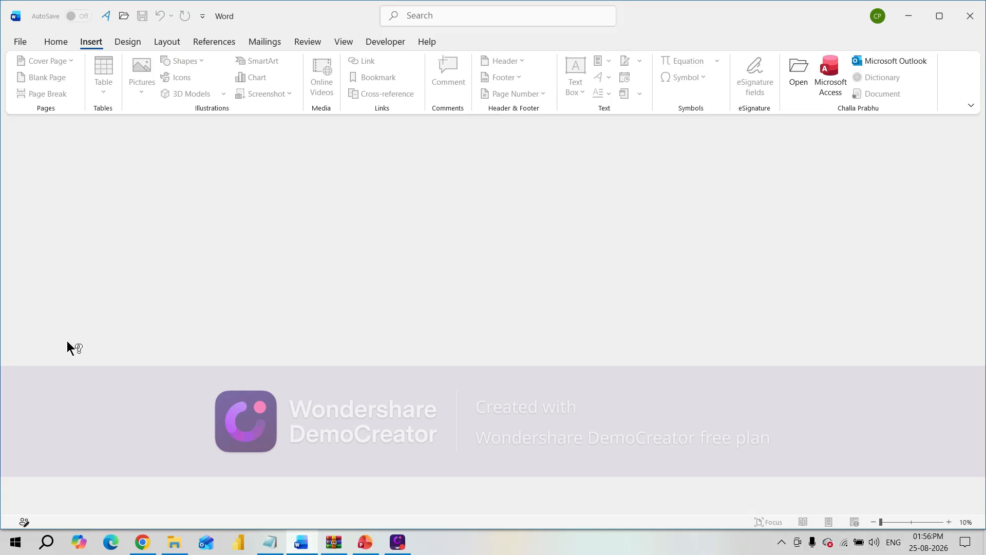
pyautogui.click(23, 43)
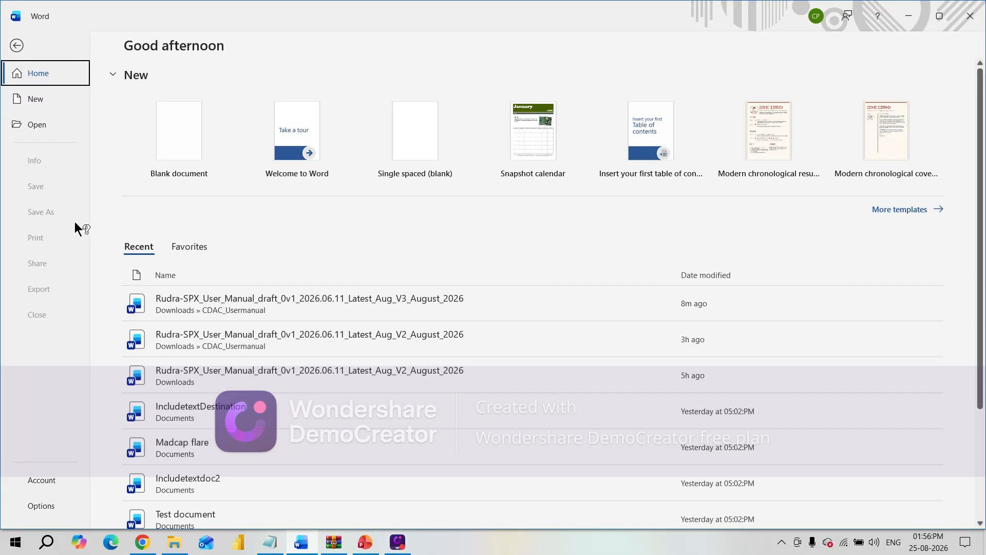
pyautogui.press('Escape')
pyautogui.rightClick(15, 542)
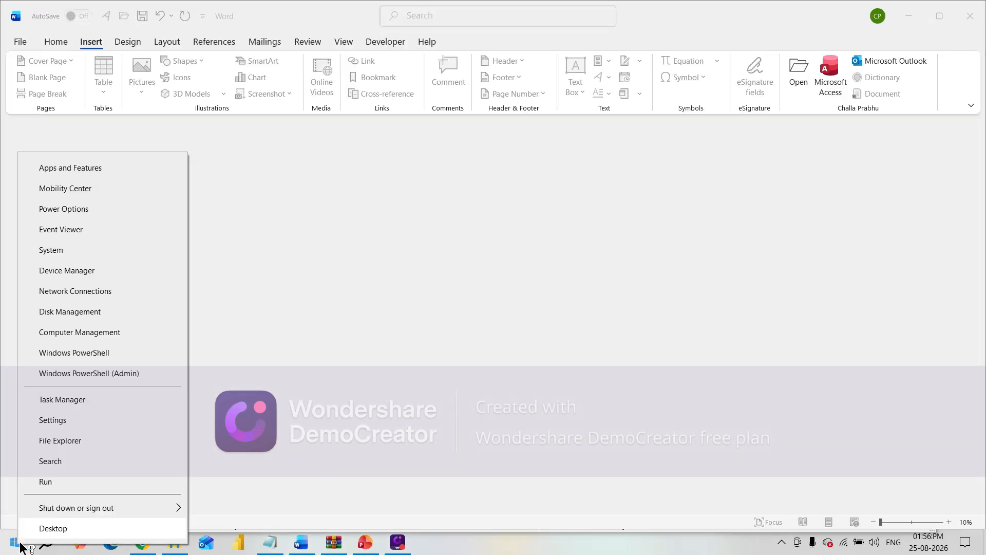
pyautogui.click(90, 442)
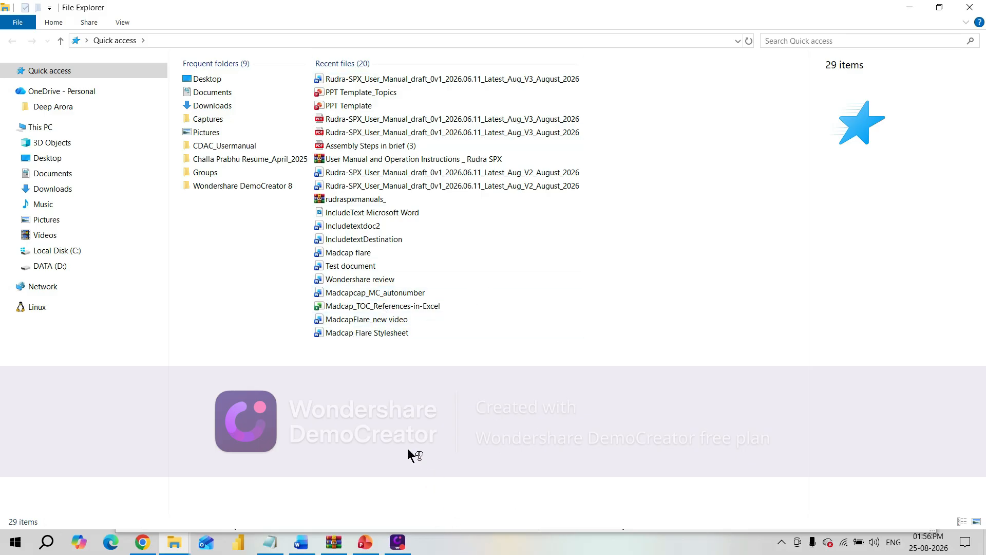
pyautogui.hotkey('alt', 'Tab')
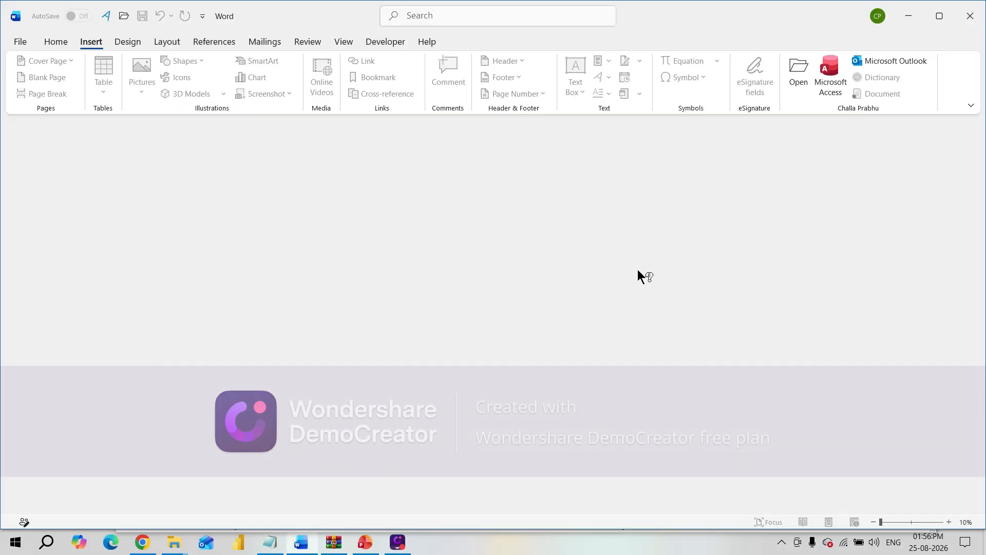
# Open the recent document IncludetextDestination and display Word's view and window arrangement commands.
pyautogui.click(20, 41)
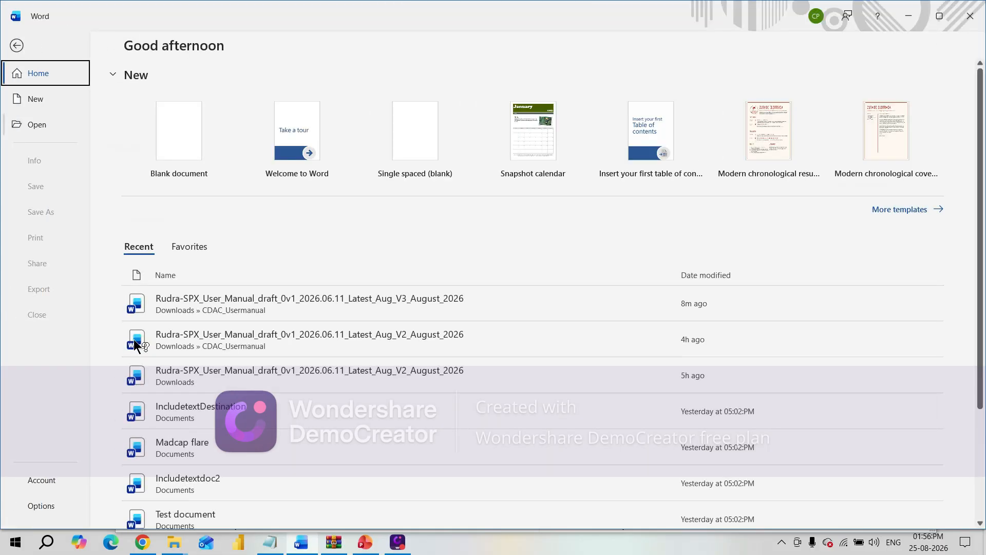
pyautogui.click(220, 410)
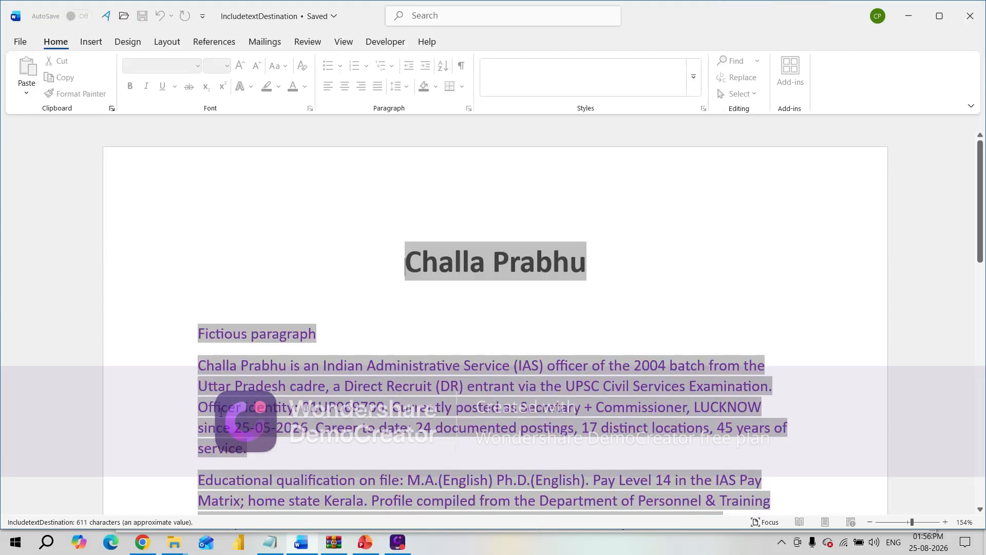
pyautogui.click(353, 41)
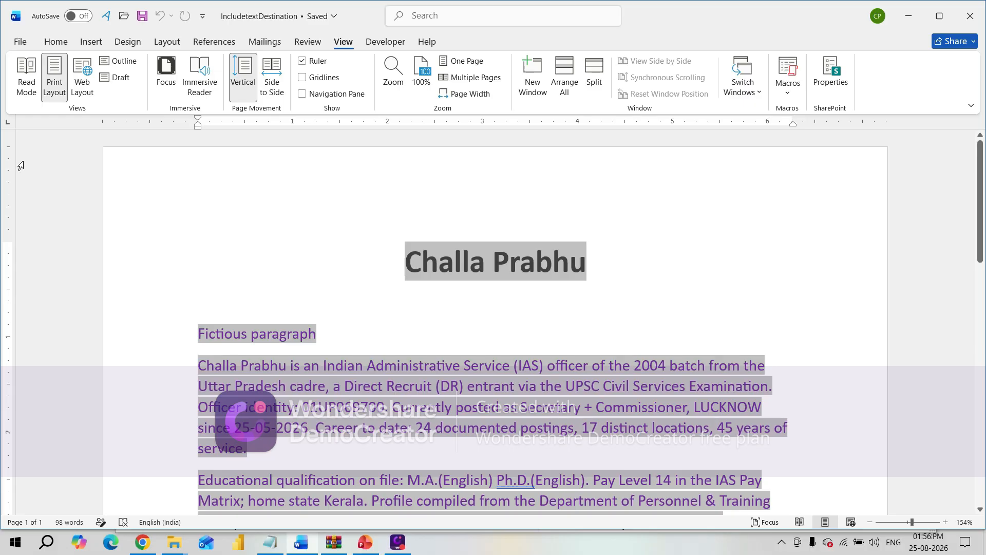
# Open the recent document named Test document from the Documents folder.
pyautogui.click(24, 42)
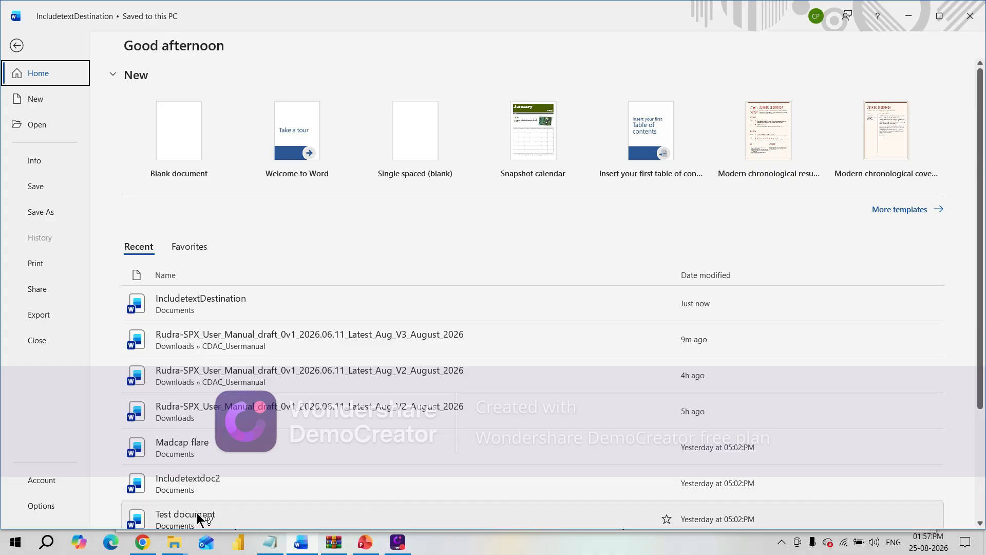
pyautogui.scroll(-1, 984, 397)
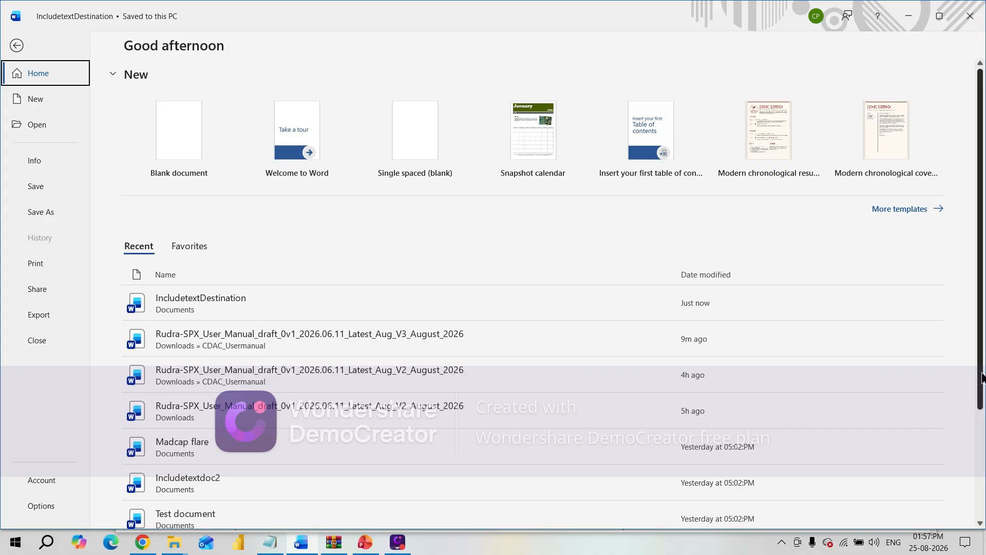
pyautogui.scroll(-1, 984, 397)
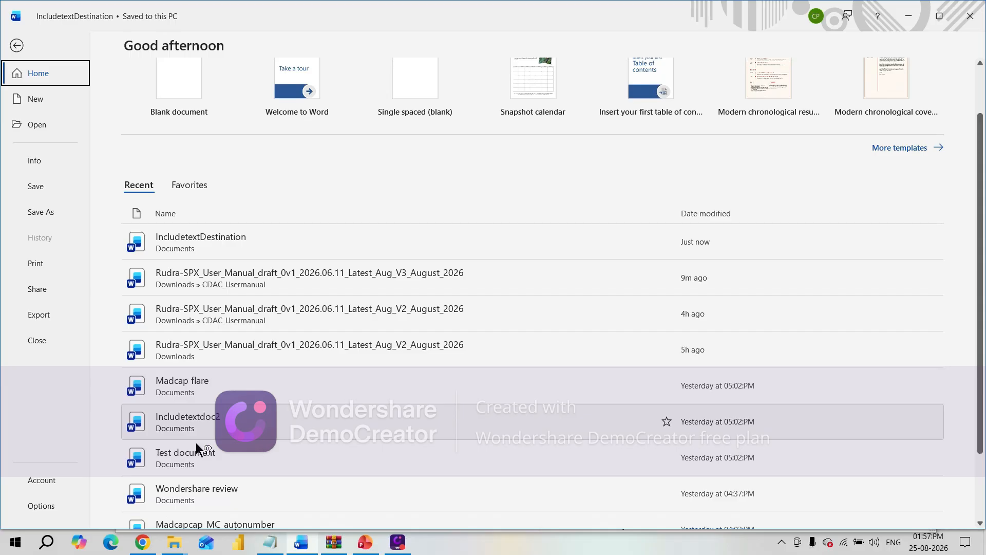
pyautogui.click(195, 452)
# Return to IncludetextDestination, view it side by side with Test document, and scroll both documents together.
pyautogui.hotkey('alt', 'Tab')
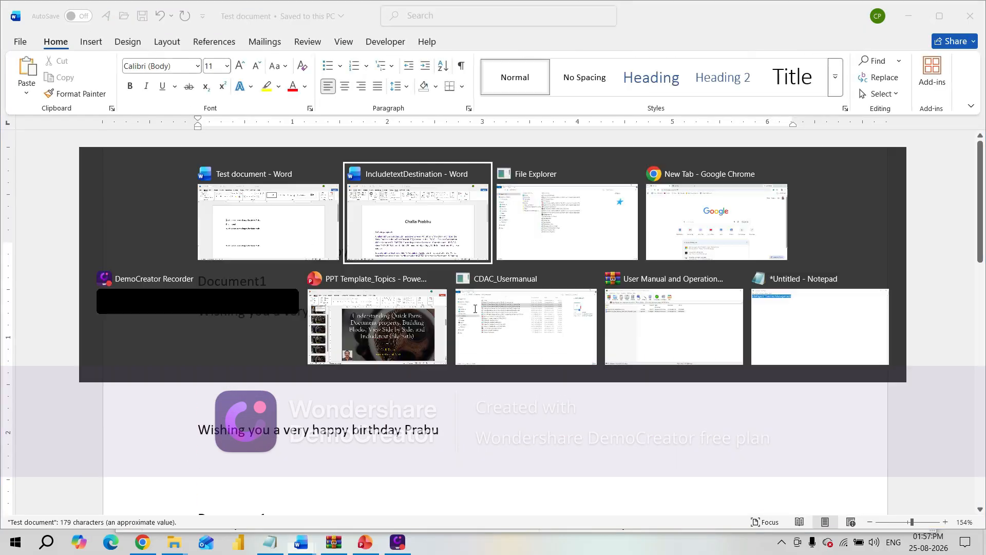
pyautogui.hotkey('alt', 'Tab')
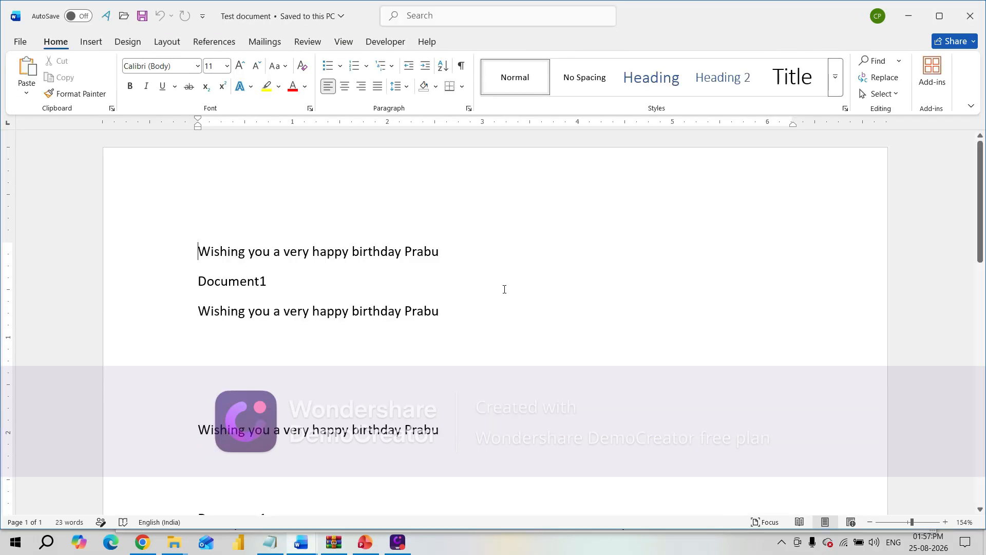
pyautogui.hotkey('alt', 'Tab')
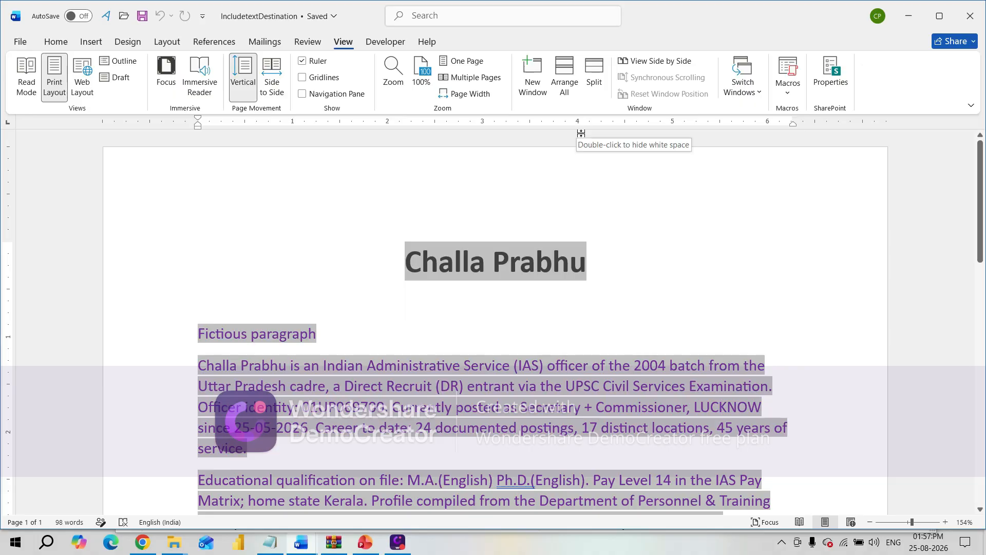
pyautogui.hotkey('alt', 'Tab')
pyautogui.hotkey('alt', 'Tab')
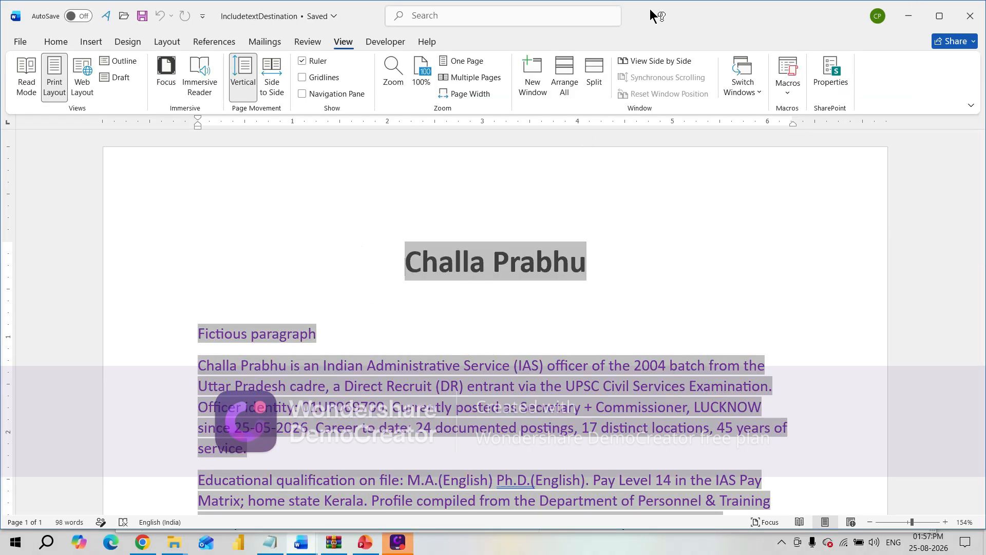
pyautogui.click(668, 62)
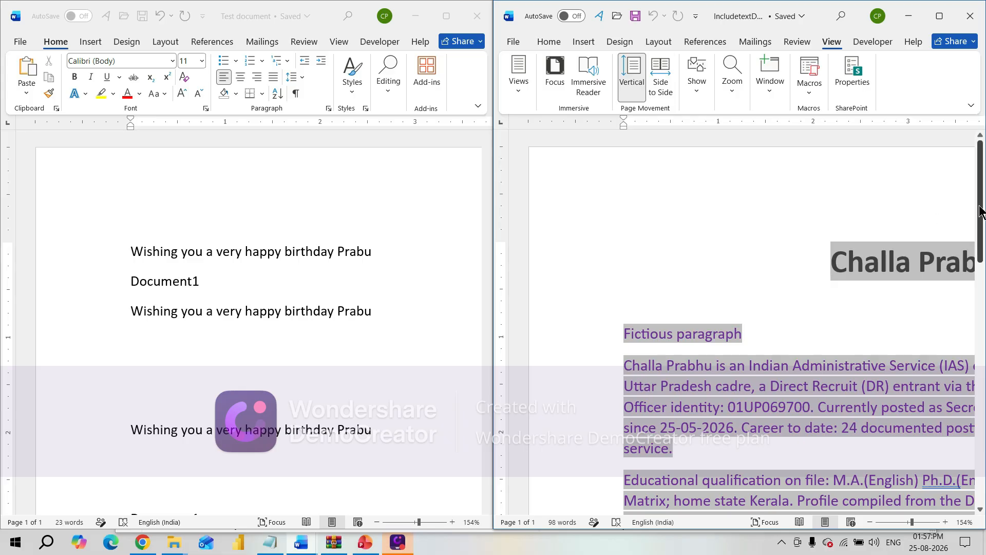
pyautogui.moveTo(980, 211); pyautogui.dragTo(985, 134)
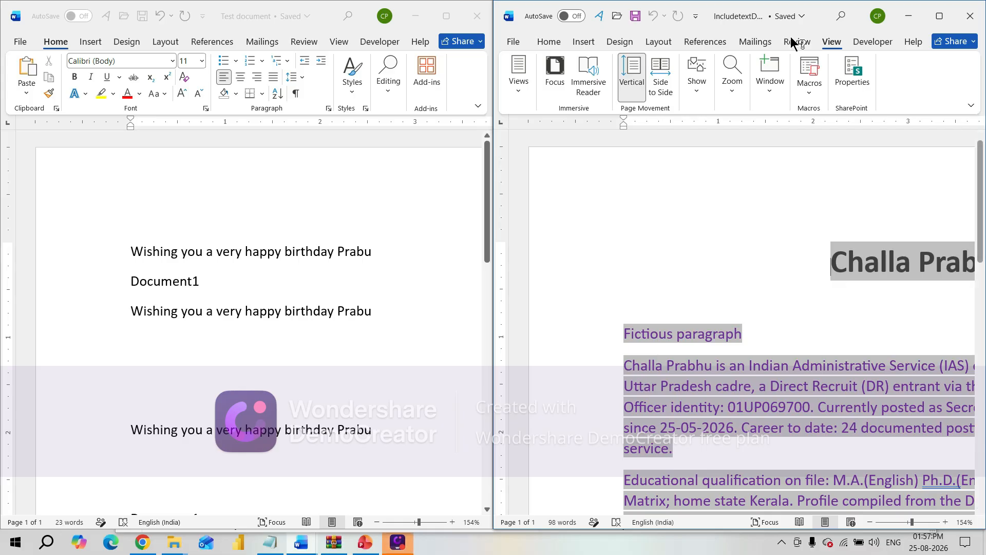
# Turn off Synchronous Scrolling from the Test document window and scroll IncludetextDestination on its own.
pyautogui.click(340, 42)
pyautogui.click(277, 89)
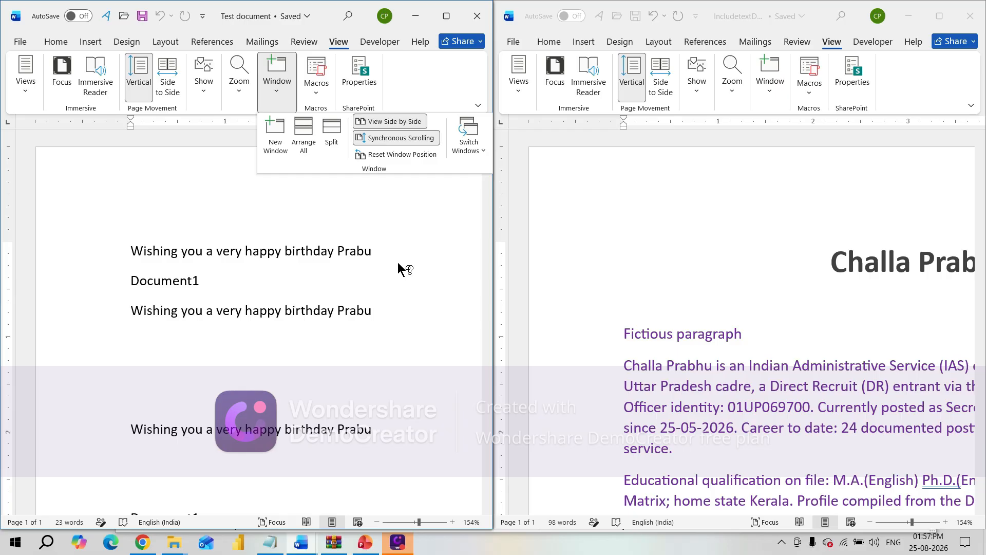
pyautogui.click(419, 136)
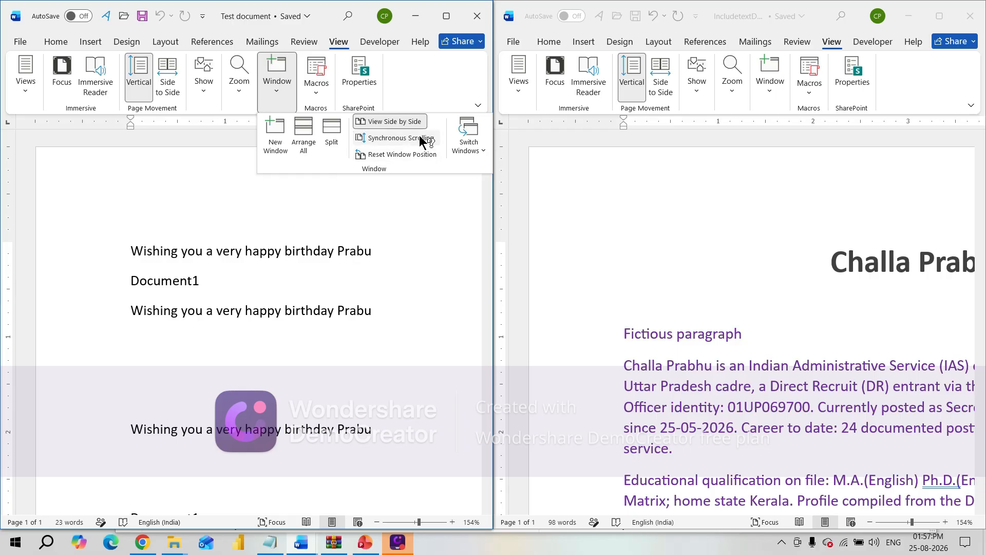
pyautogui.click(963, 166)
pyautogui.hotkey('ctrl', 'a')
pyautogui.moveTo(982, 236)
pyautogui.mouseDown()
pyautogui.moveTo(984, 401)
pyautogui.moveTo(982, 220)
pyautogui.mouseUp()
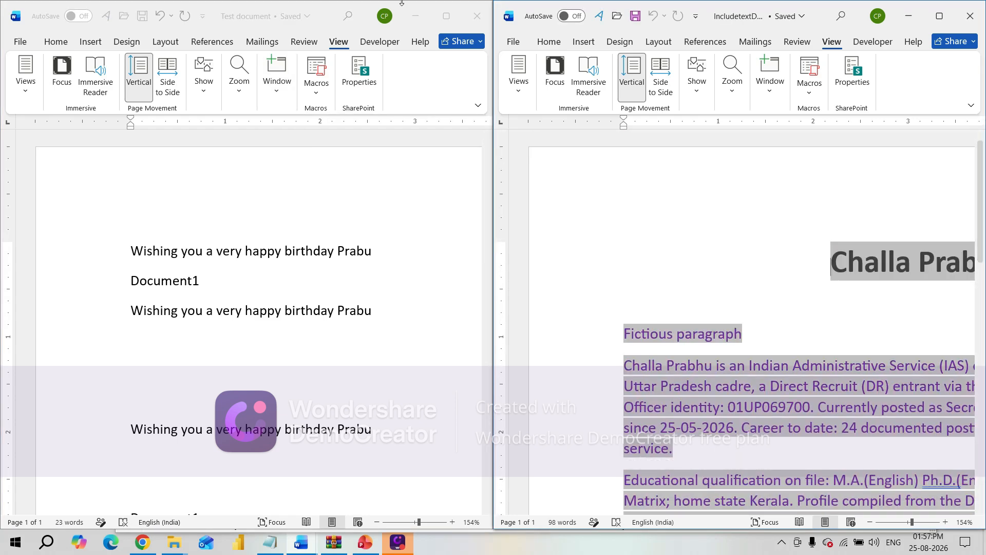
# Turn Synchronous Scrolling back on from the Test document window and scroll the two documents together.
pyautogui.click(283, 97)
pyautogui.click(278, 90)
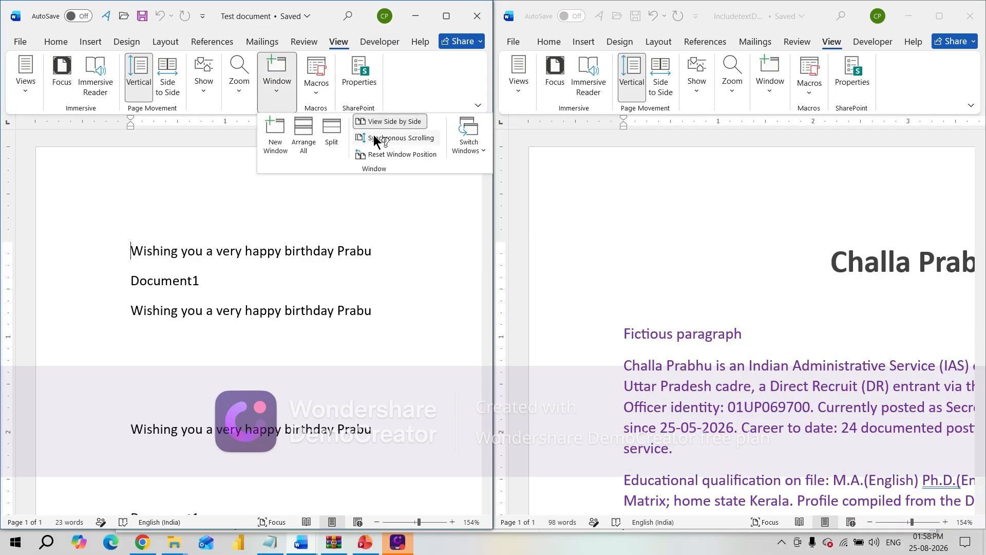
pyautogui.click(980, 158)
pyautogui.moveTo(980, 206)
pyautogui.mouseDown()
pyautogui.moveTo(980, 258)
pyautogui.moveTo(980, 201)
pyautogui.mouseUp()
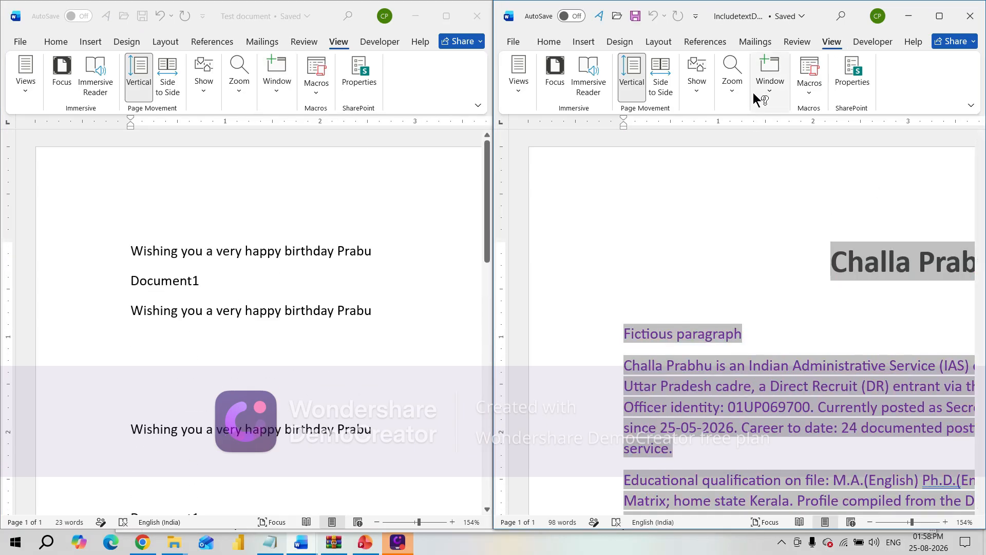
# Turn off Synchronous Scrolling from the IncludetextDestination window and scroll Test document independently.
pyautogui.click(768, 93)
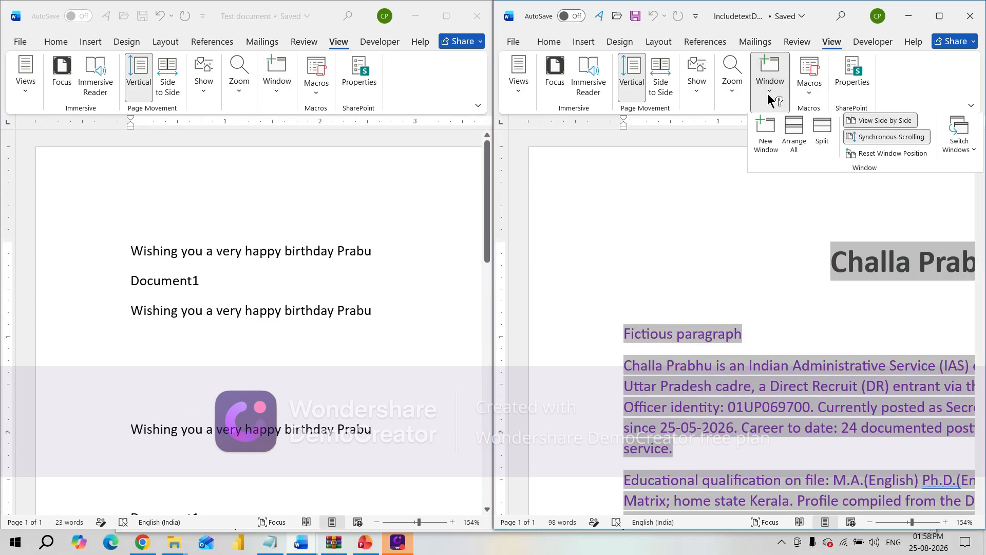
pyautogui.click(870, 138)
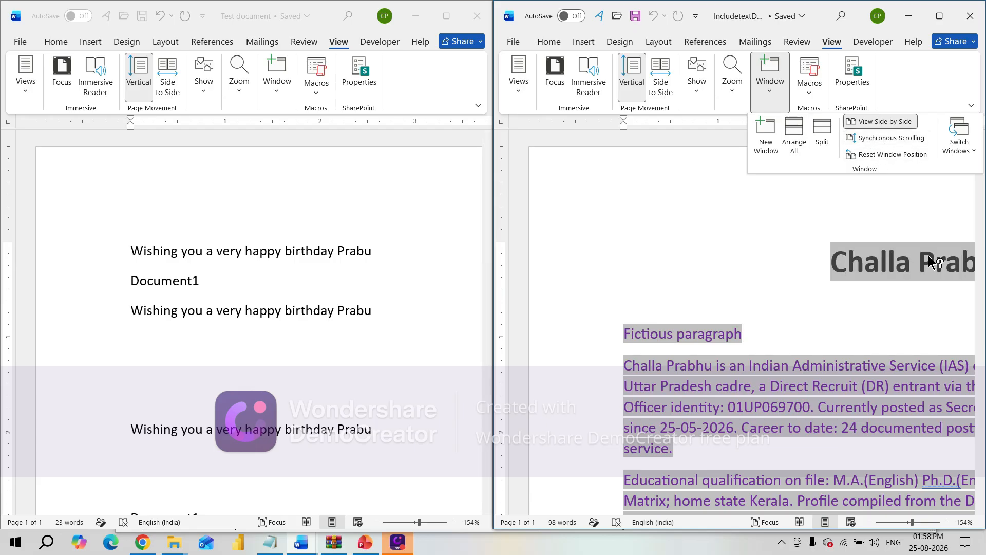
pyautogui.click(486, 210)
pyautogui.moveTo(486, 221); pyautogui.dragTo(502, 133)
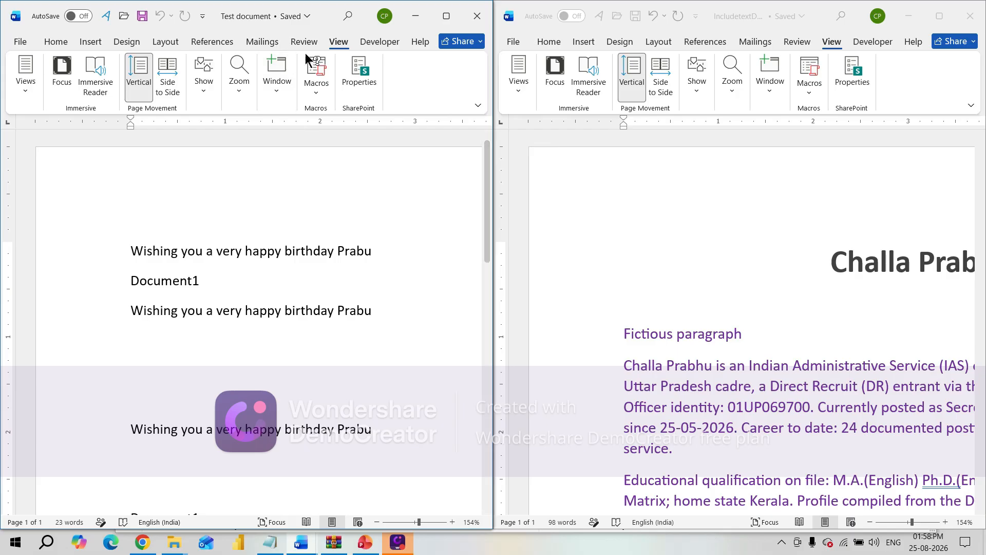
pyautogui.click(279, 90)
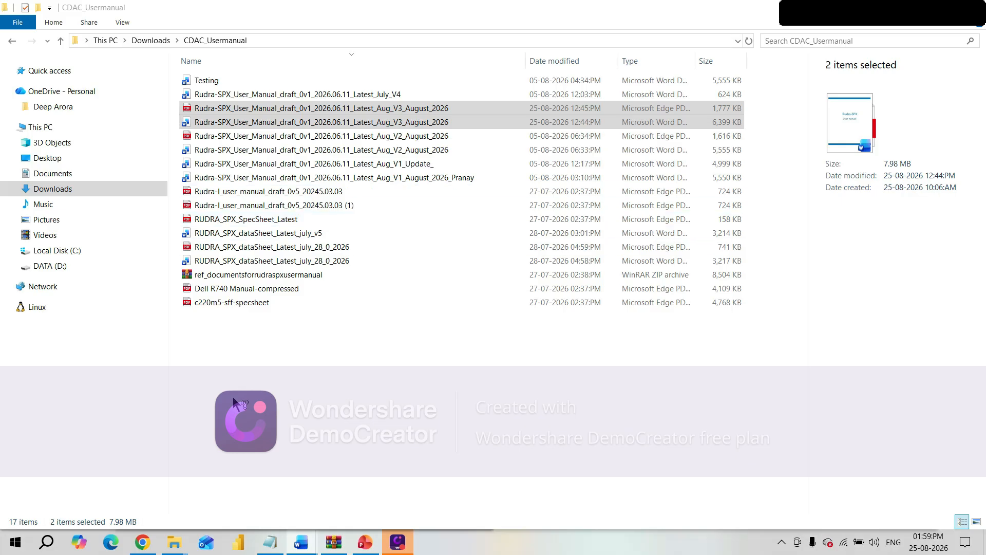
# Switch to the PPT Template_Topics presentation in PowerPoint and view its overview title slide.
pyautogui.hotkey('alt', 'Tab')
pyautogui.hotkey('alt', 'Tab')
pyautogui.hotkey('alt', 'Tab')
pyautogui.hotkey('alt', 'Tab')
pyautogui.hotkey('alt', 'Tab')
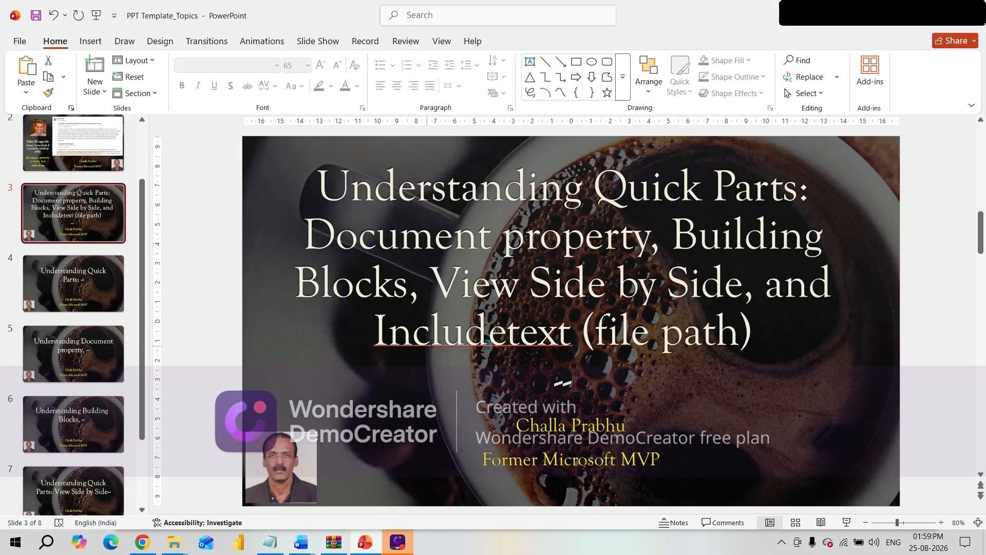